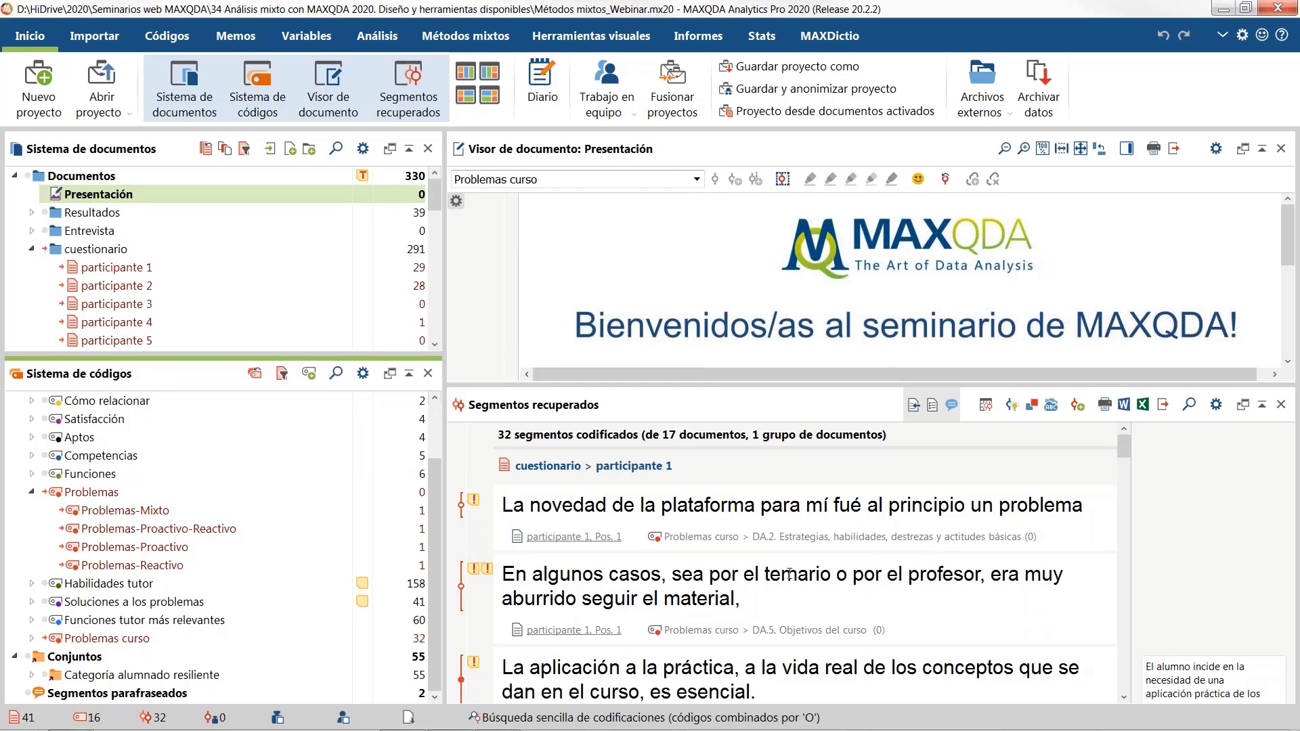
Step: Hide the retrieved segments window and reset the activations of all documents and codes
left_click(408, 87)
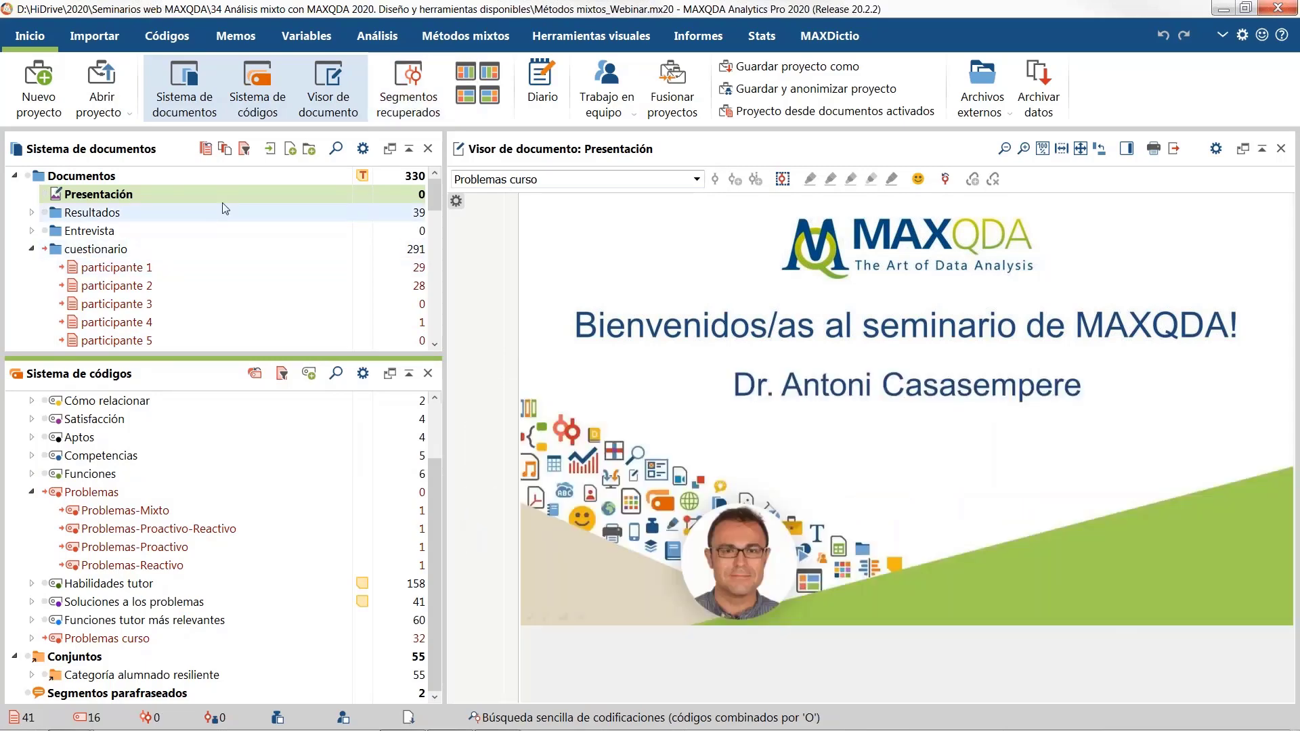
left_click(206, 149)
left_click(255, 375)
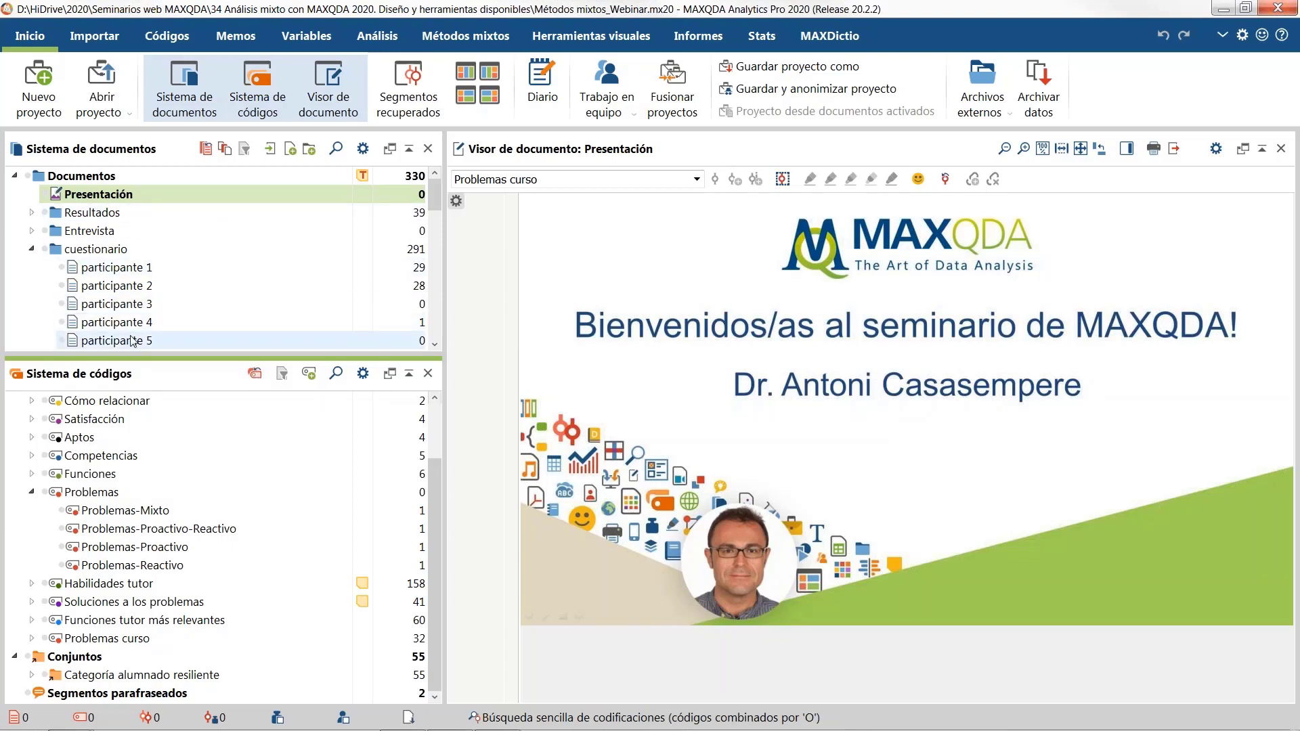
Step: Start activating documents by variables and empty the existing list of conditions
mouse_move(89, 268)
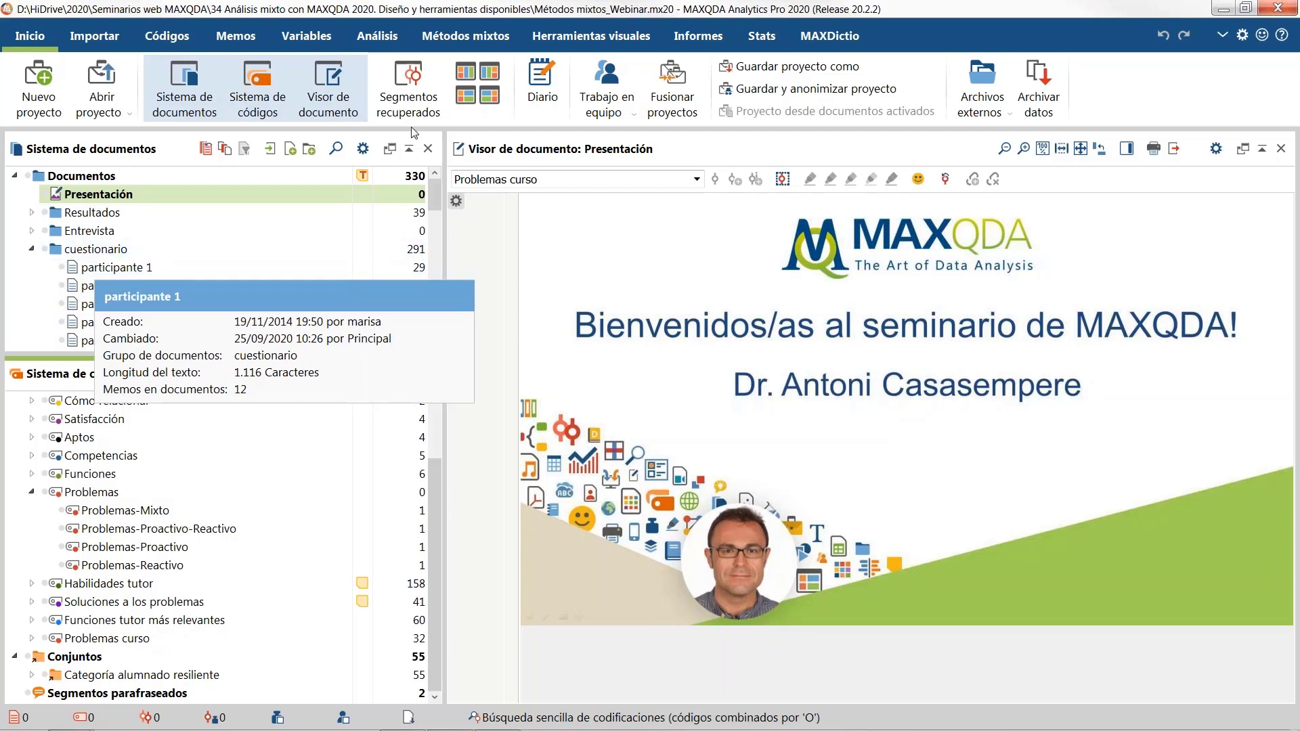
left_click(466, 37)
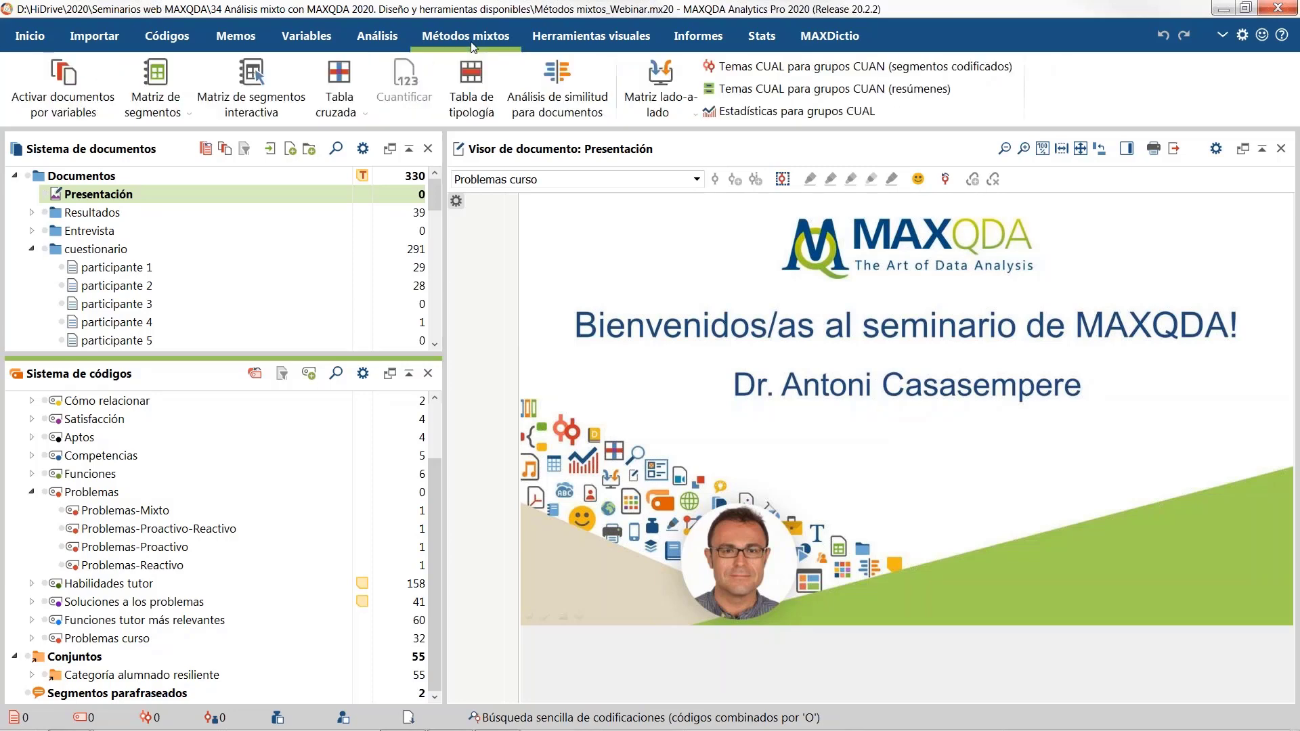
left_click(82, 113)
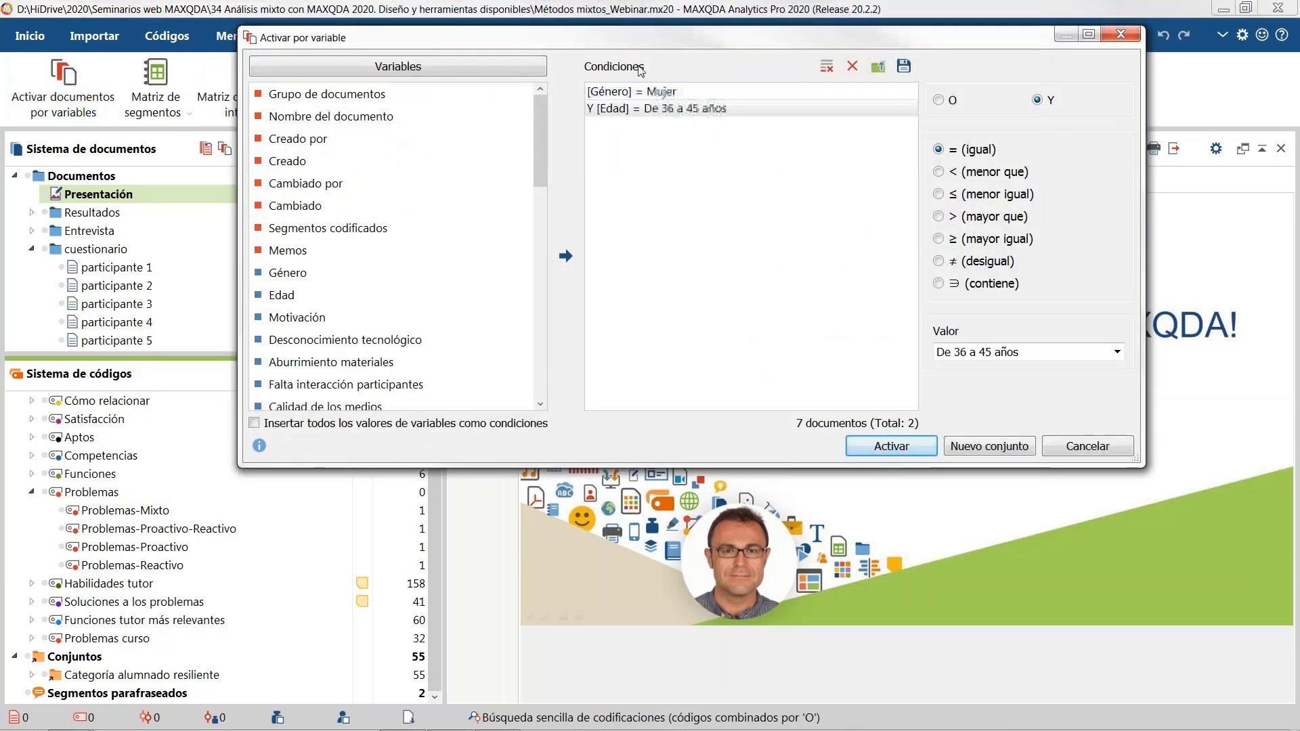
left_click(852, 67)
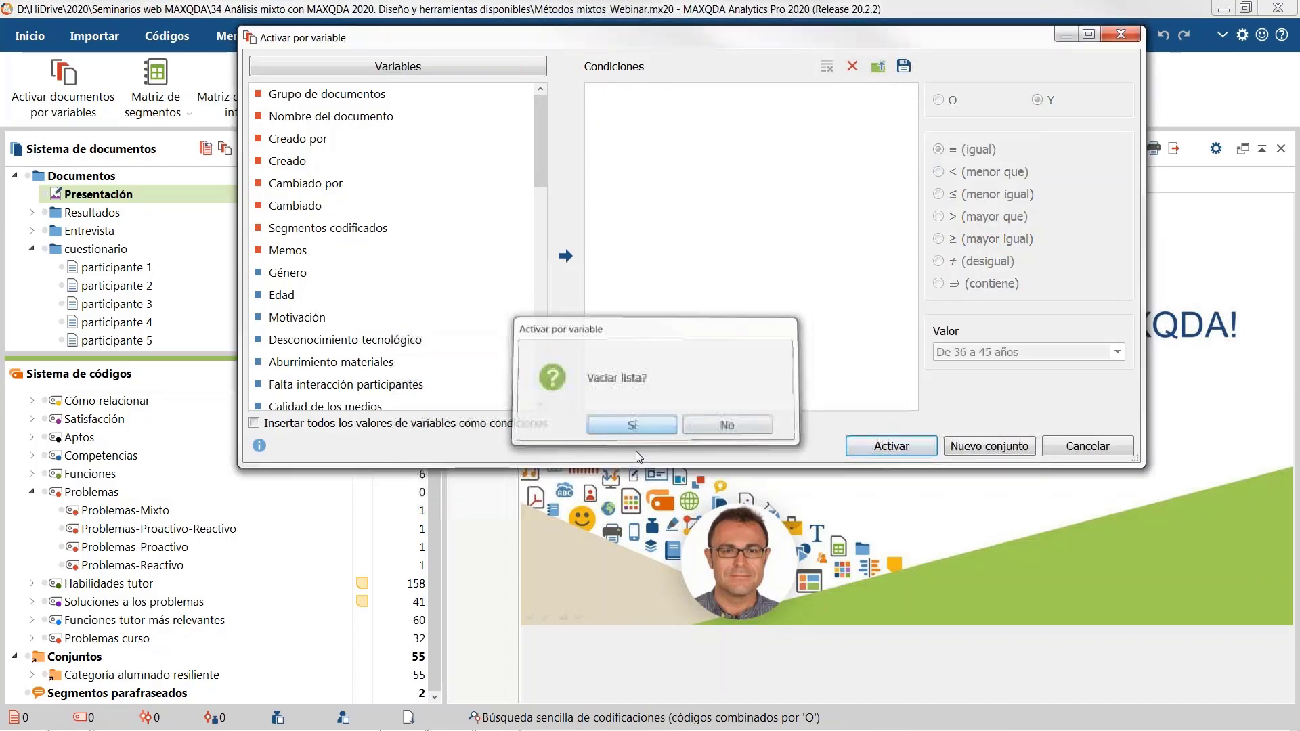
left_click(633, 426)
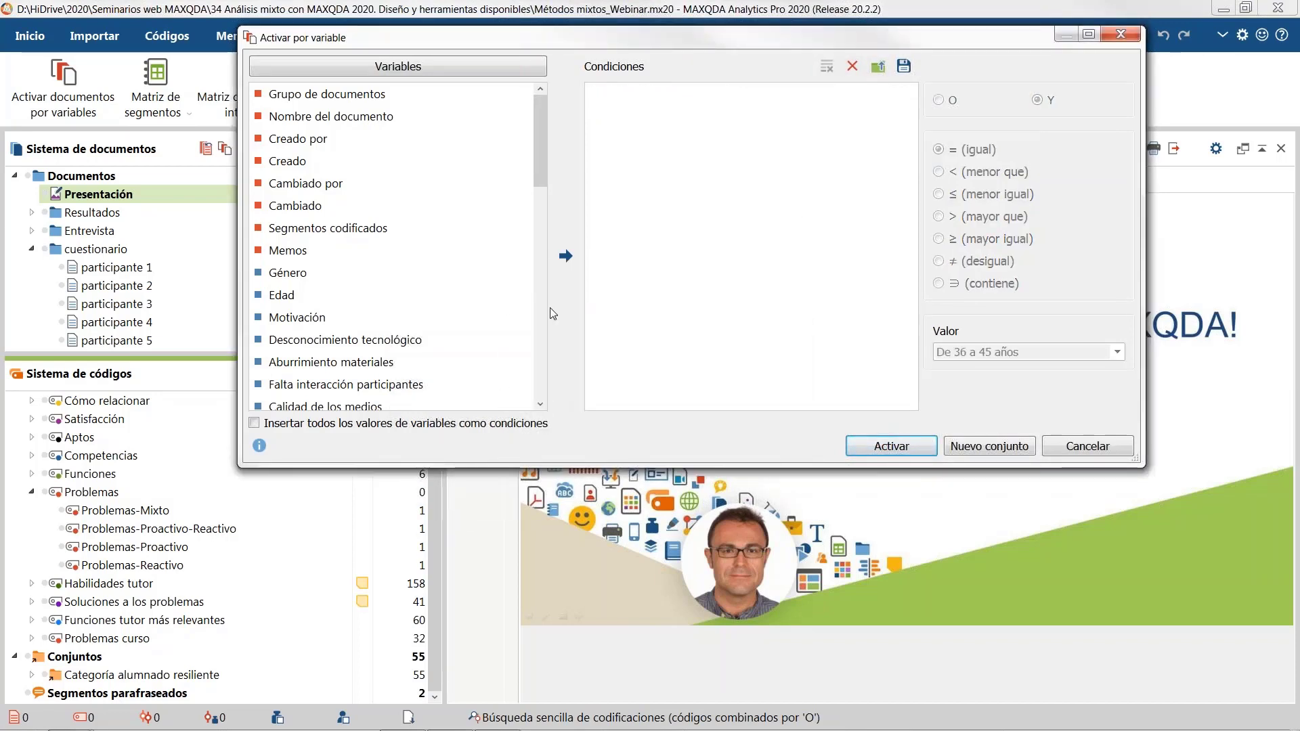
Step: Add the activation condition Género = Mujer
left_click(283, 272)
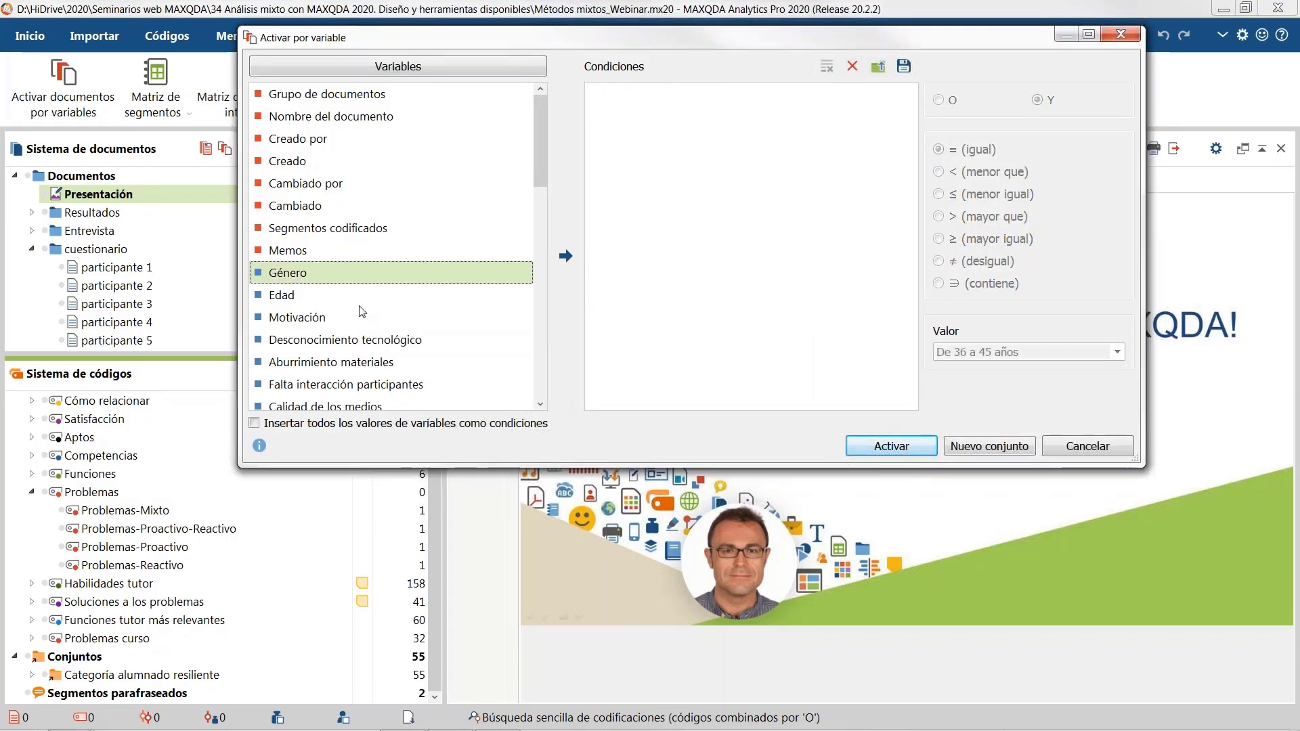
left_click(568, 256)
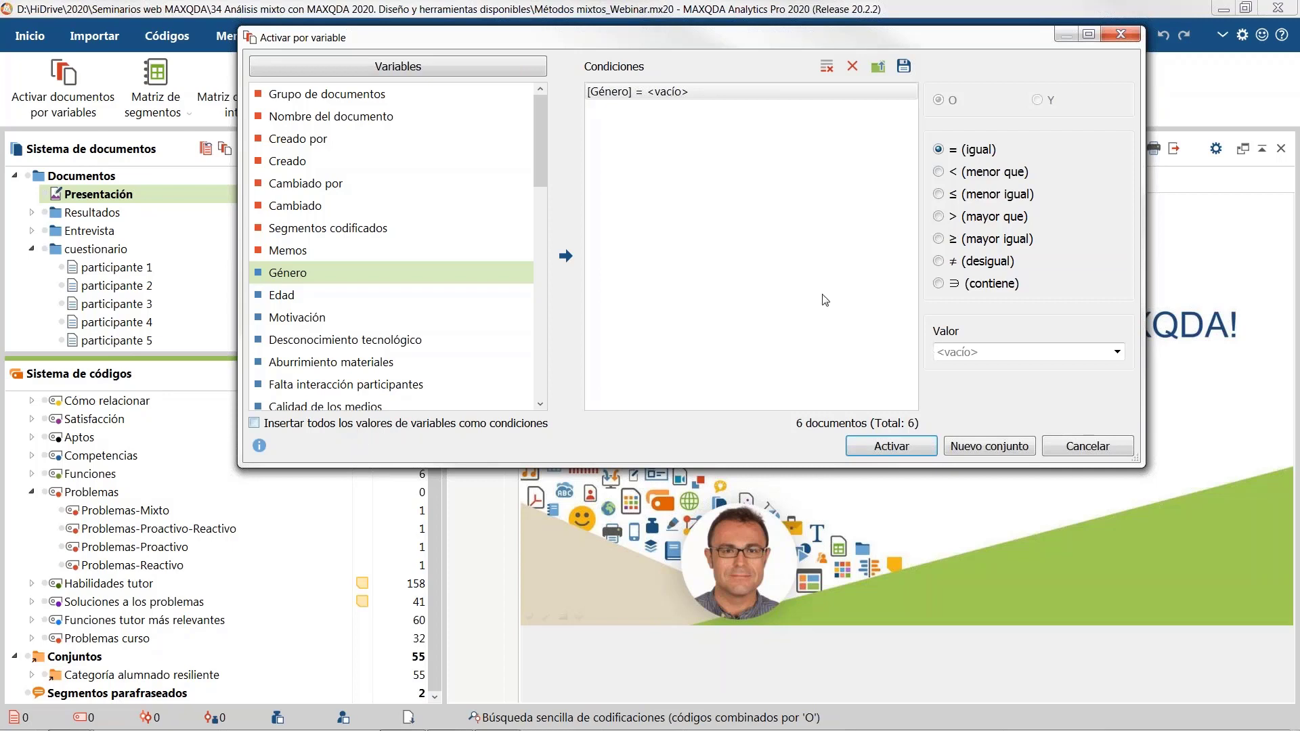
left_click(1119, 353)
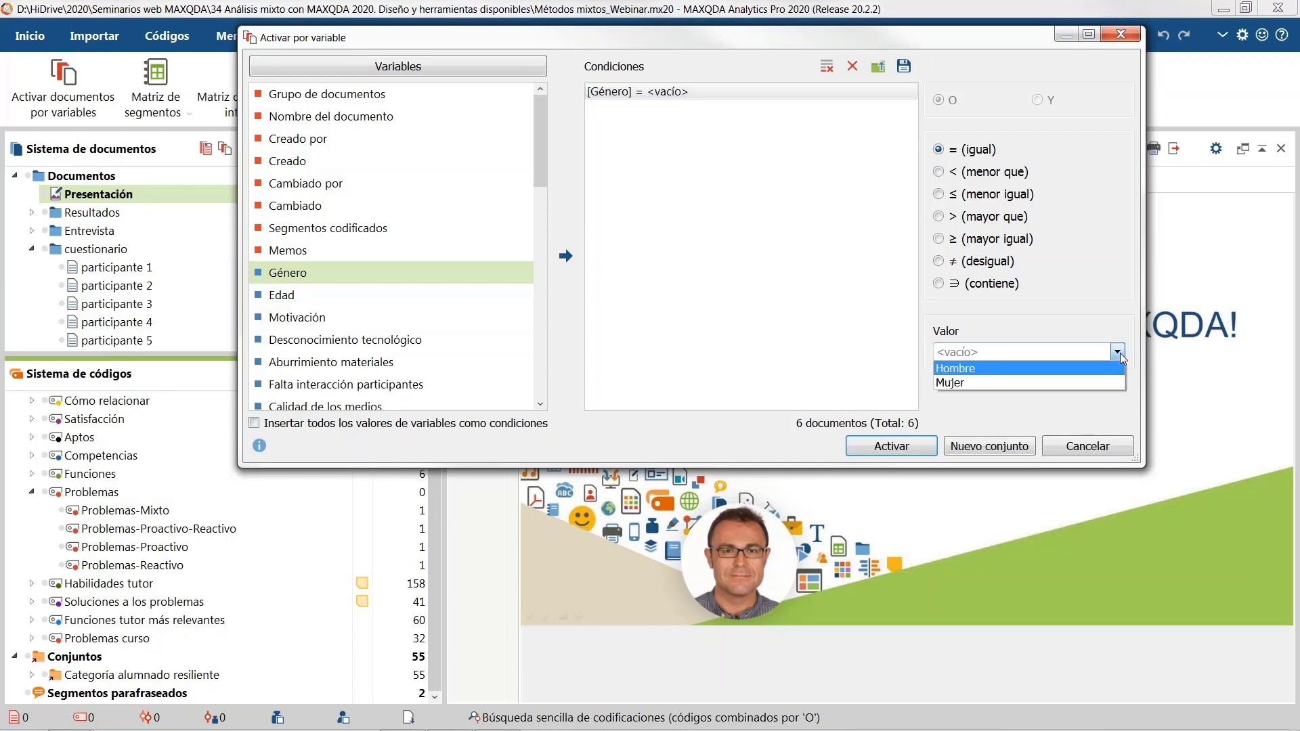
left_click(1106, 381)
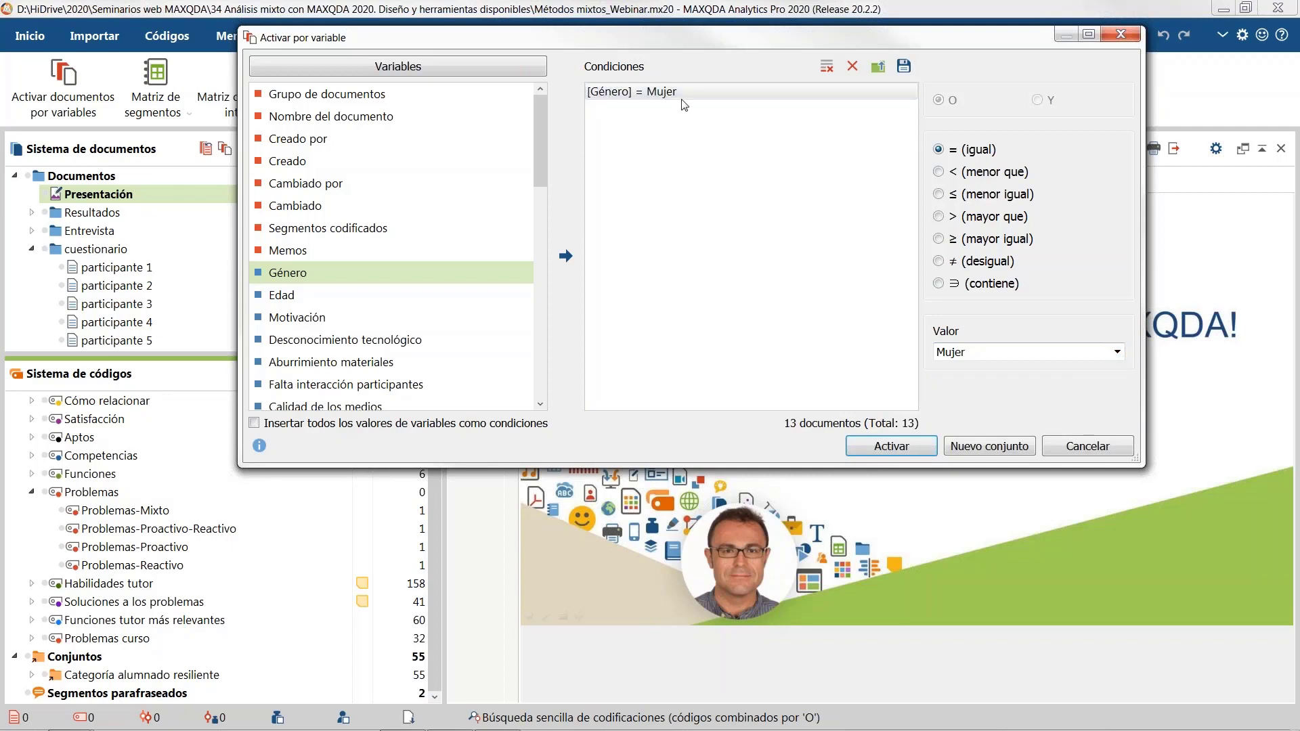
Step: Add the condition Edad = De 36 a 45 años linked with Y, and activate the matching documents
left_click(291, 301)
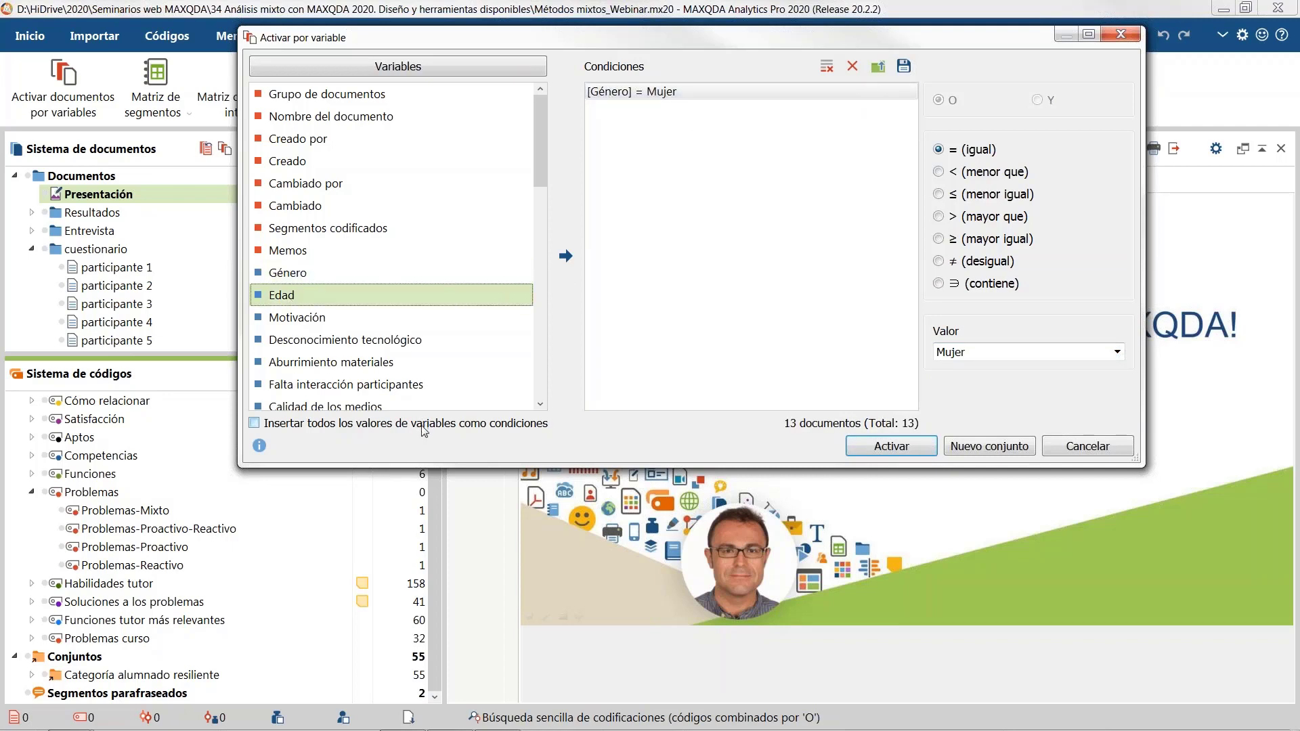
left_click(562, 264)
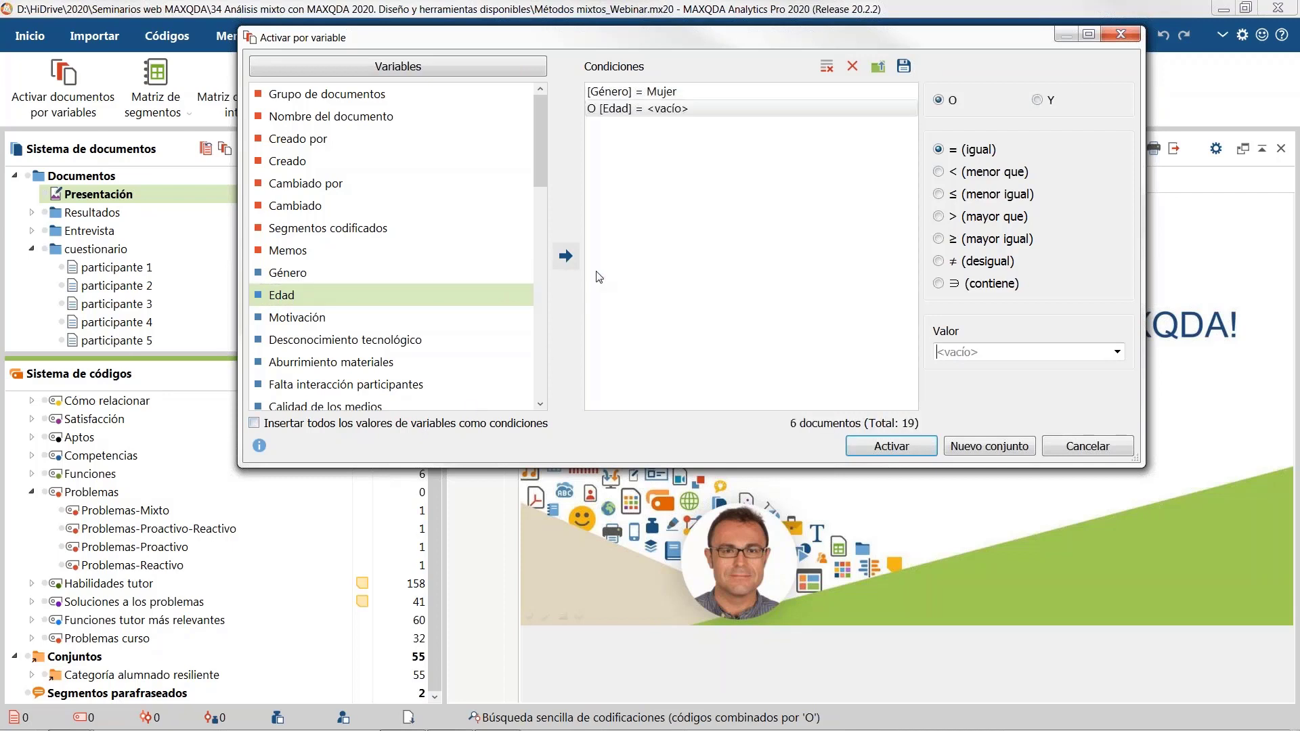
left_click(1118, 354)
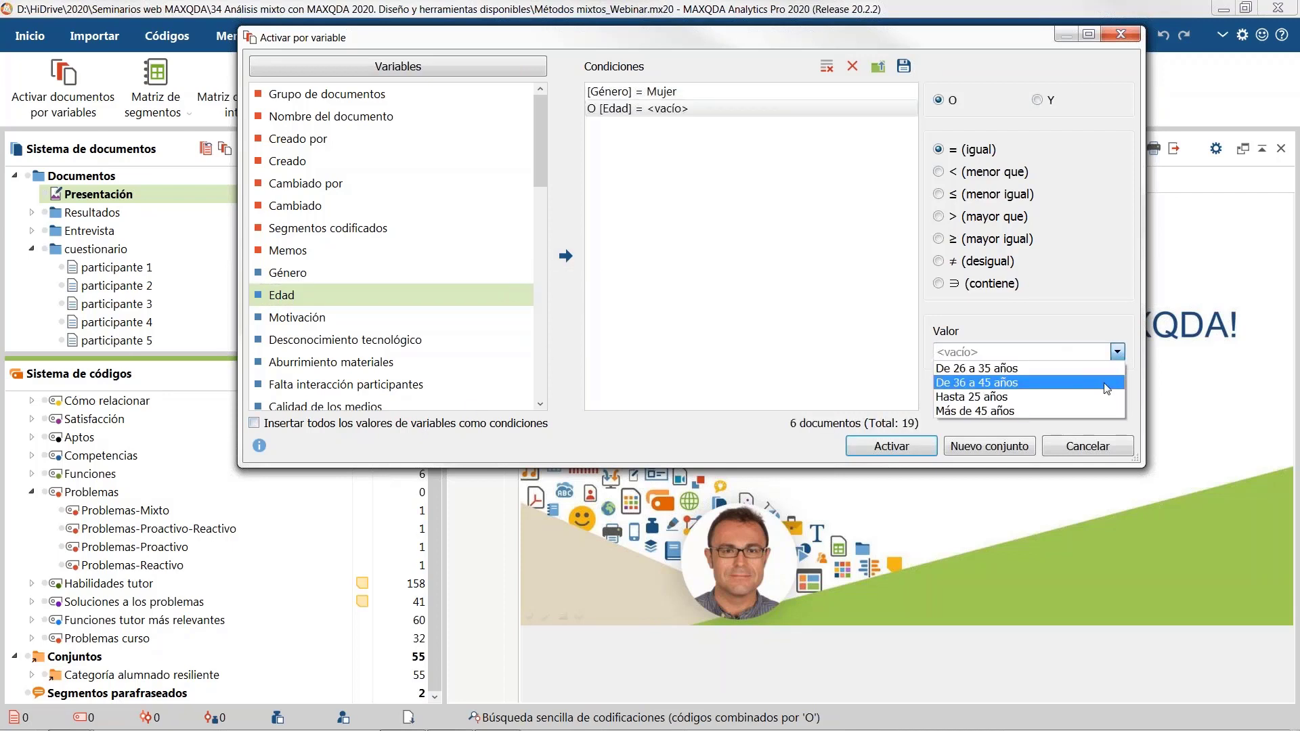
left_click(1102, 383)
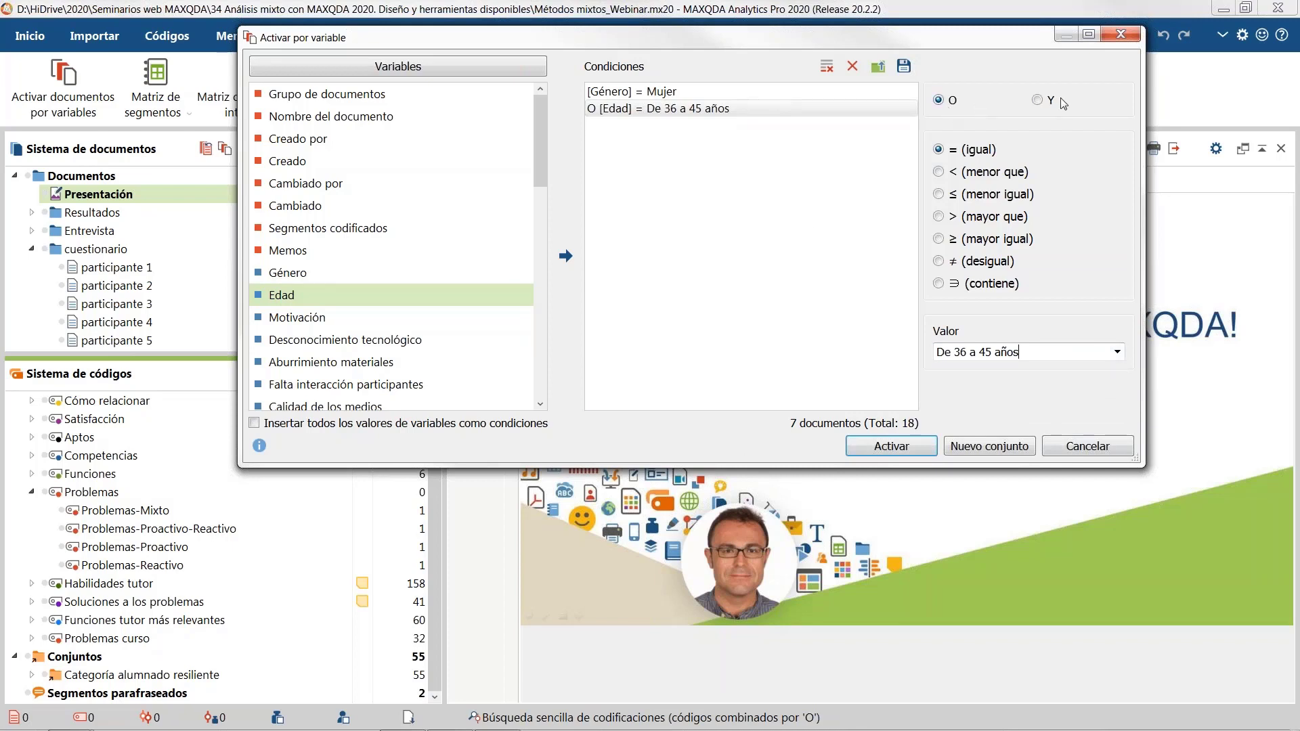
left_click(1038, 101)
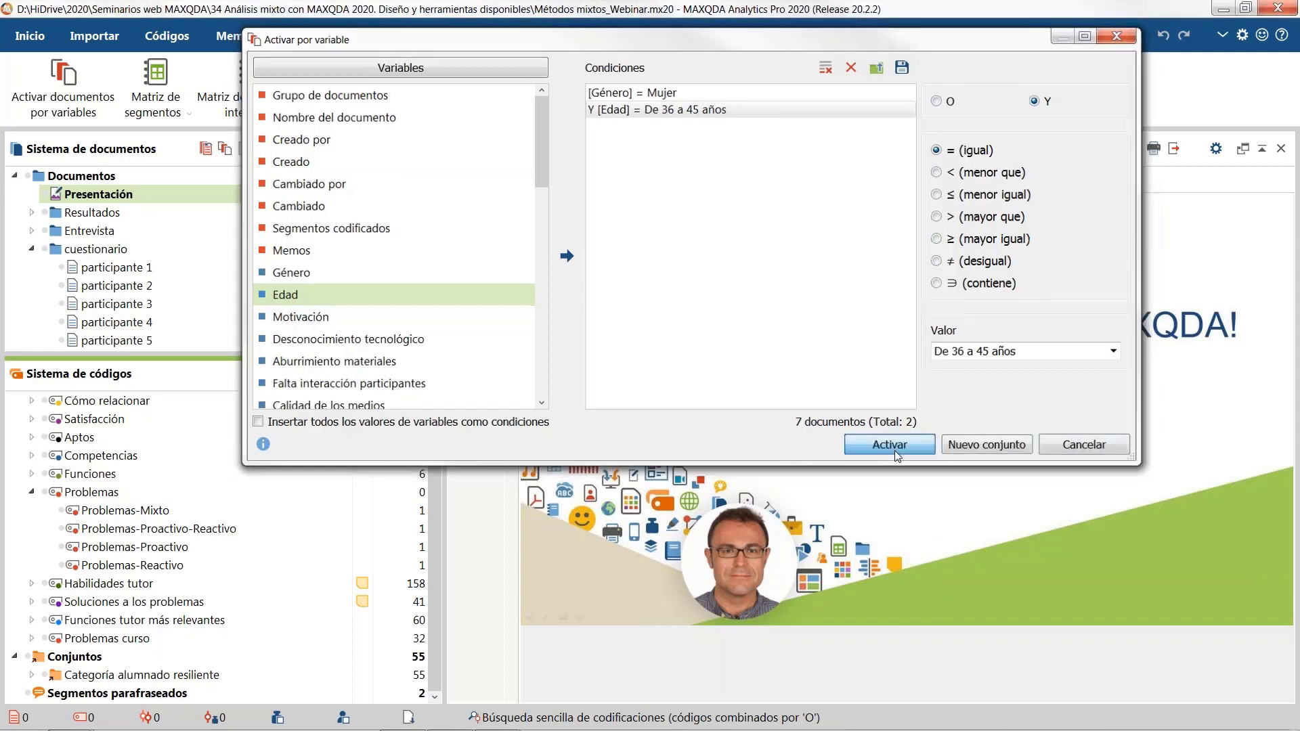
left_click(892, 446)
scroll(183, 288, "down", 3)
scroll(184, 288, "down", 5)
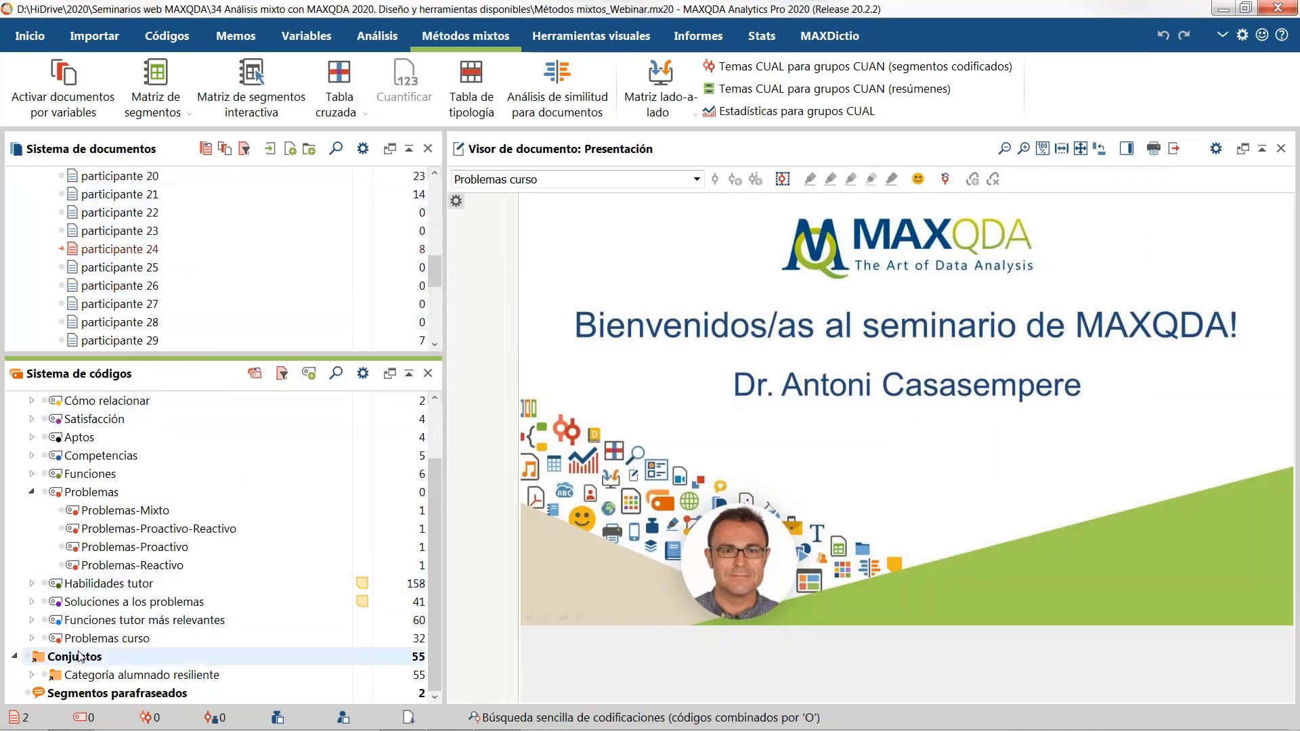
Step: Activate the code Problemas curso with its subcodes and show the retrieved segments for the activated documents
left_click(44, 639)
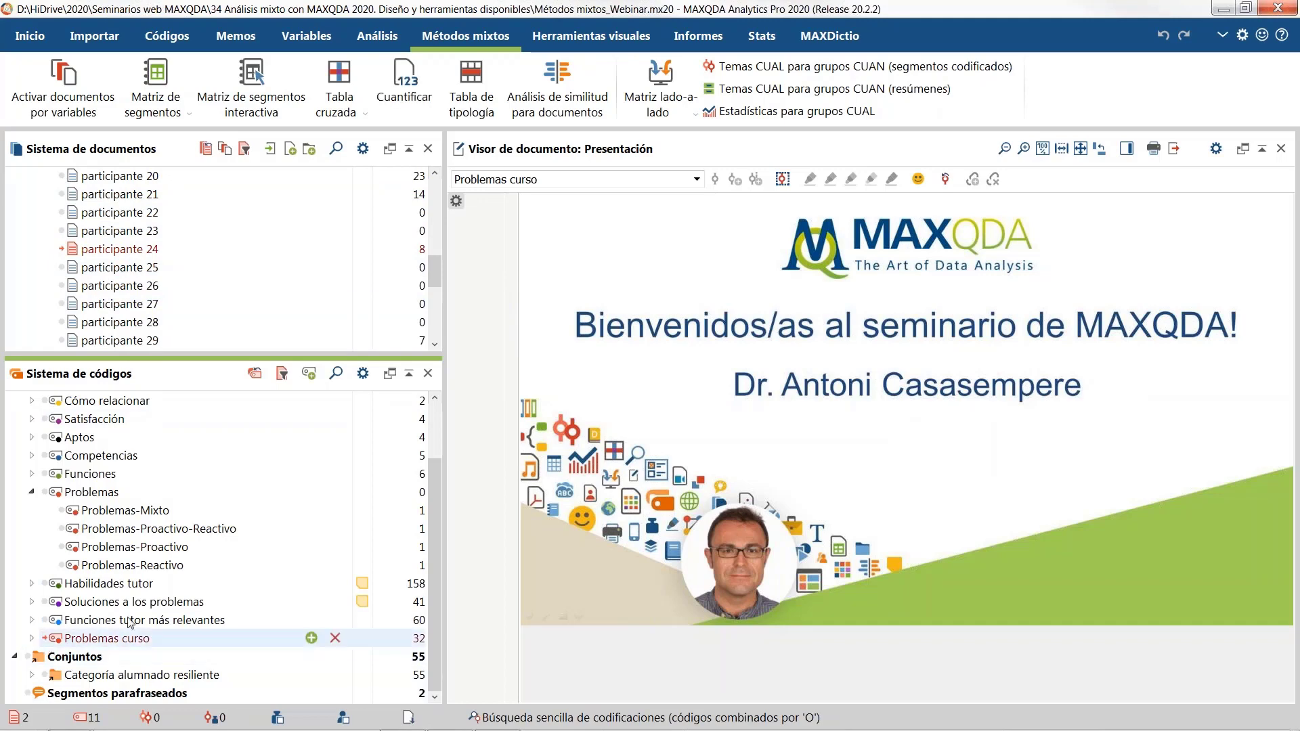
left_click(41, 37)
left_click(420, 109)
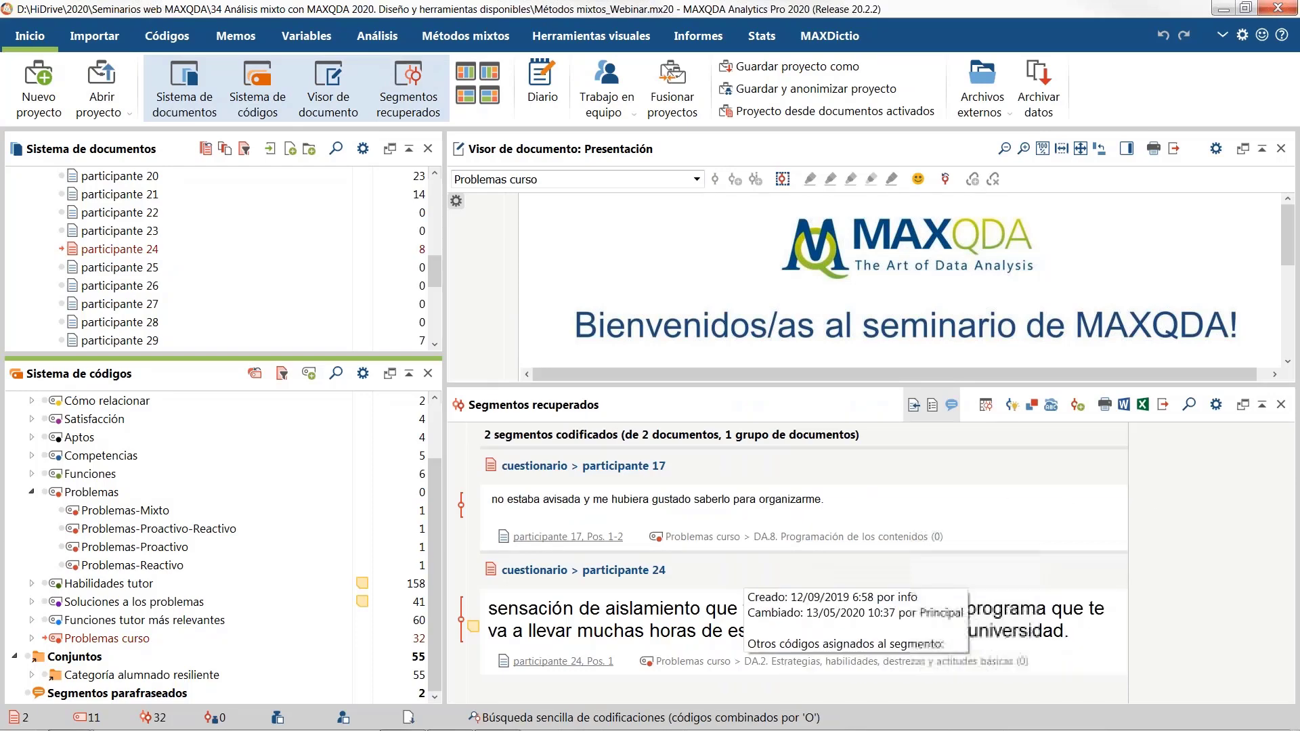
mouse_move(700, 615)
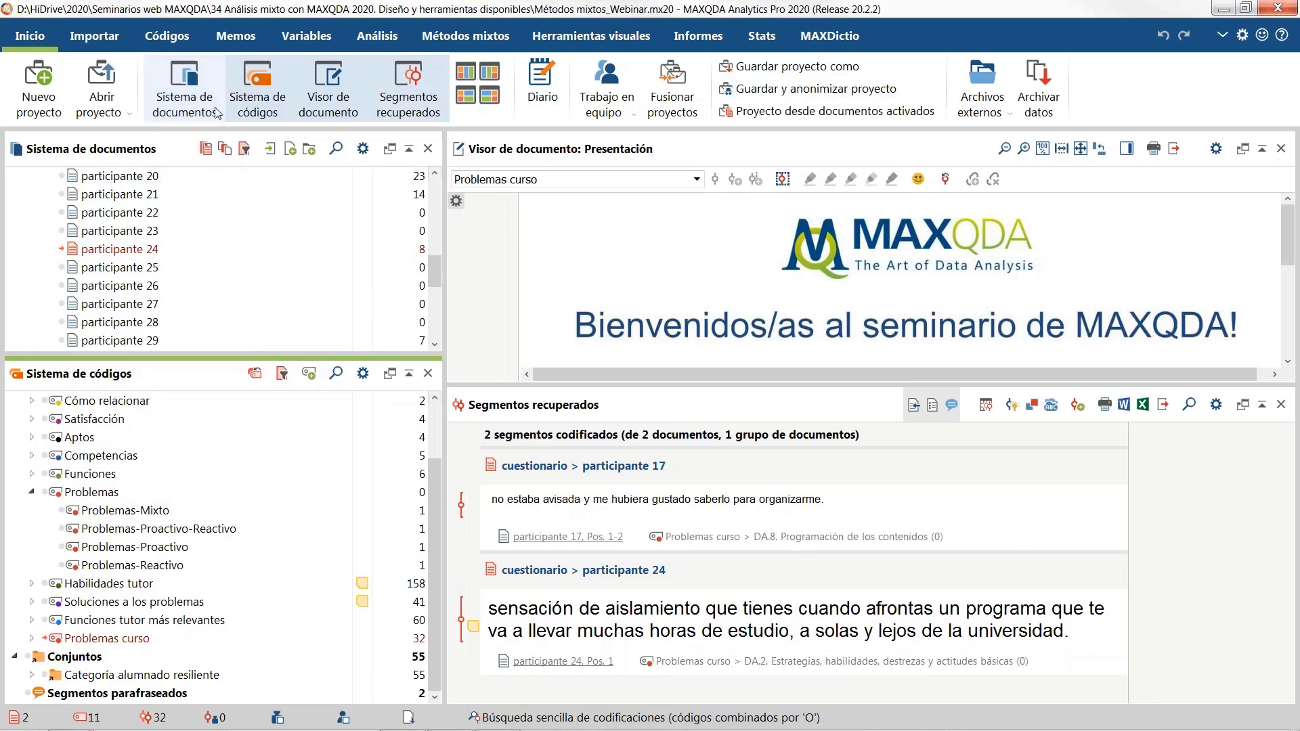
Step: Reset all document and code activations in the project
left_click(397, 42)
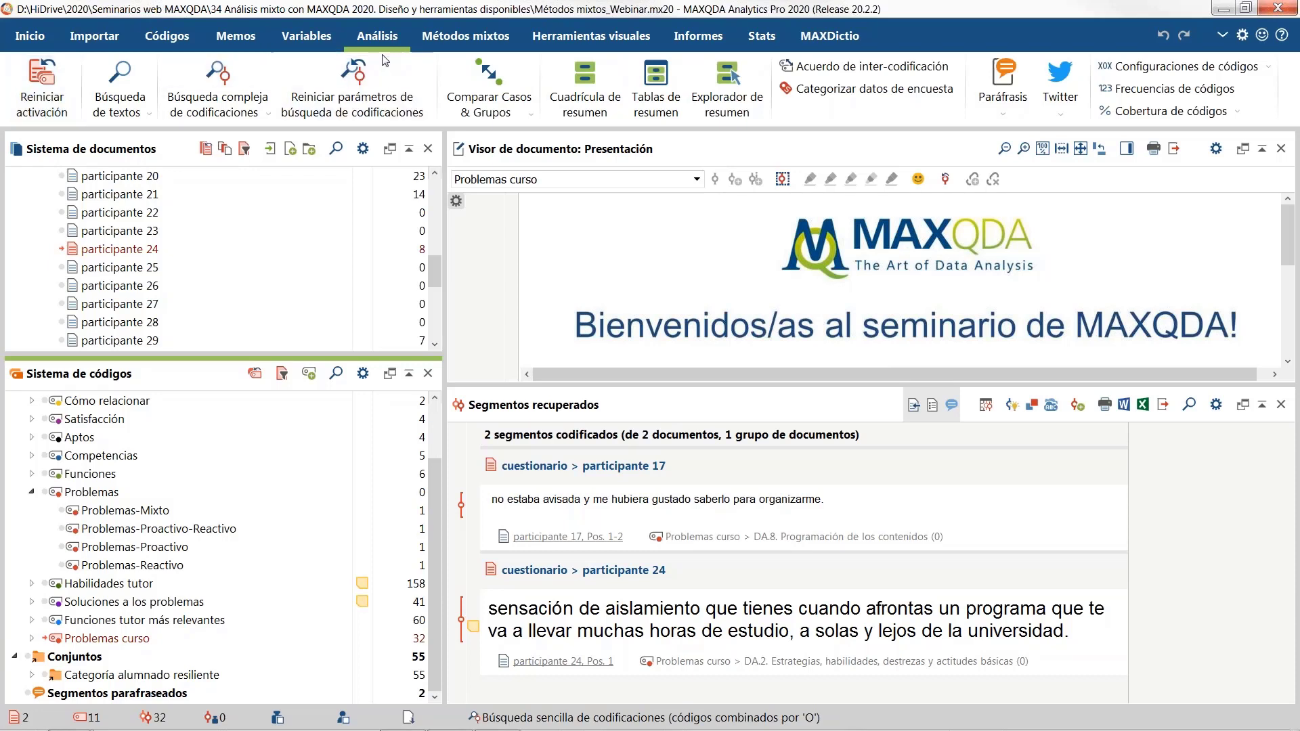
left_click(43, 114)
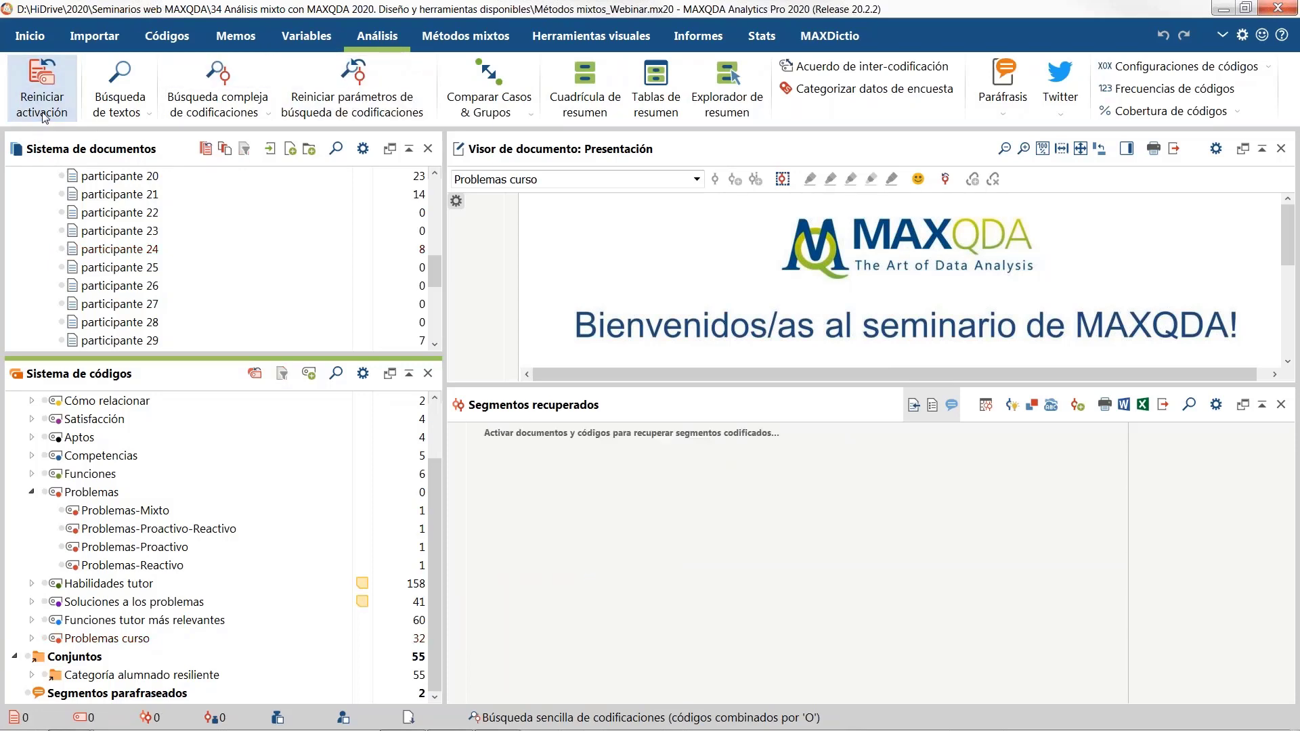
Step: Look at the document sets under Conjuntos and the new-set option for variable-based activation, without creating a set
left_click(451, 46)
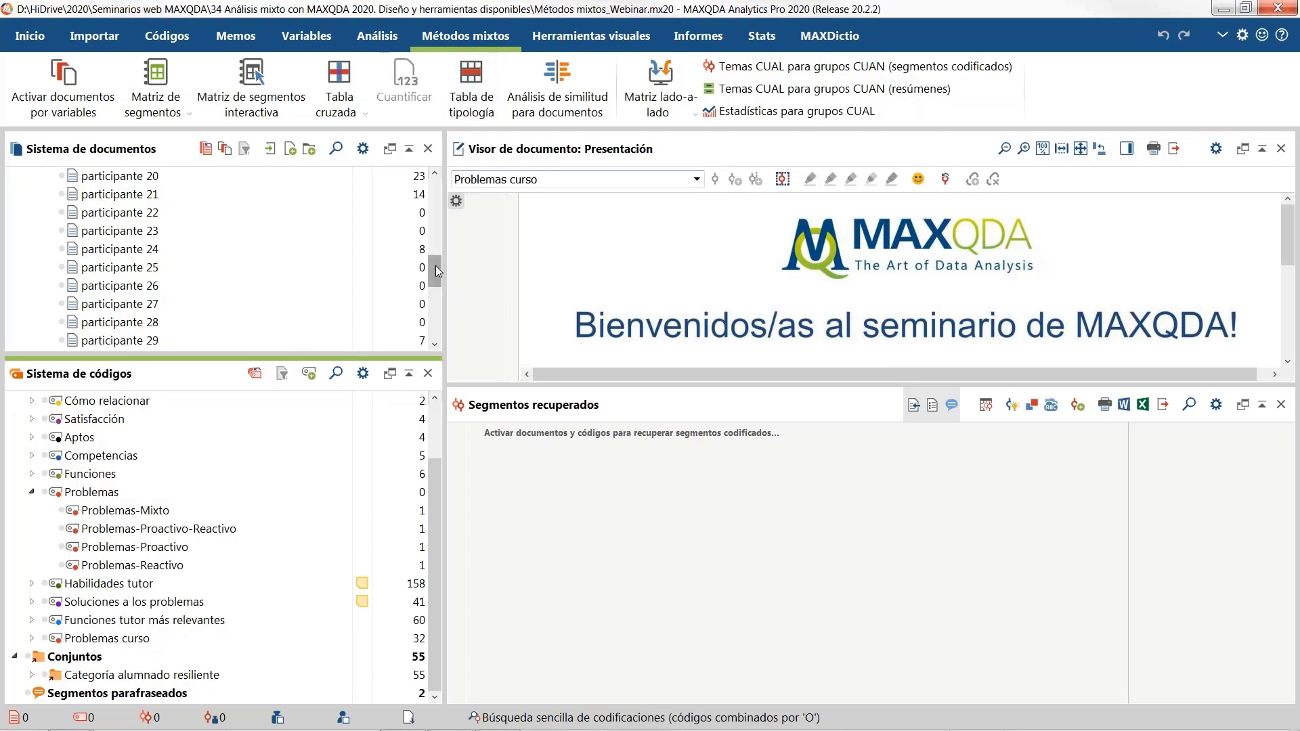
left_click_drag(436, 265, 445, 332)
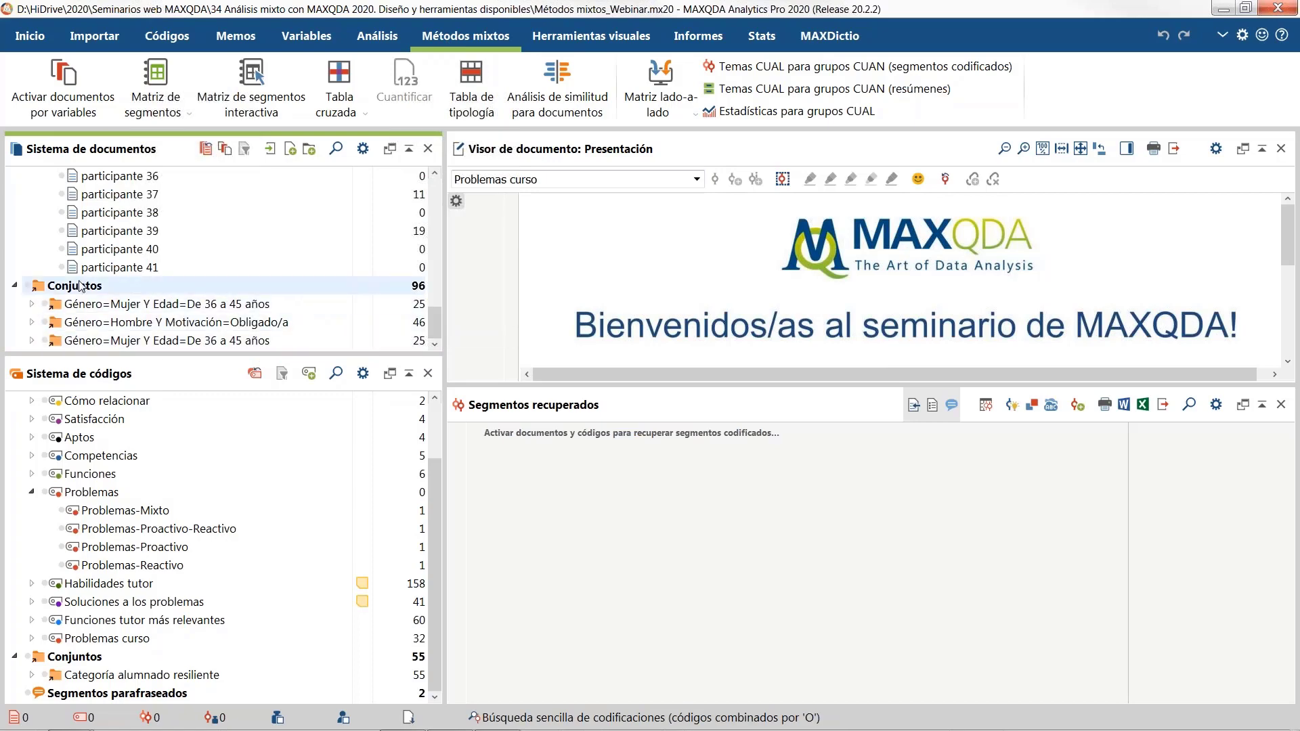
left_click(63, 85)
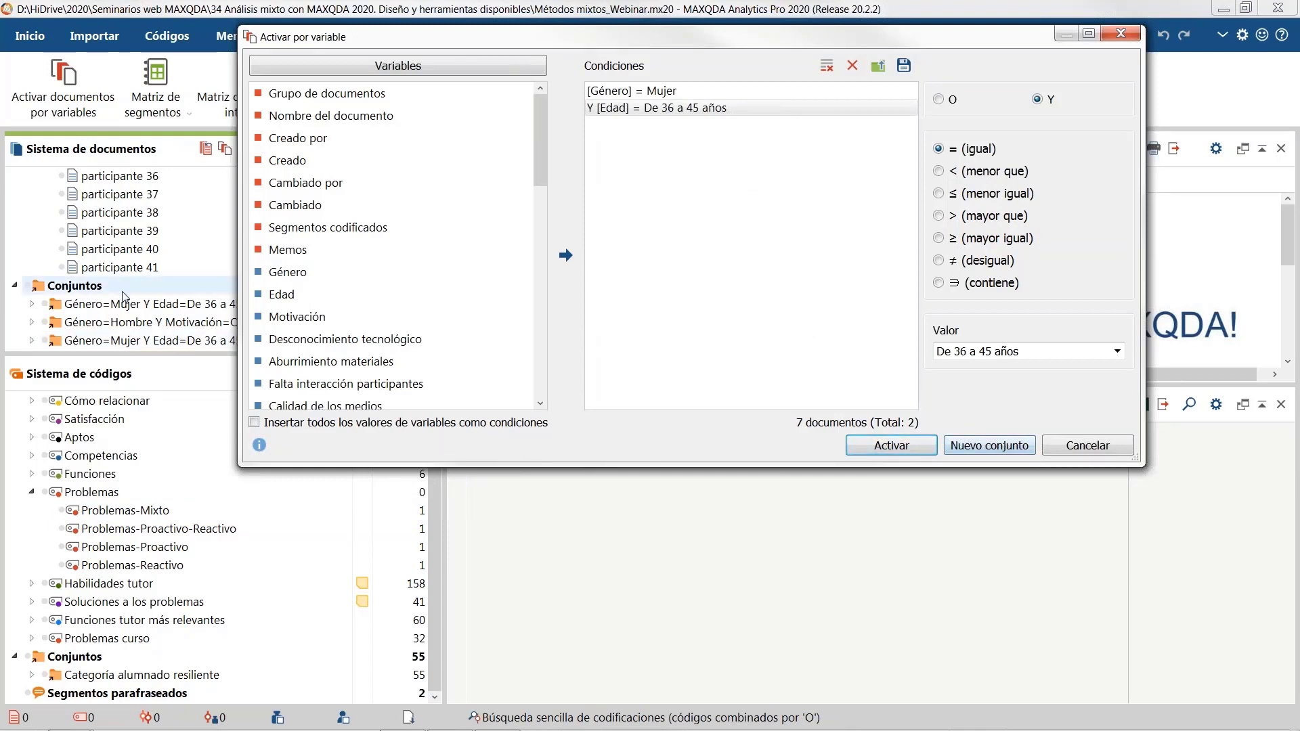
left_click(1063, 449)
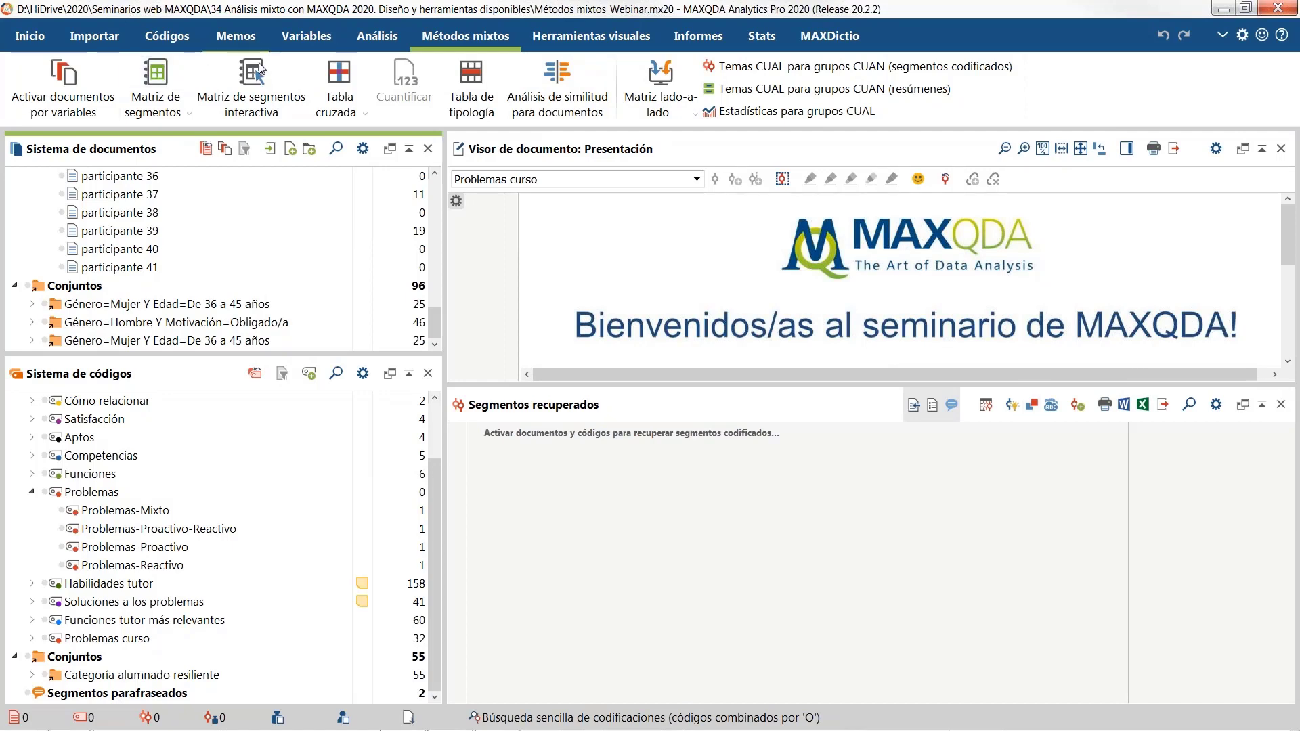
left_click(340, 75)
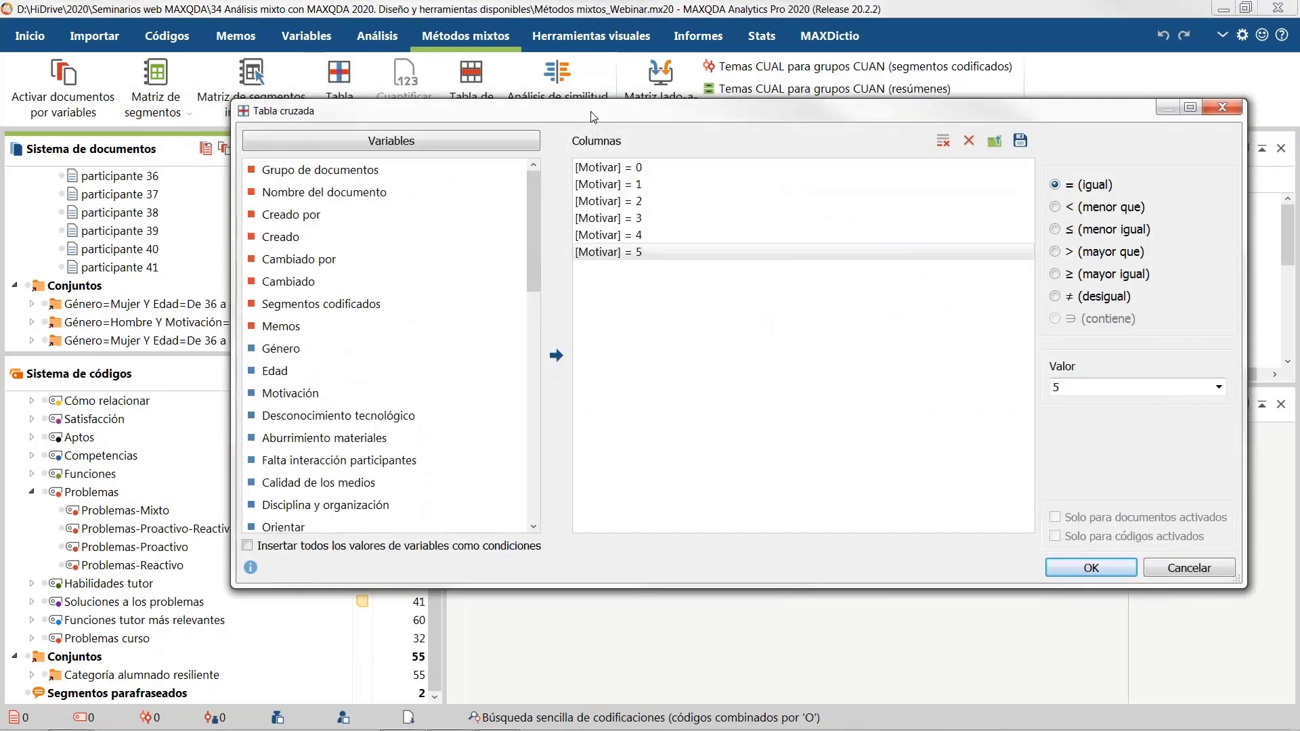
left_click_drag(592, 114, 507, 64)
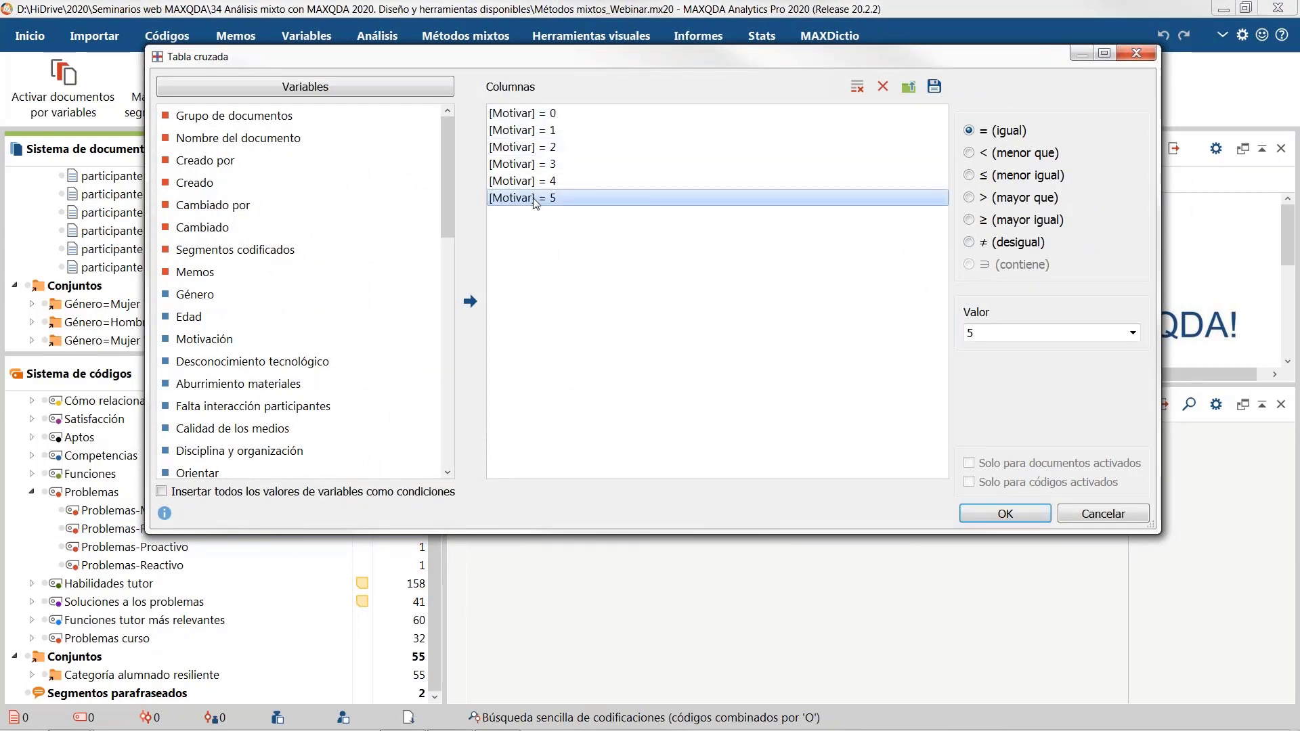
left_click(1087, 516)
Step: Activate the cuestionario document group and the code Funciones tutor más relevantes with its subcodes
scroll(101, 290, "up", 10)
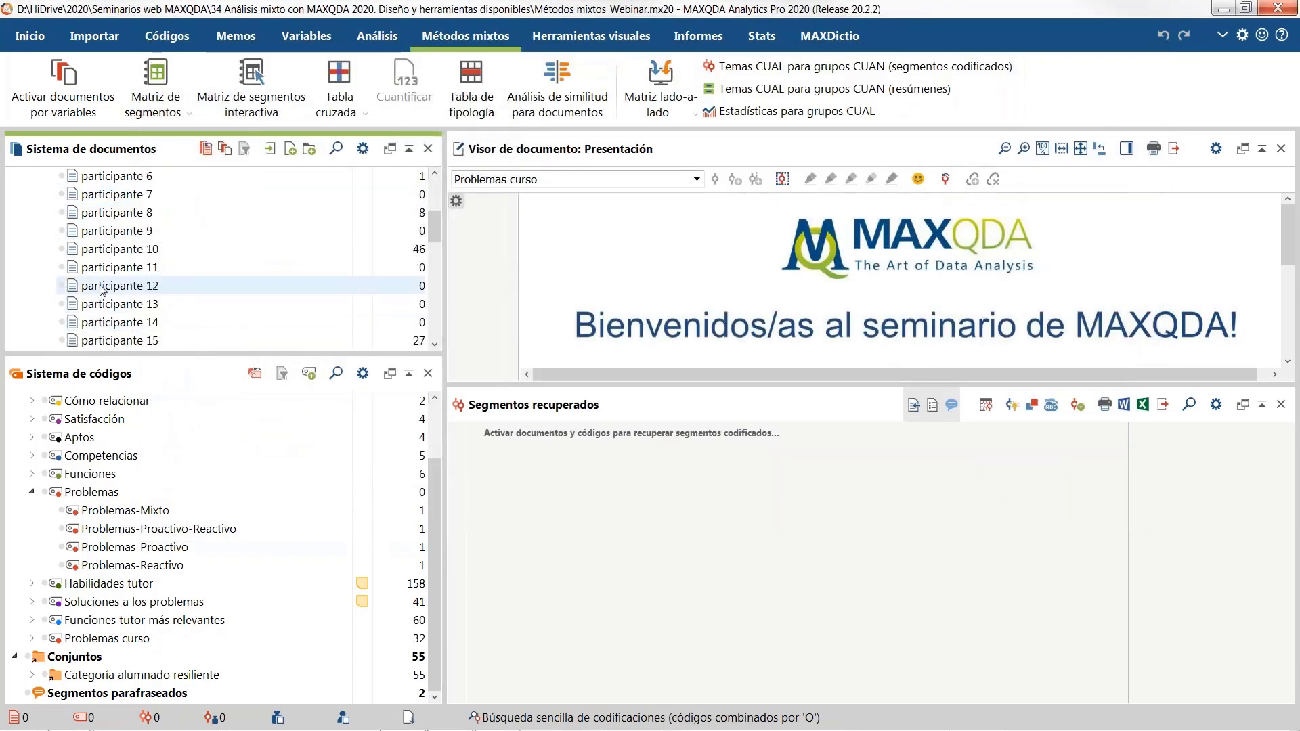
scroll(102, 290, "up", 3)
left_click(44, 249)
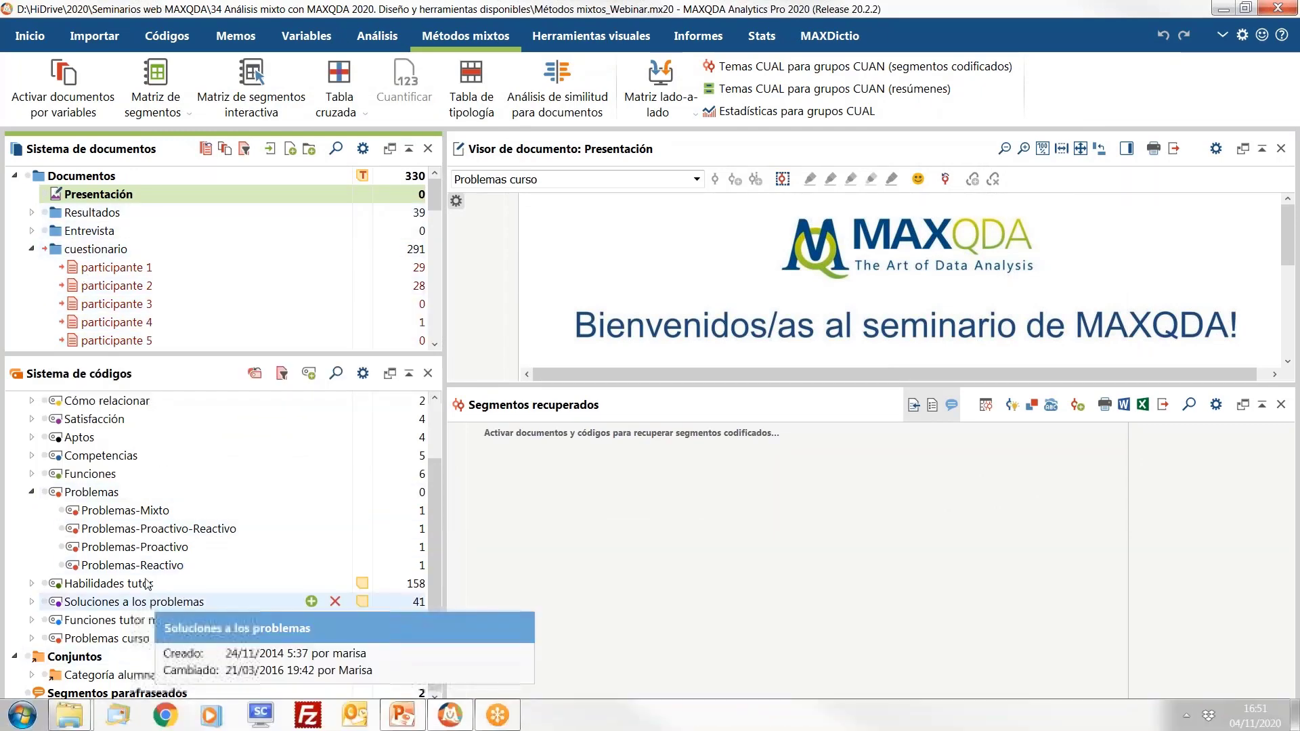
left_click(32, 621)
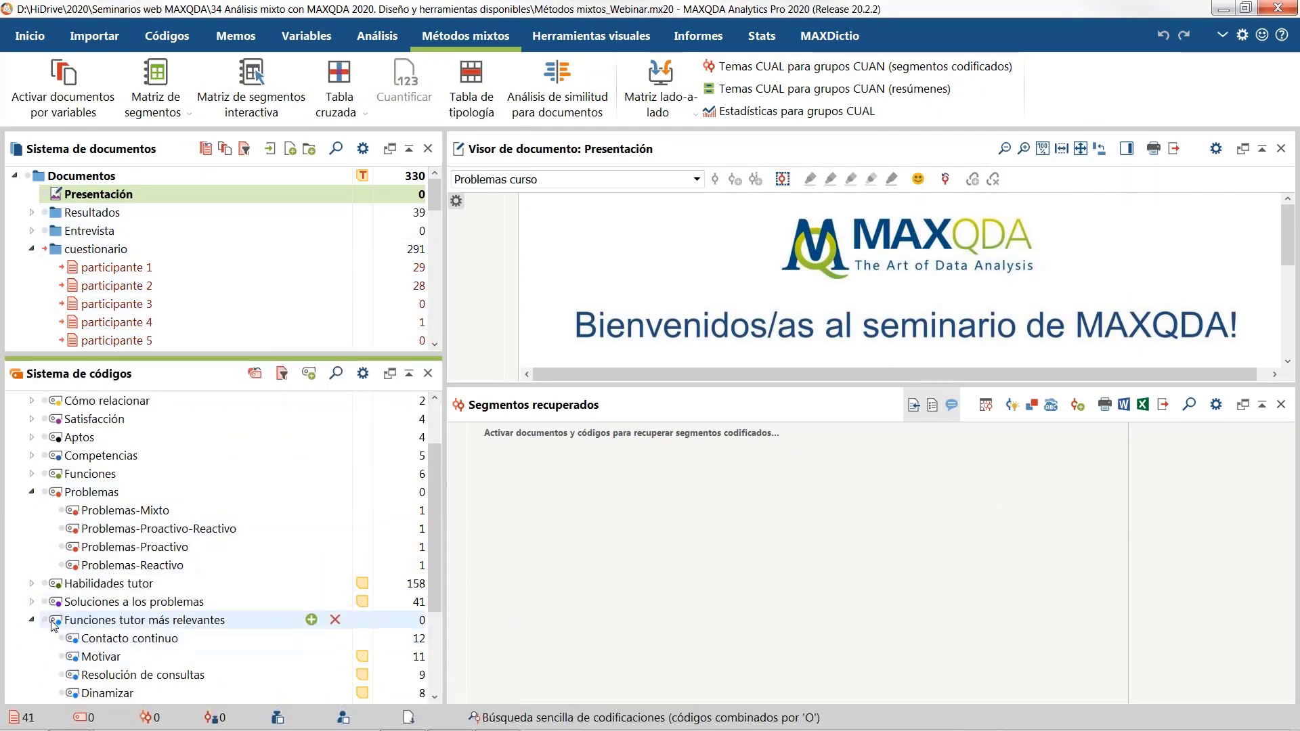
left_click(45, 621)
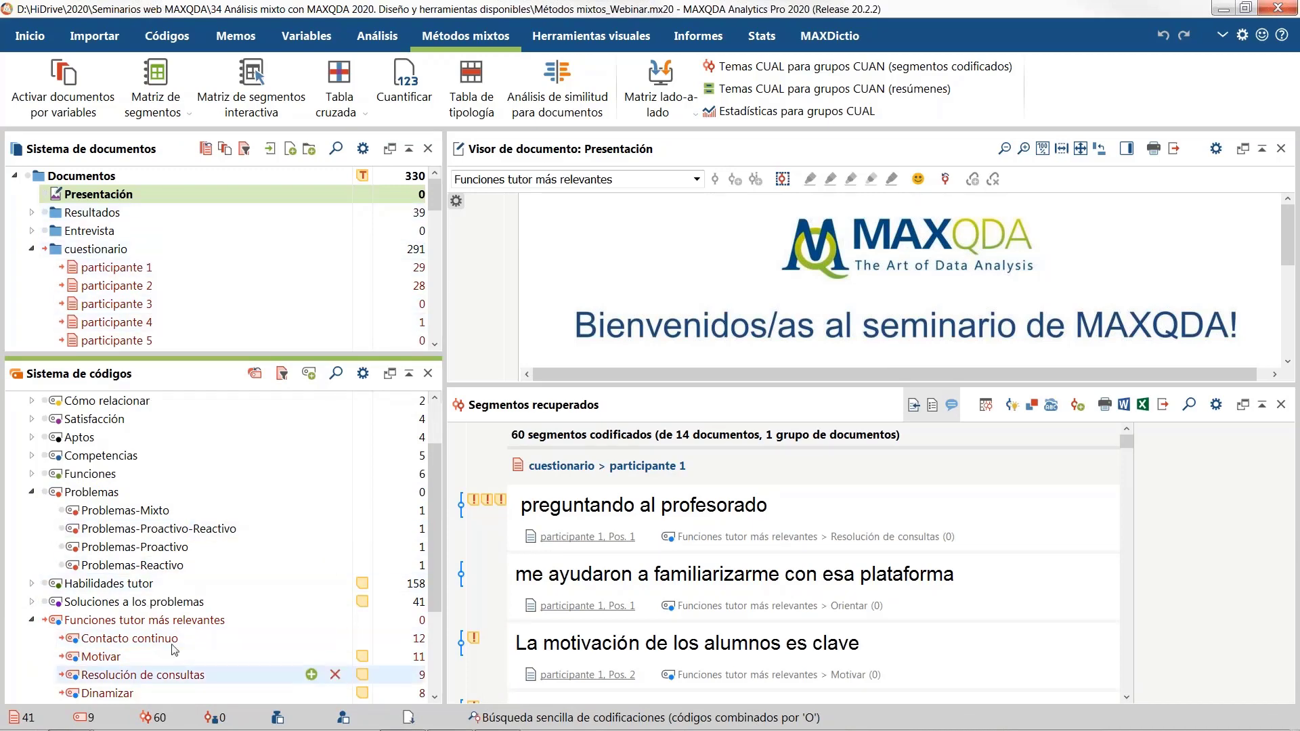
Step: Start a crosstab for the activated documents and codes and empty its list of Motivar columns
left_click(339, 76)
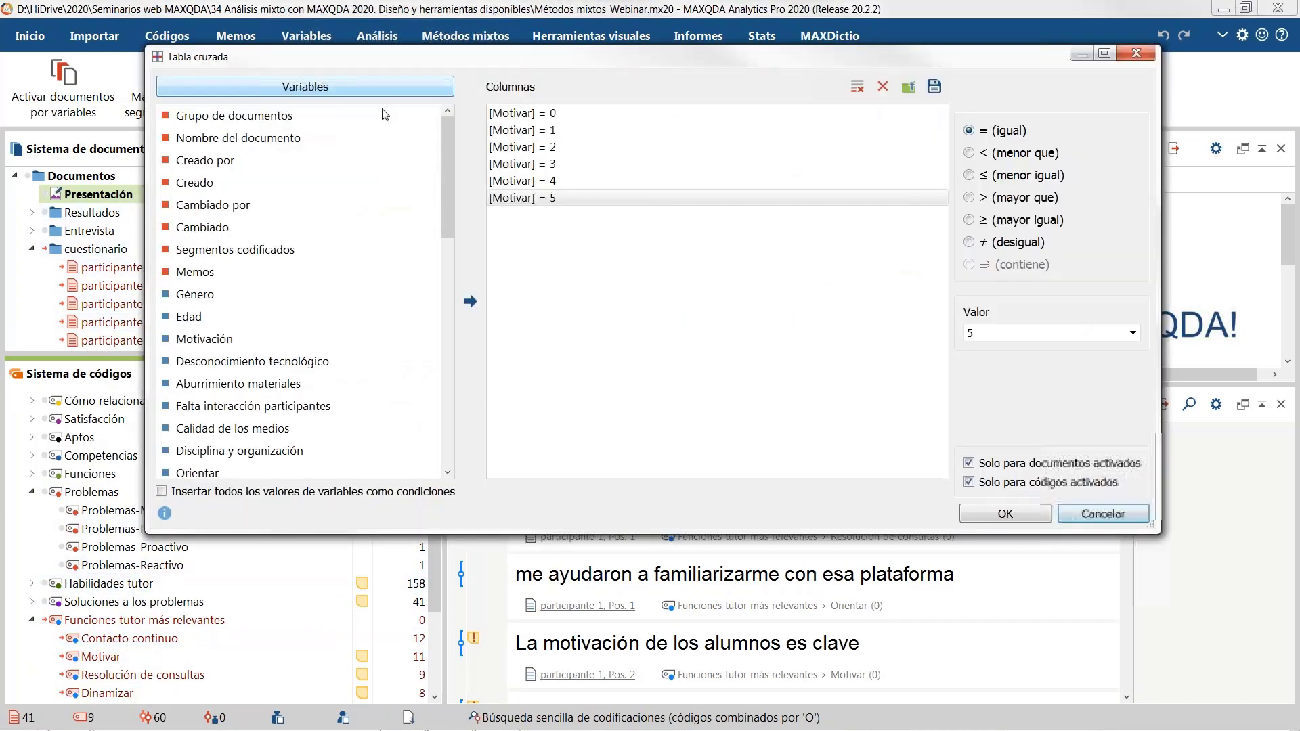
left_click(884, 88)
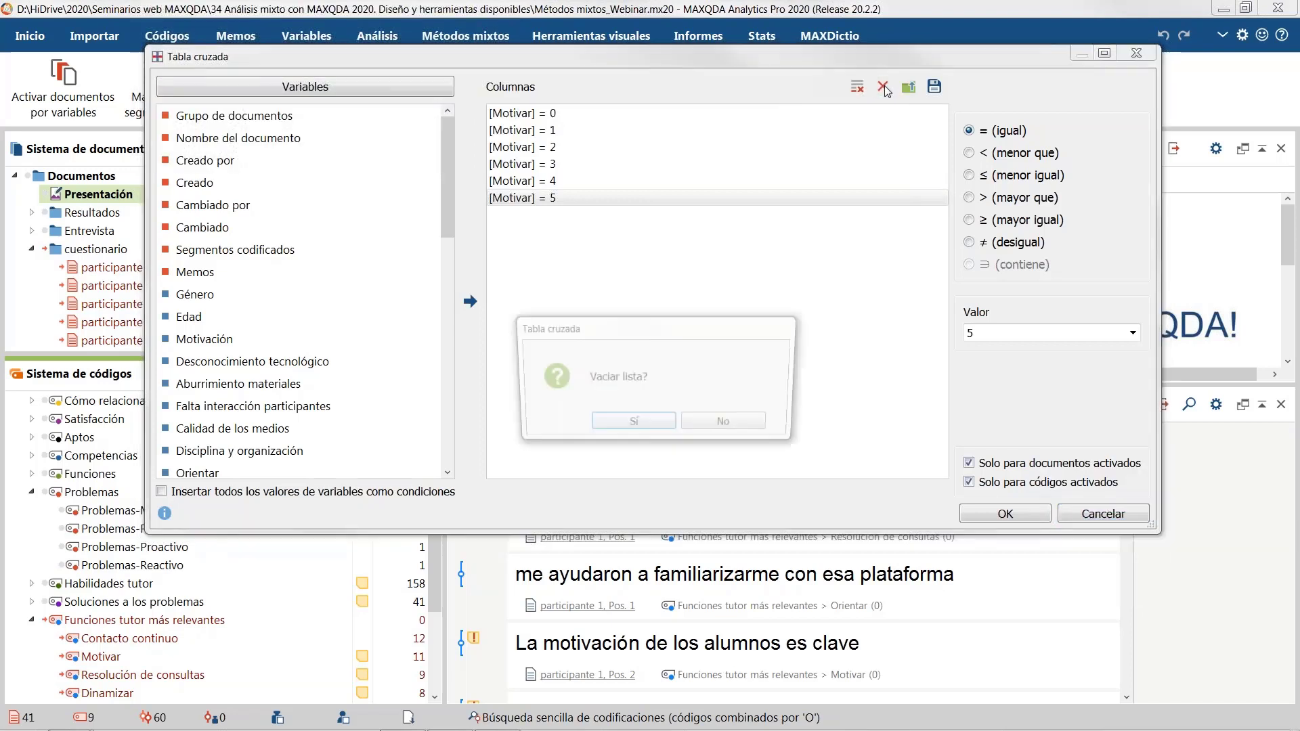
left_click(637, 427)
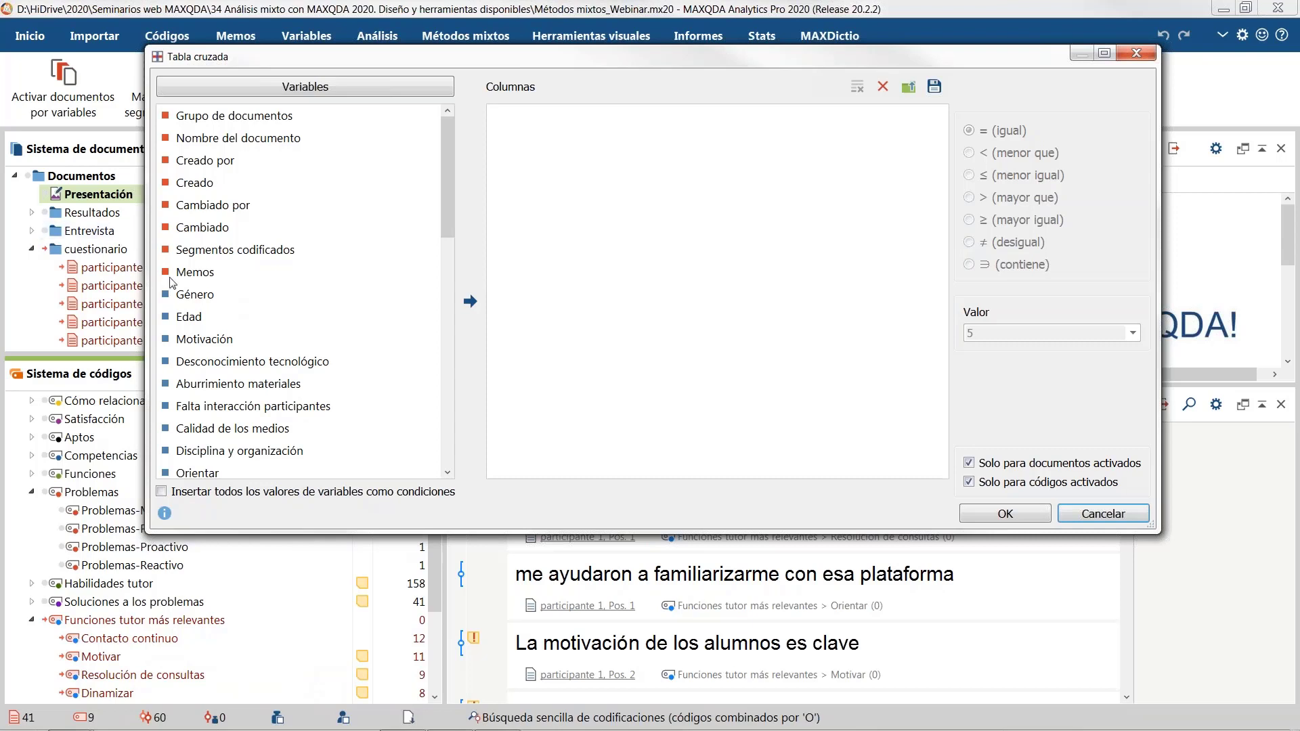
Step: Insert all values of the Género variable as column conditions and generate the crosstab for the activated documents and codes
left_click(189, 294)
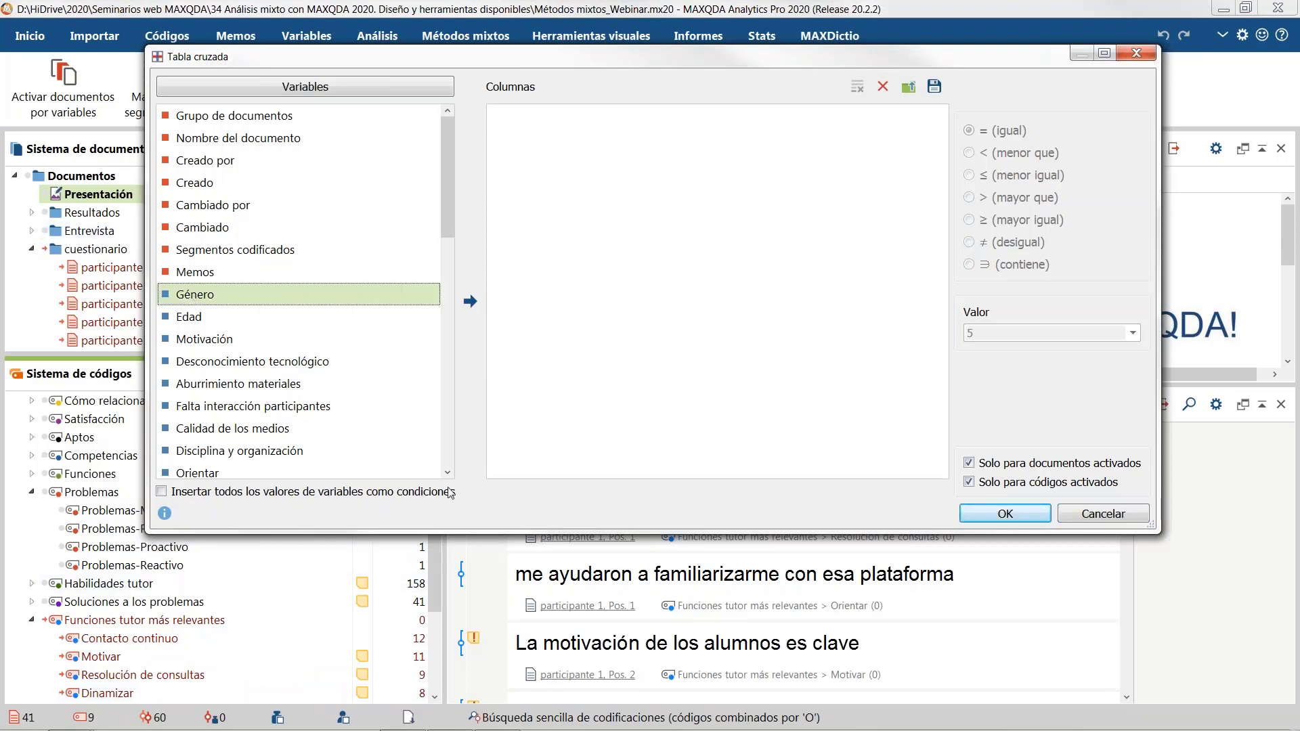
left_click(315, 499)
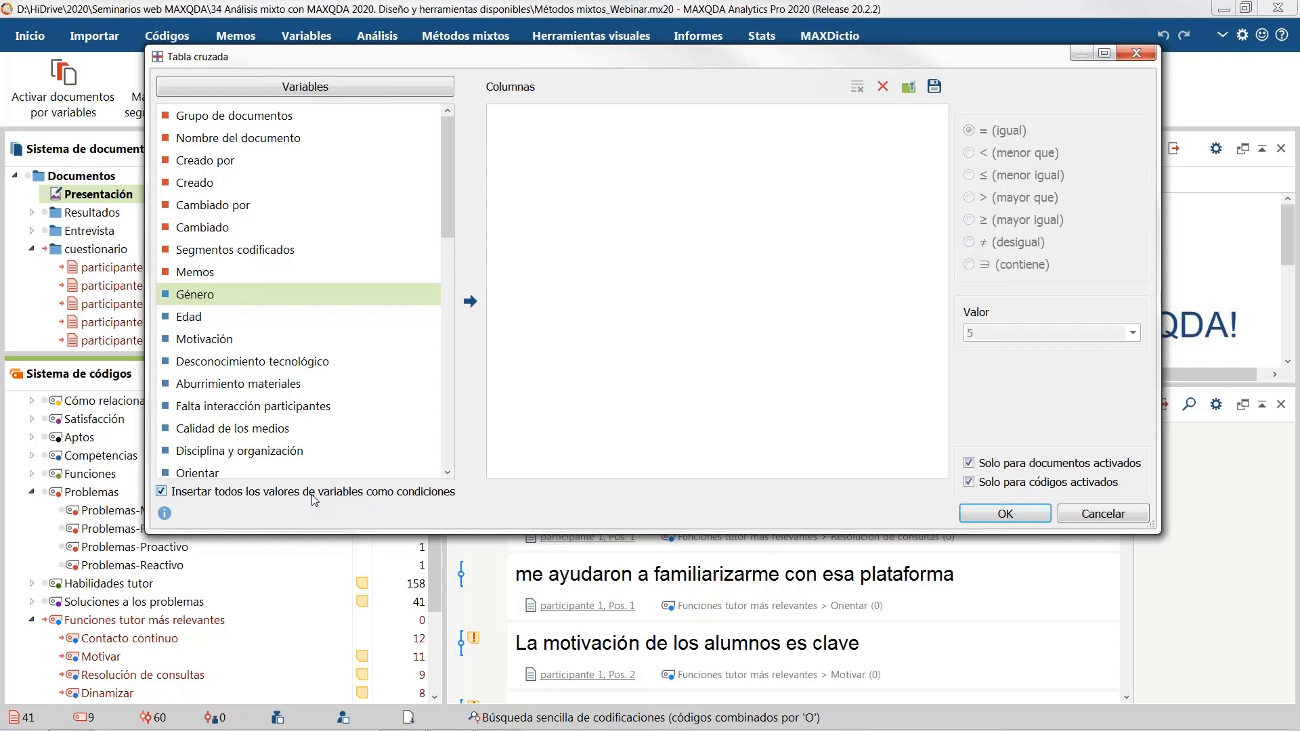
left_click(471, 302)
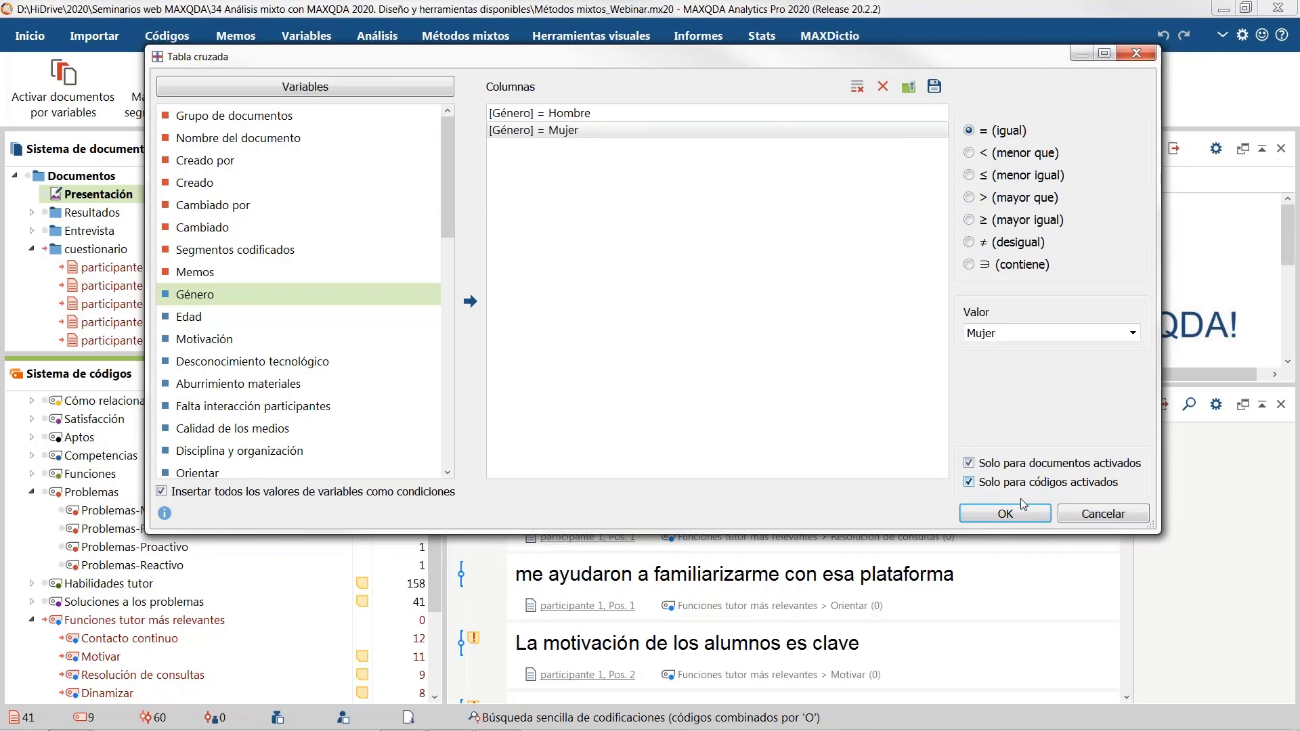
left_click(1016, 520)
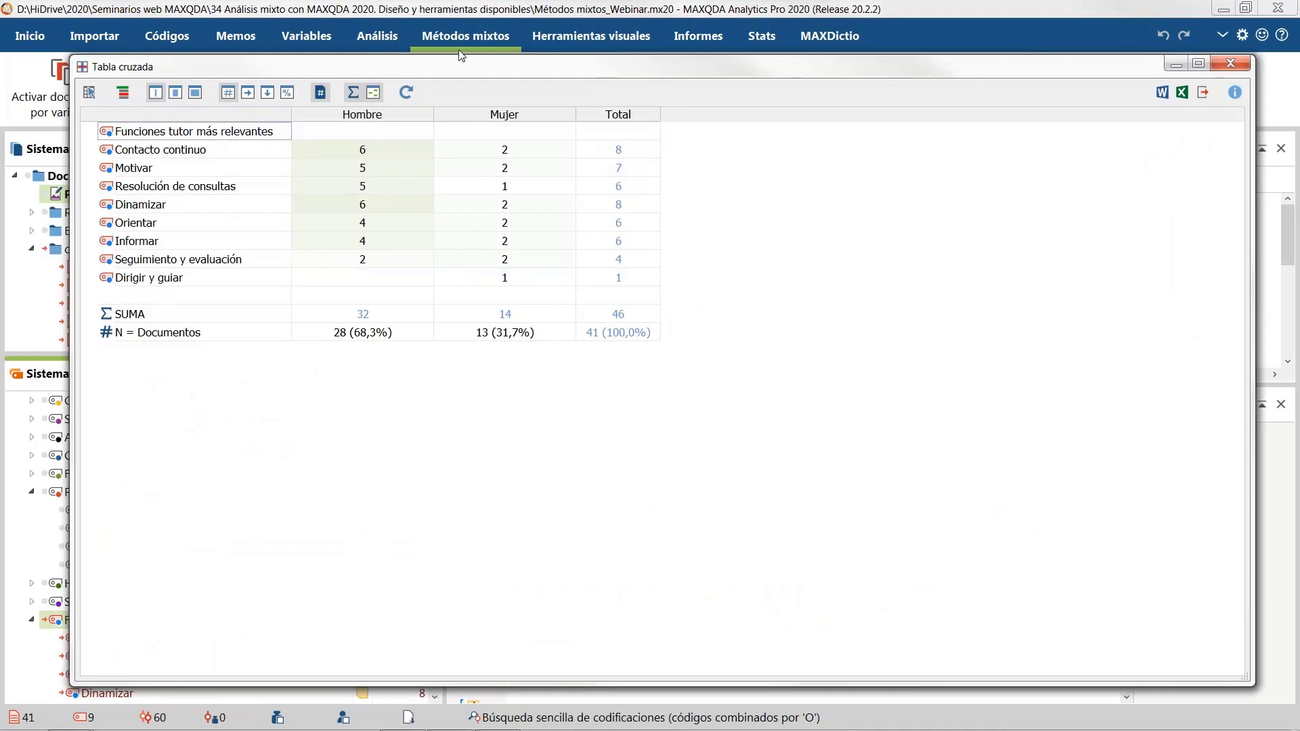
Step: Shrink the crosstab window, move it towards the middle of the workspace and enlarge it to leave space around the table
left_click_drag(1253, 400, 689, 337)
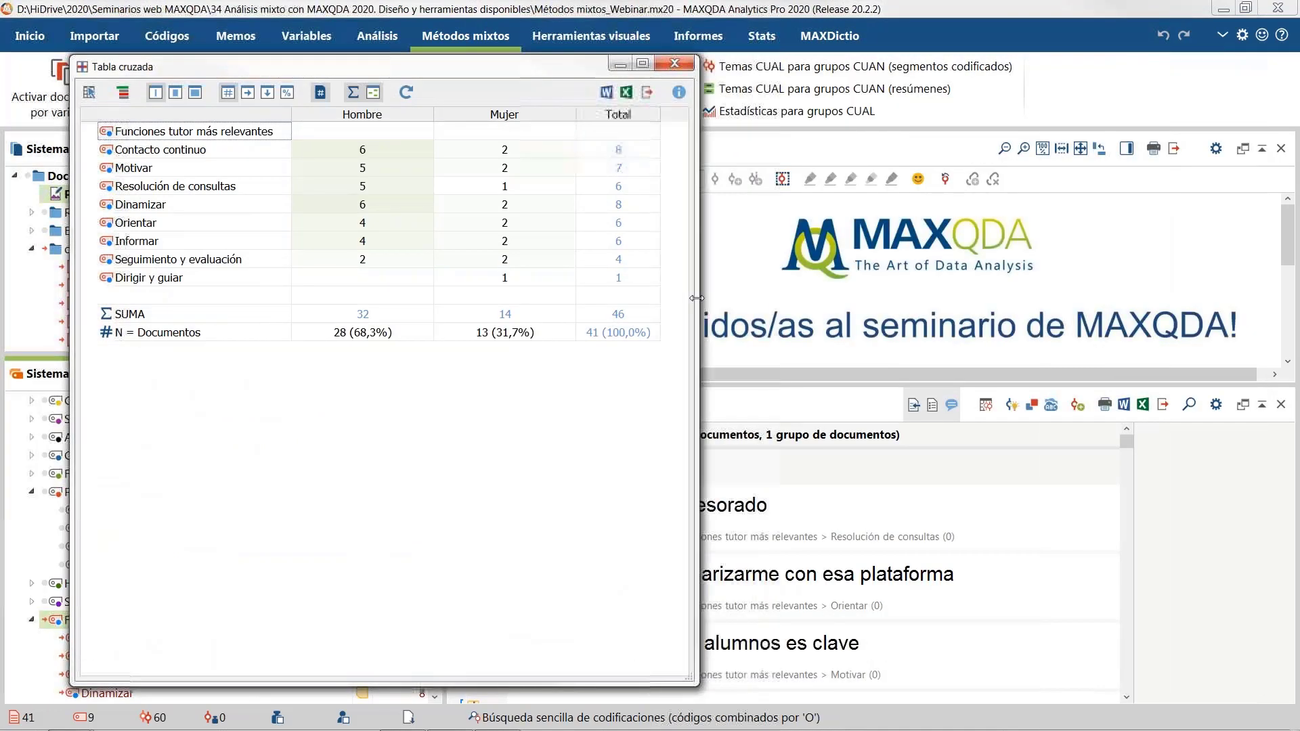
left_click_drag(421, 683, 432, 364)
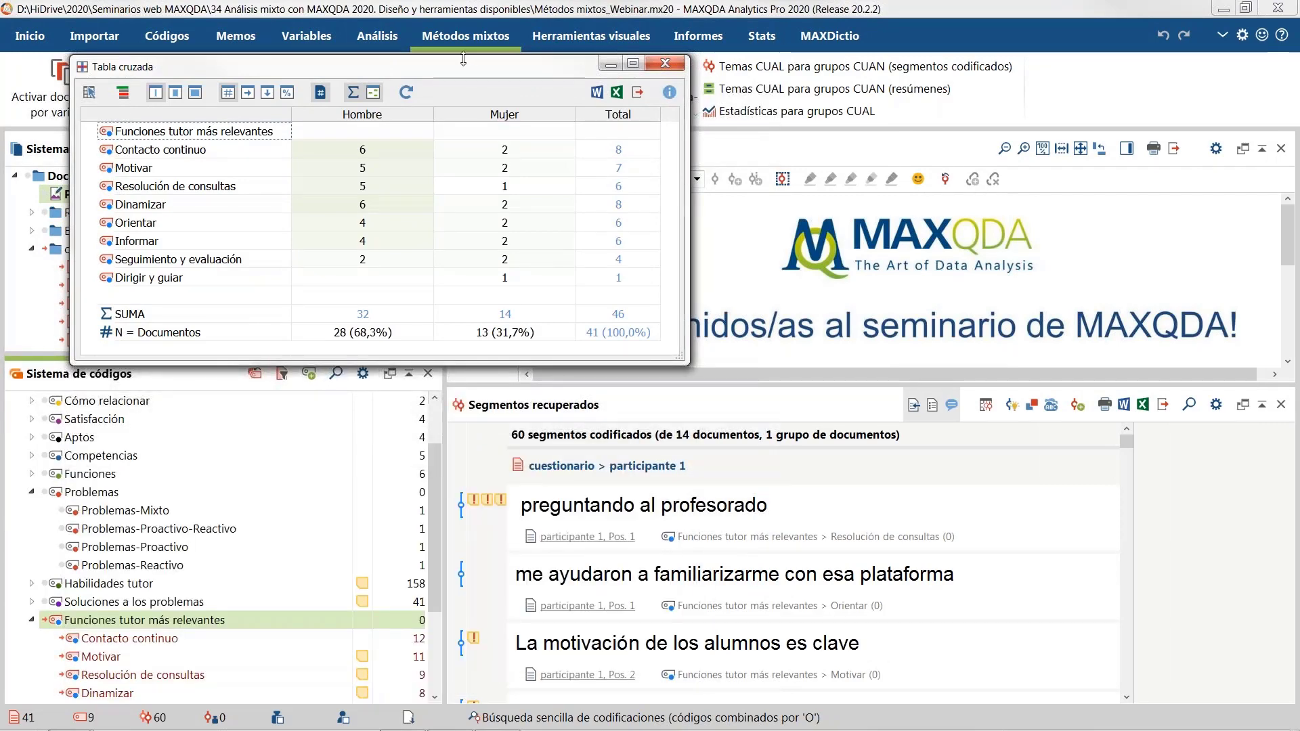
left_click_drag(526, 69, 790, 118)
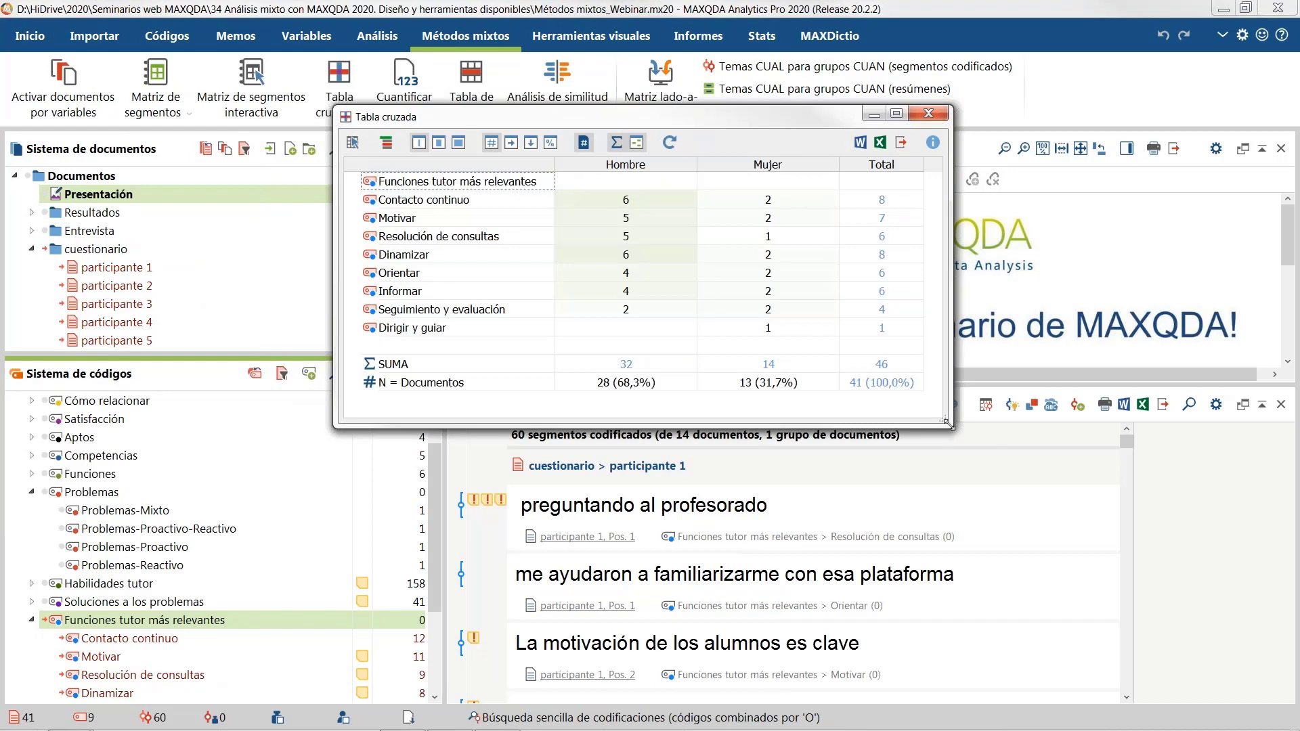
left_click_drag(945, 425, 1116, 572)
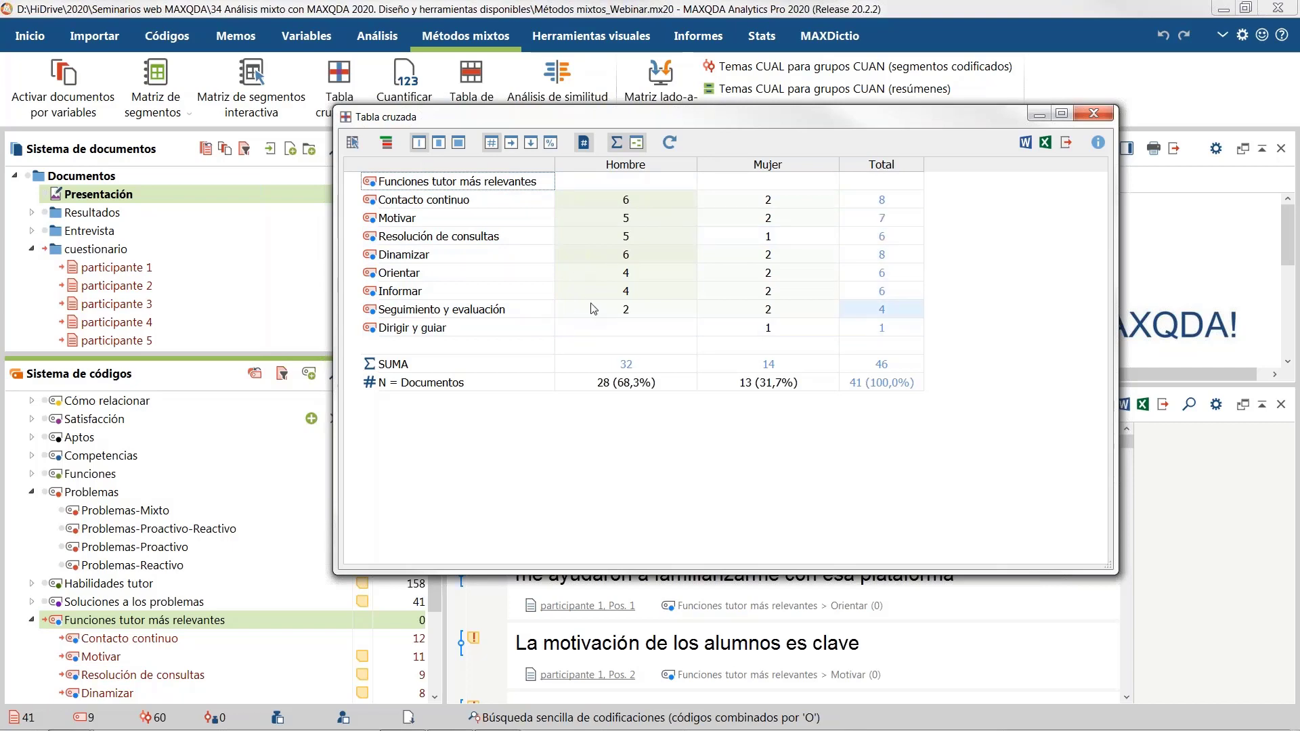
Step: Compare the crosstab frequencies with codes counted once per document and with every coded segment counted, keeping the latter
left_click(586, 148)
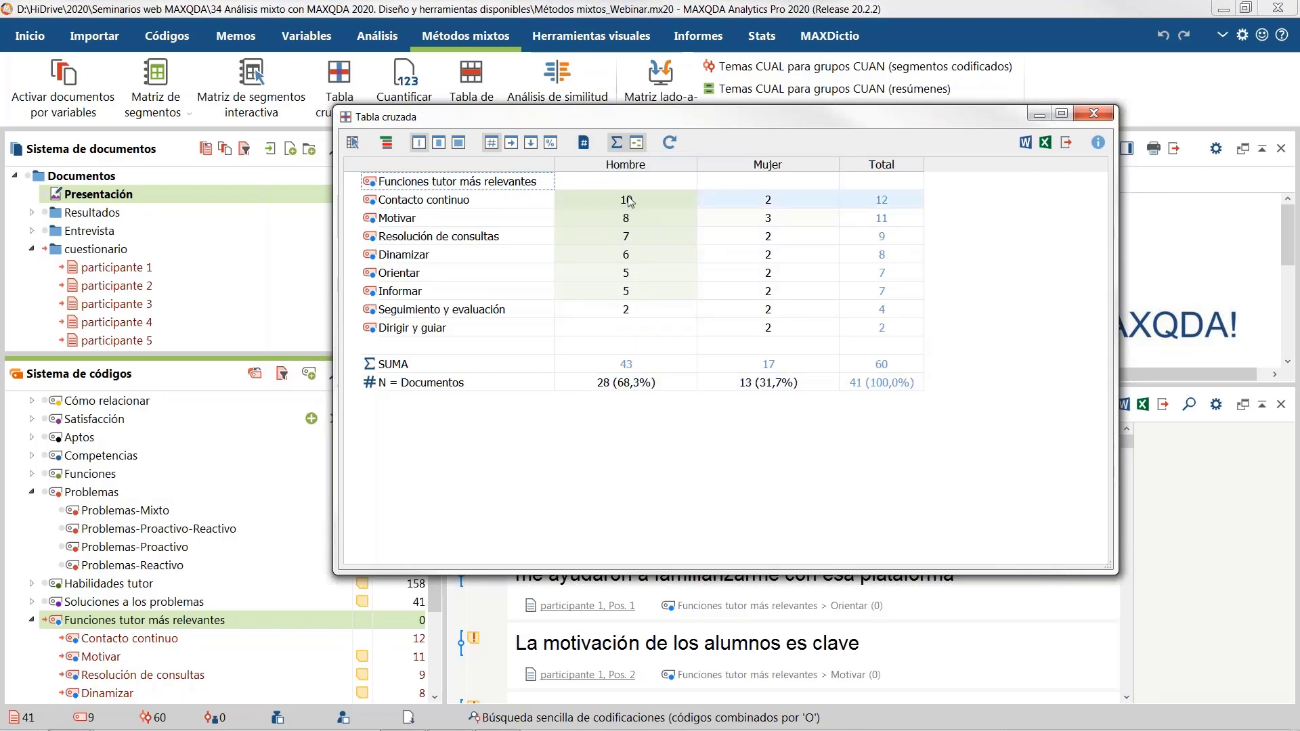
left_click(584, 142)
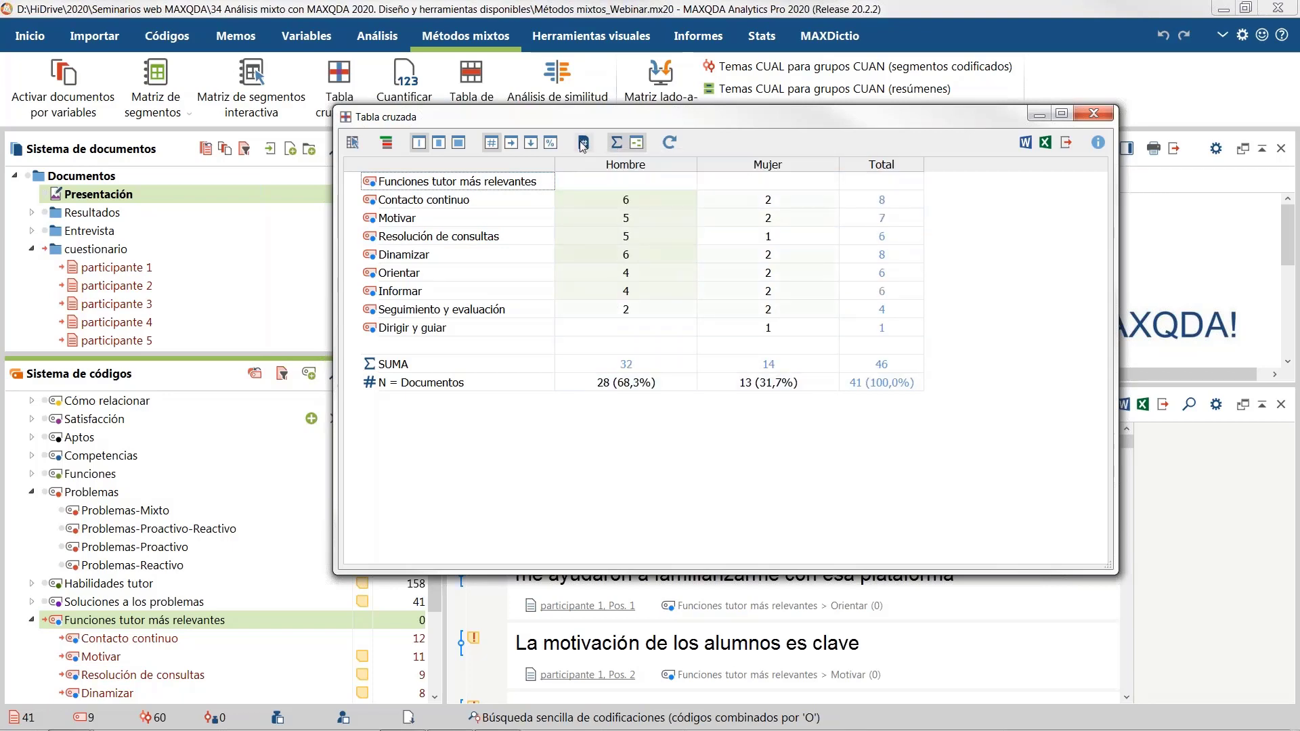
left_click(583, 143)
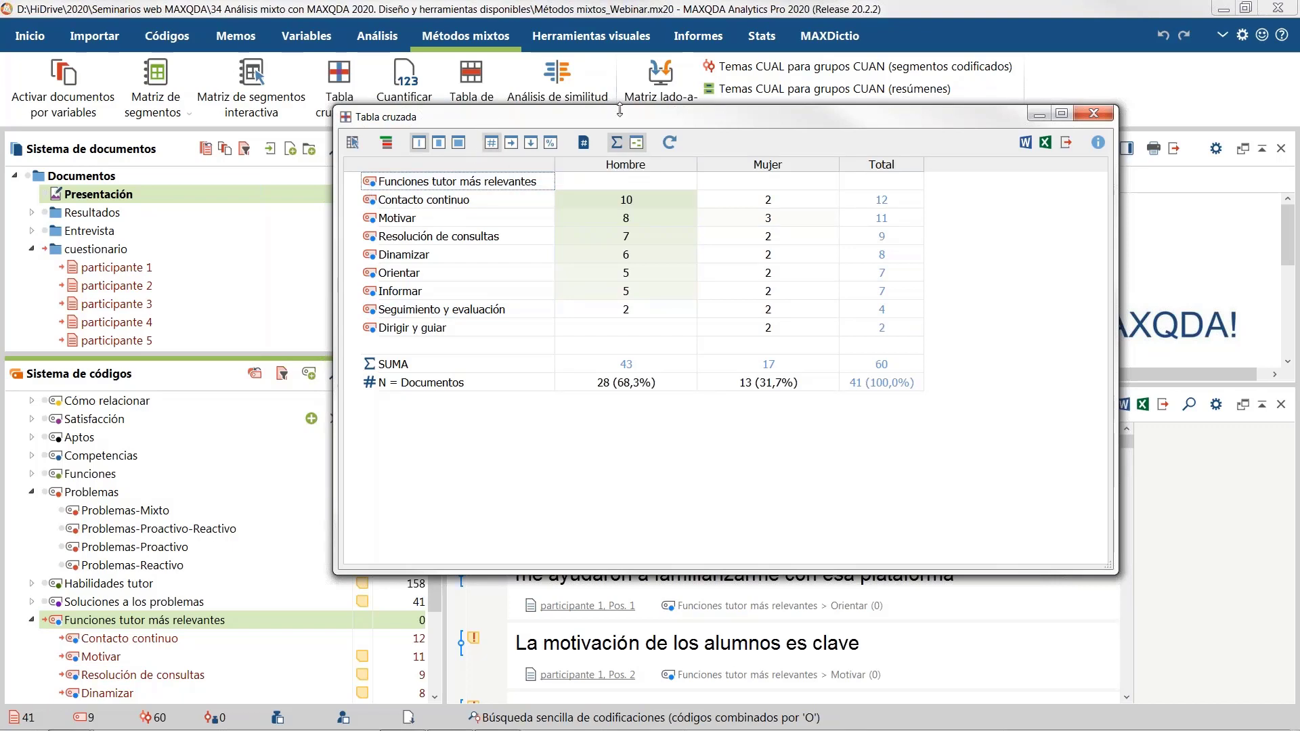
left_click(583, 144)
left_click(584, 144)
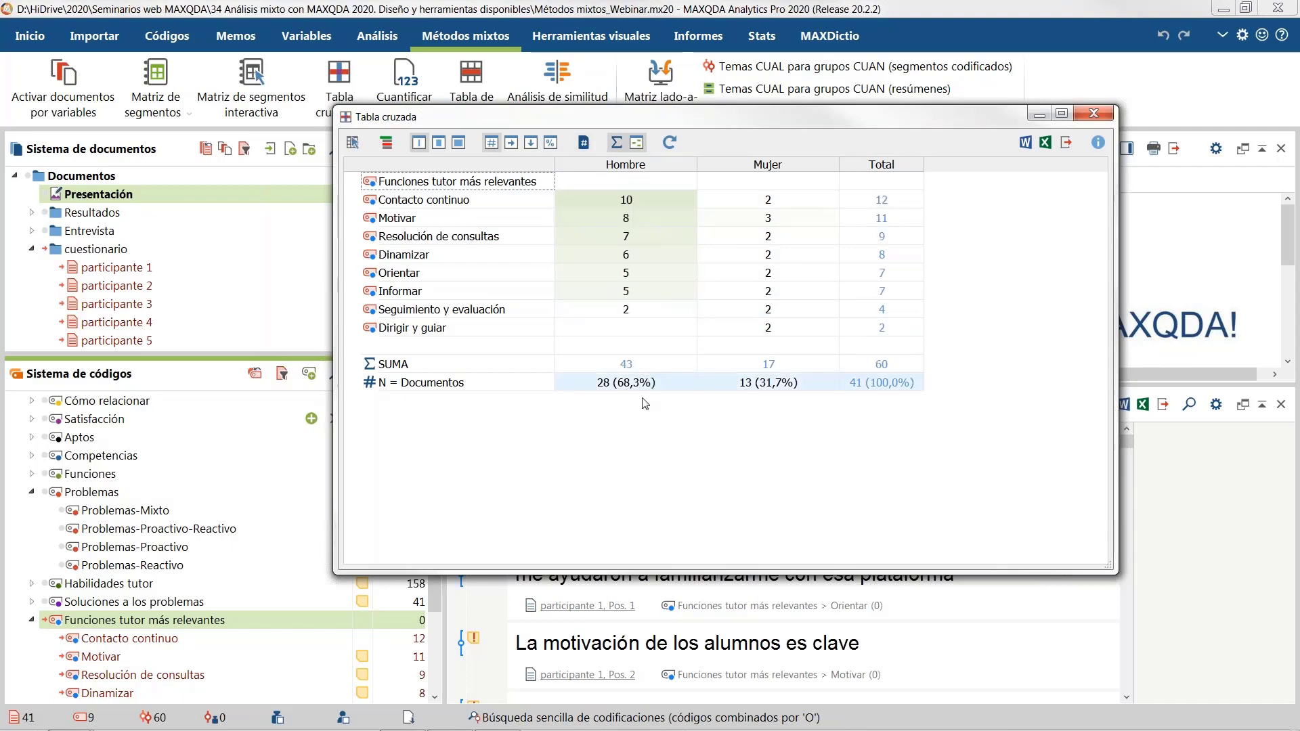
left_click_drag(661, 120, 756, 72)
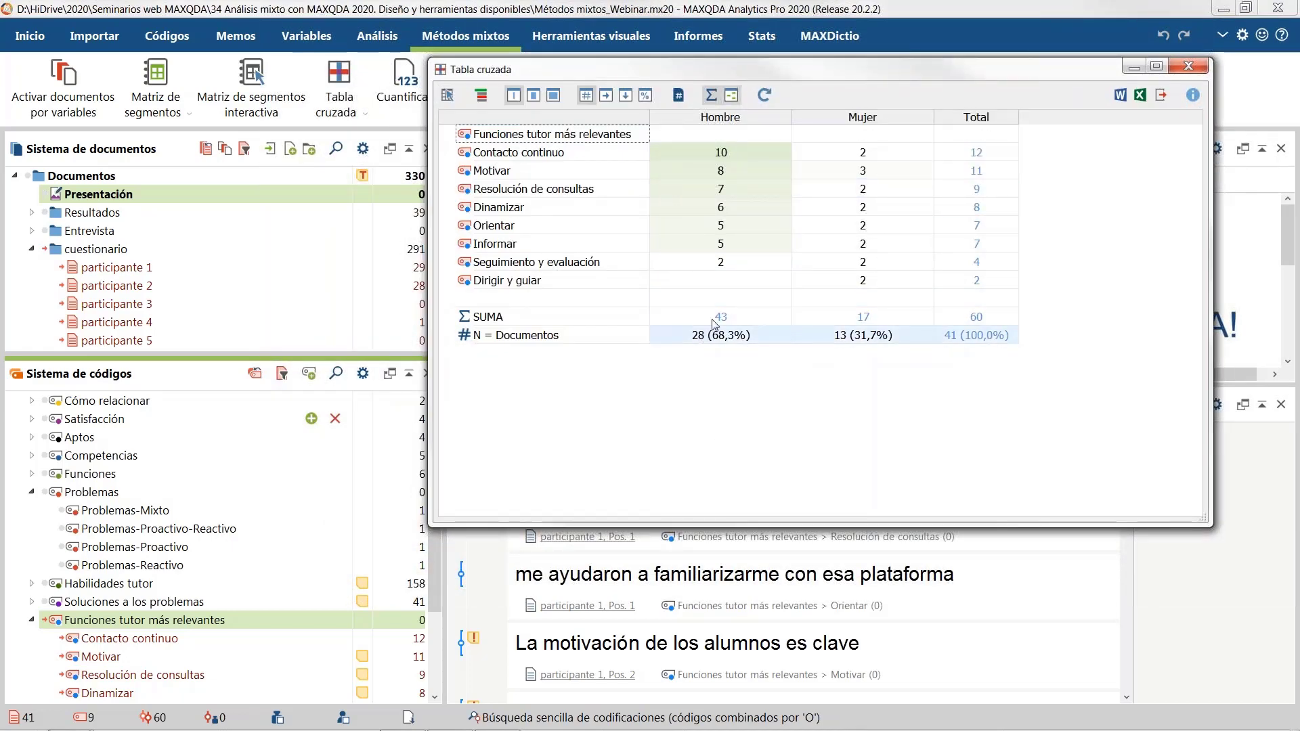
scroll(195, 638, "down", 2)
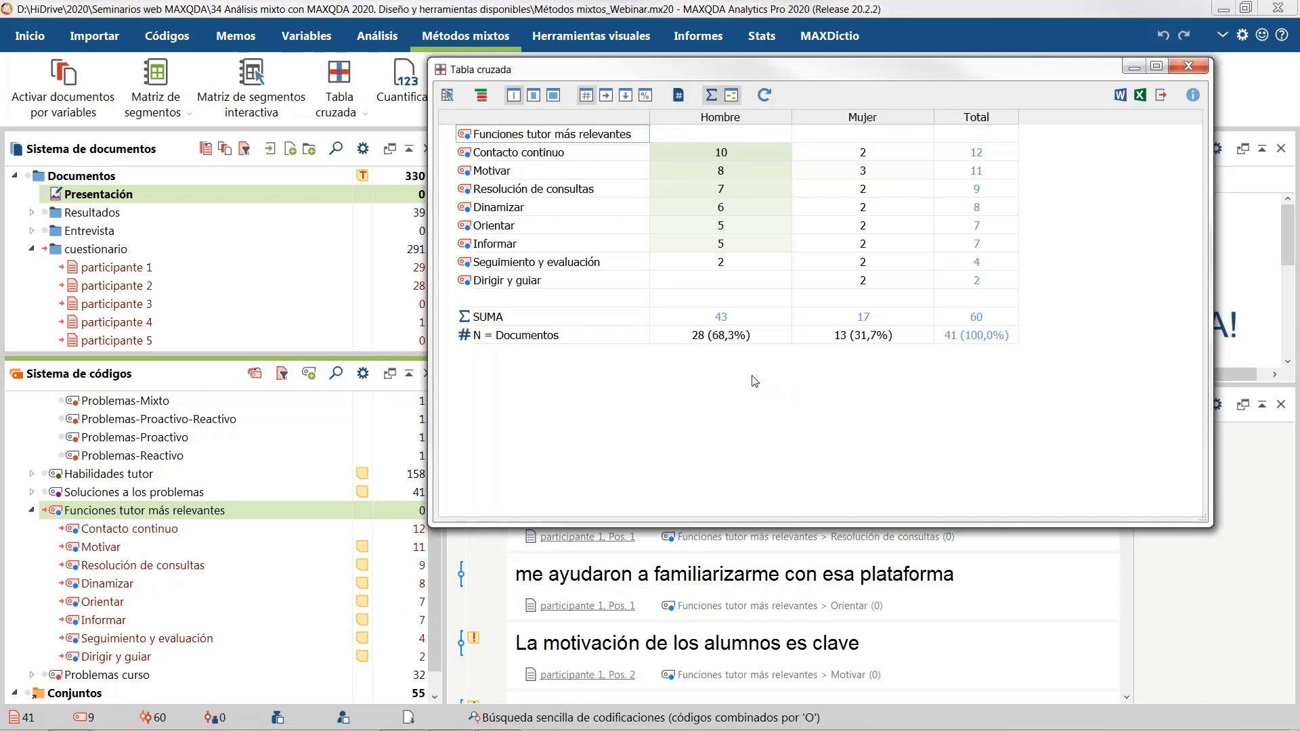
Step: Compare the crosstab's row, column and document-based percentages with its absolute frequencies, counting hits both per document and per segment
left_click(606, 97)
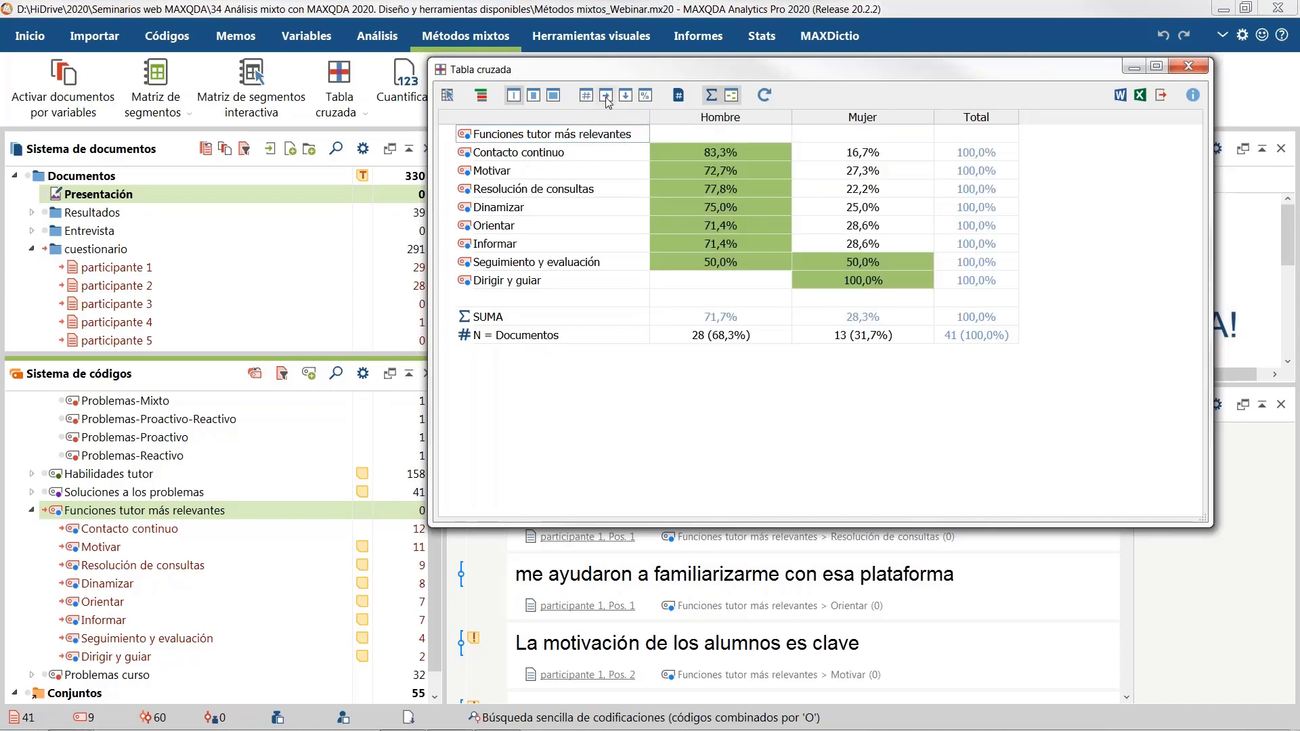
left_click(625, 97)
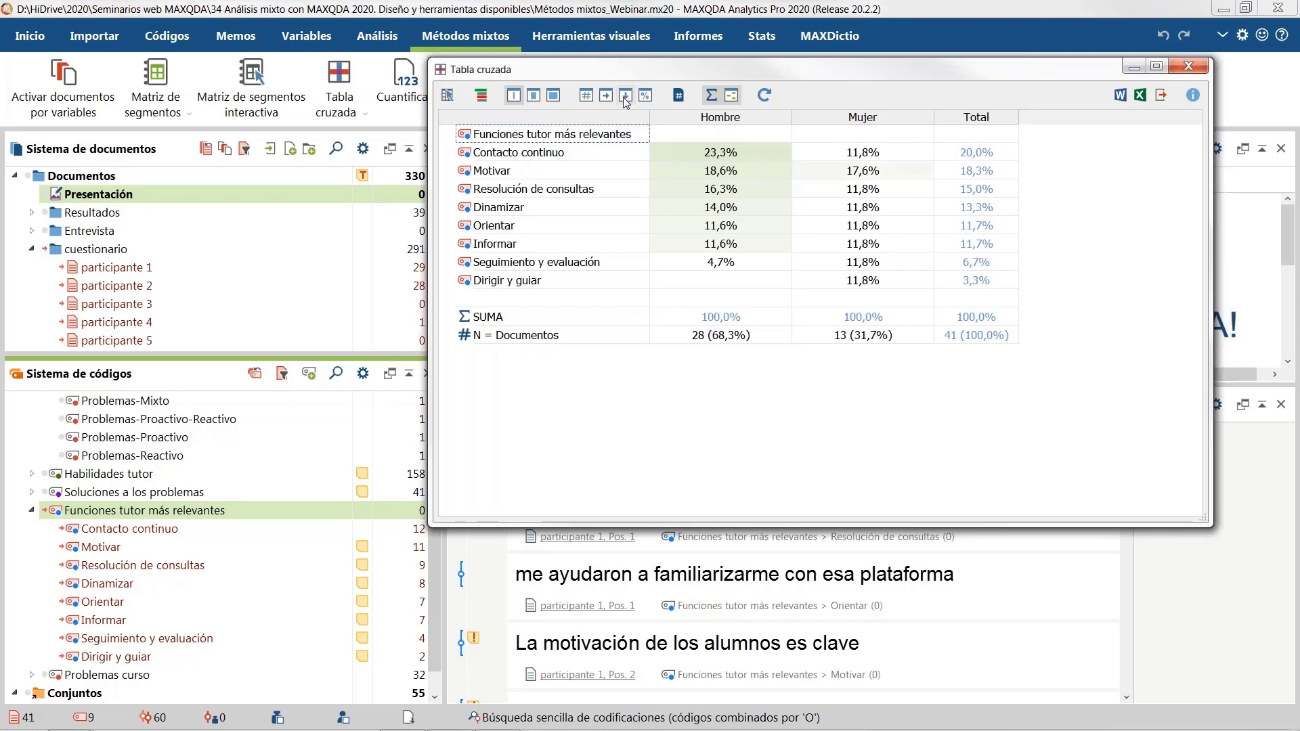
left_click(644, 97)
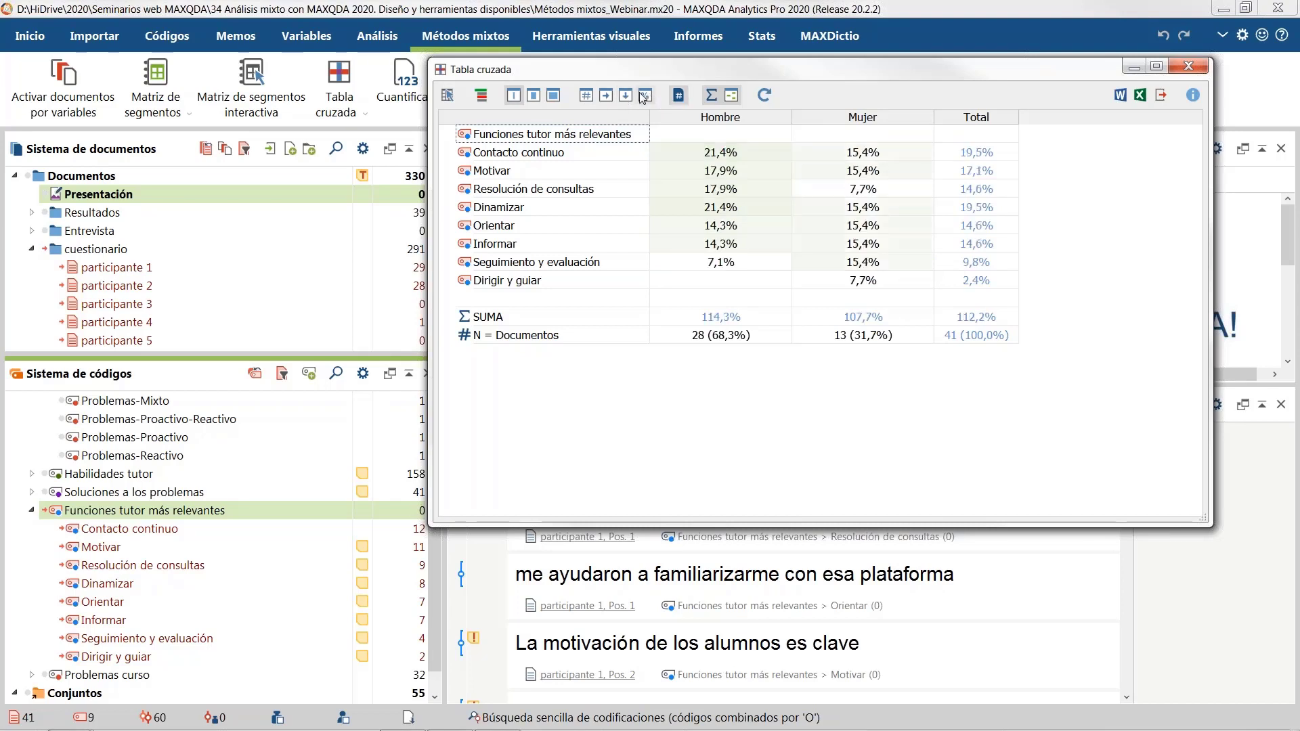
left_click(586, 99)
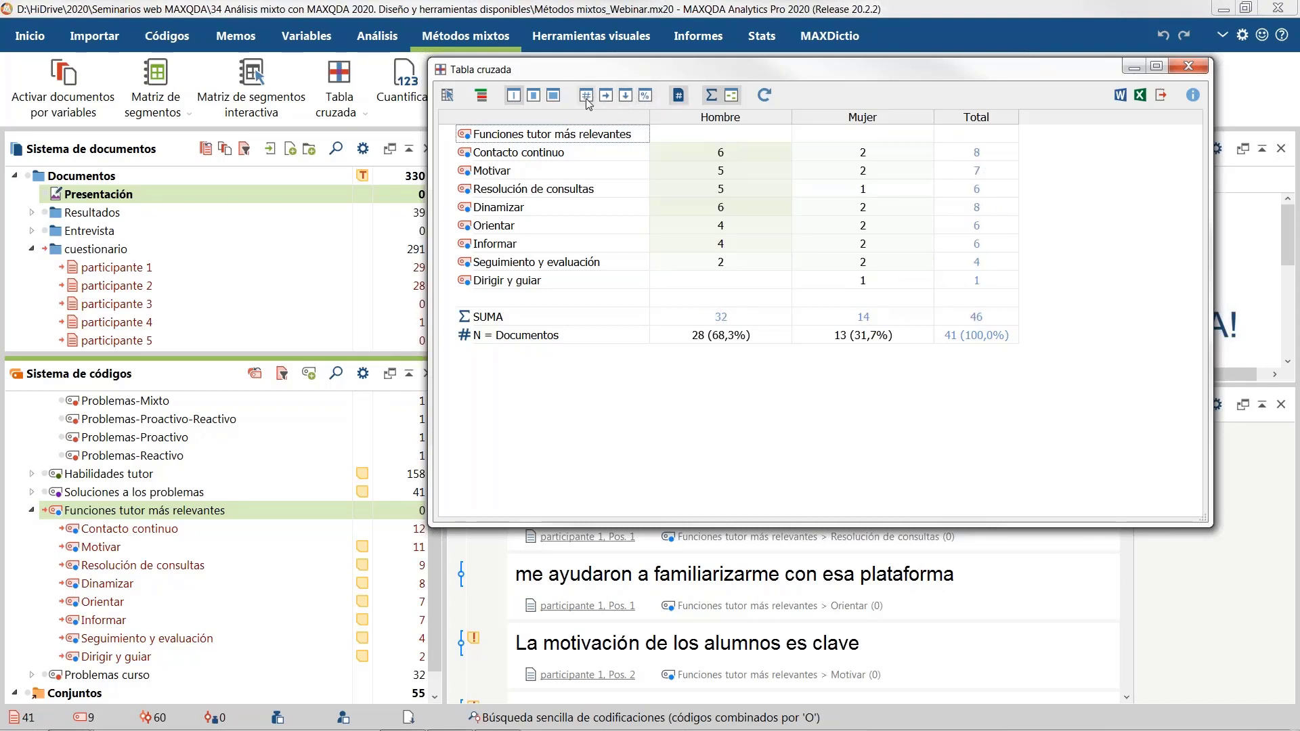
left_click(678, 96)
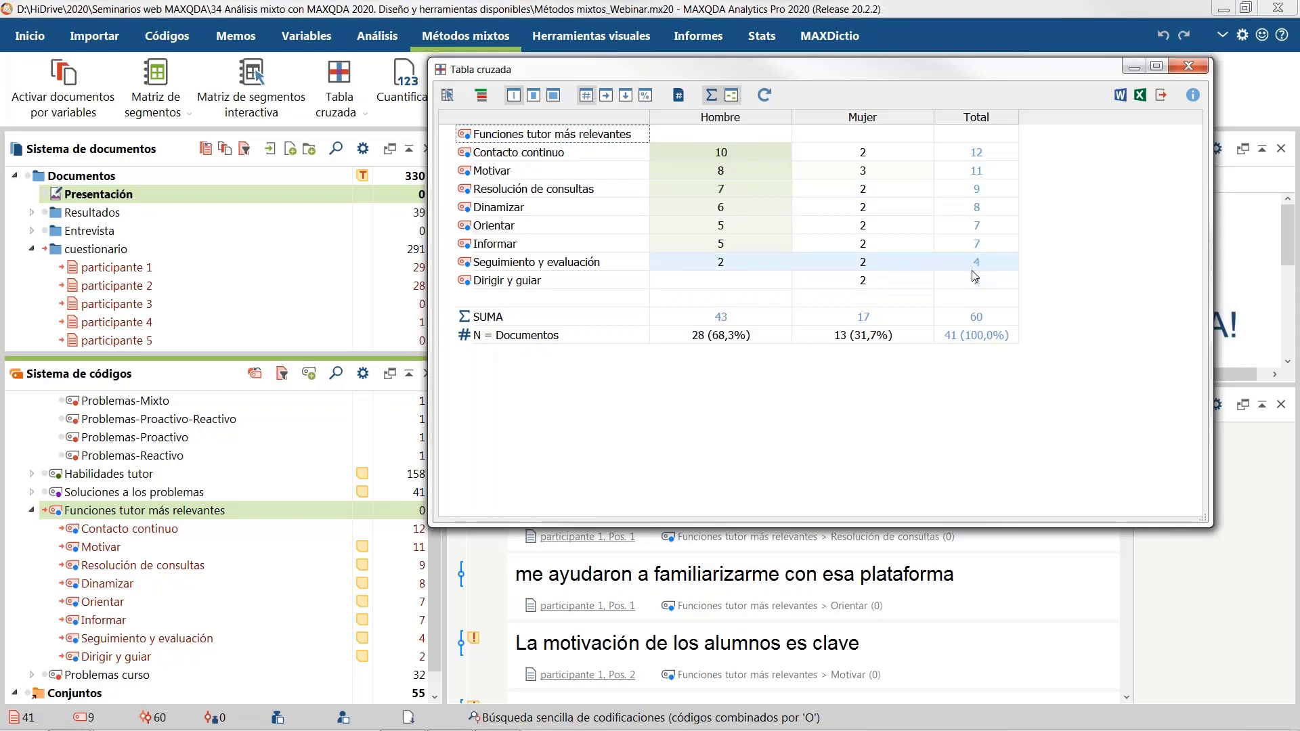
left_click(679, 95)
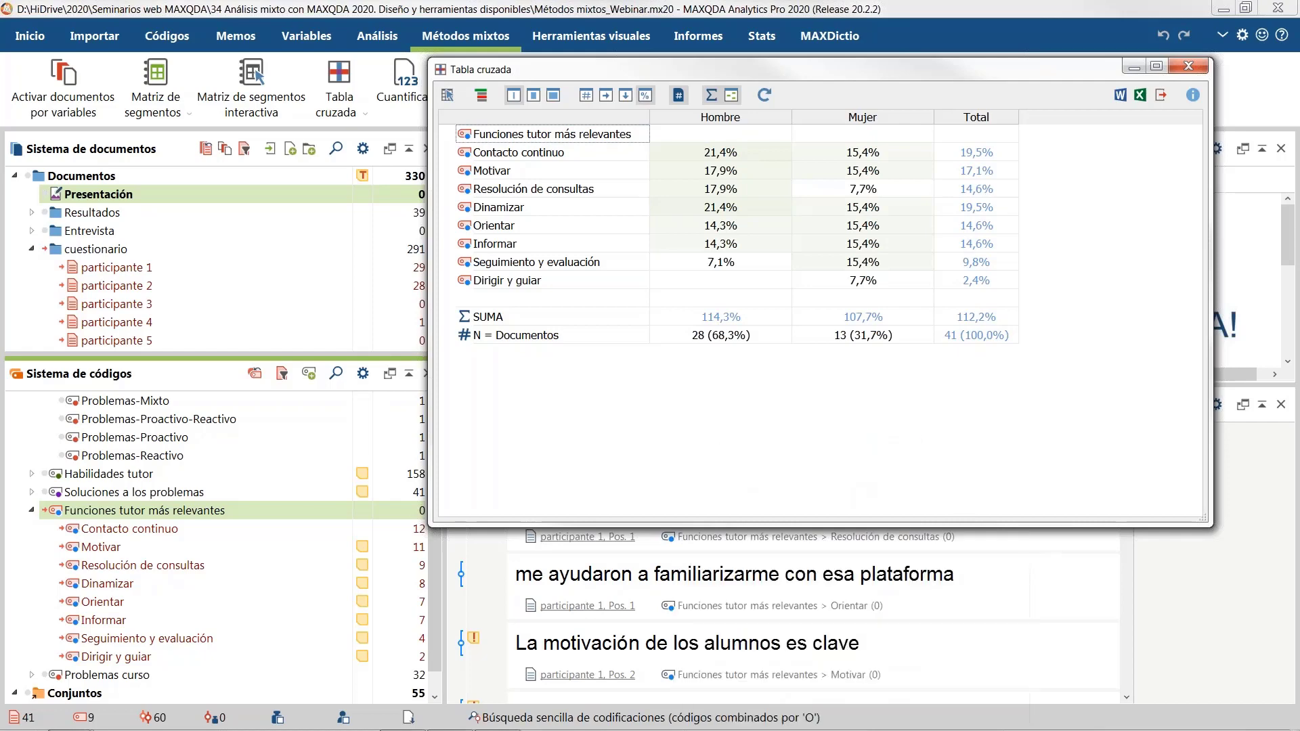
Step: Open the interactive segment matrix from the crosstab and compare men's and women's segments for several tutor function subcodes, closing it at the end
left_click_drag(852, 72, 666, 64)
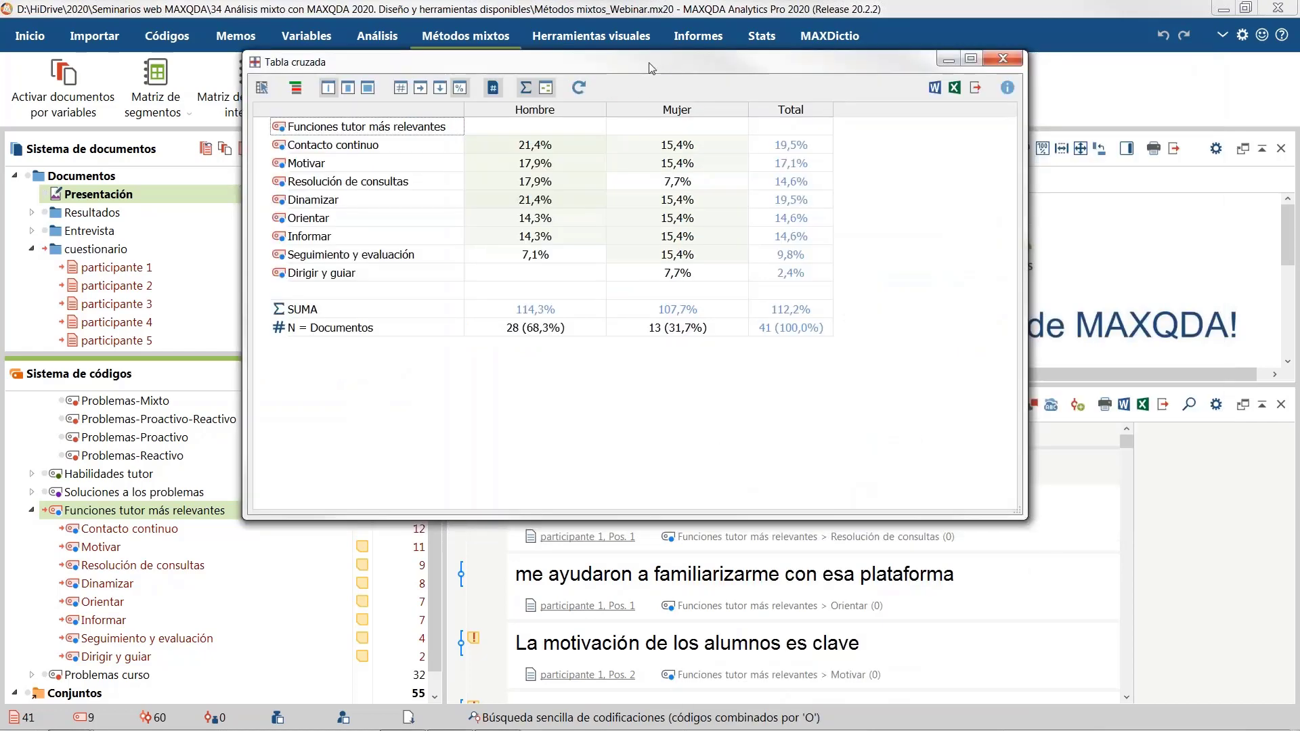
left_click(262, 89)
left_click(315, 151)
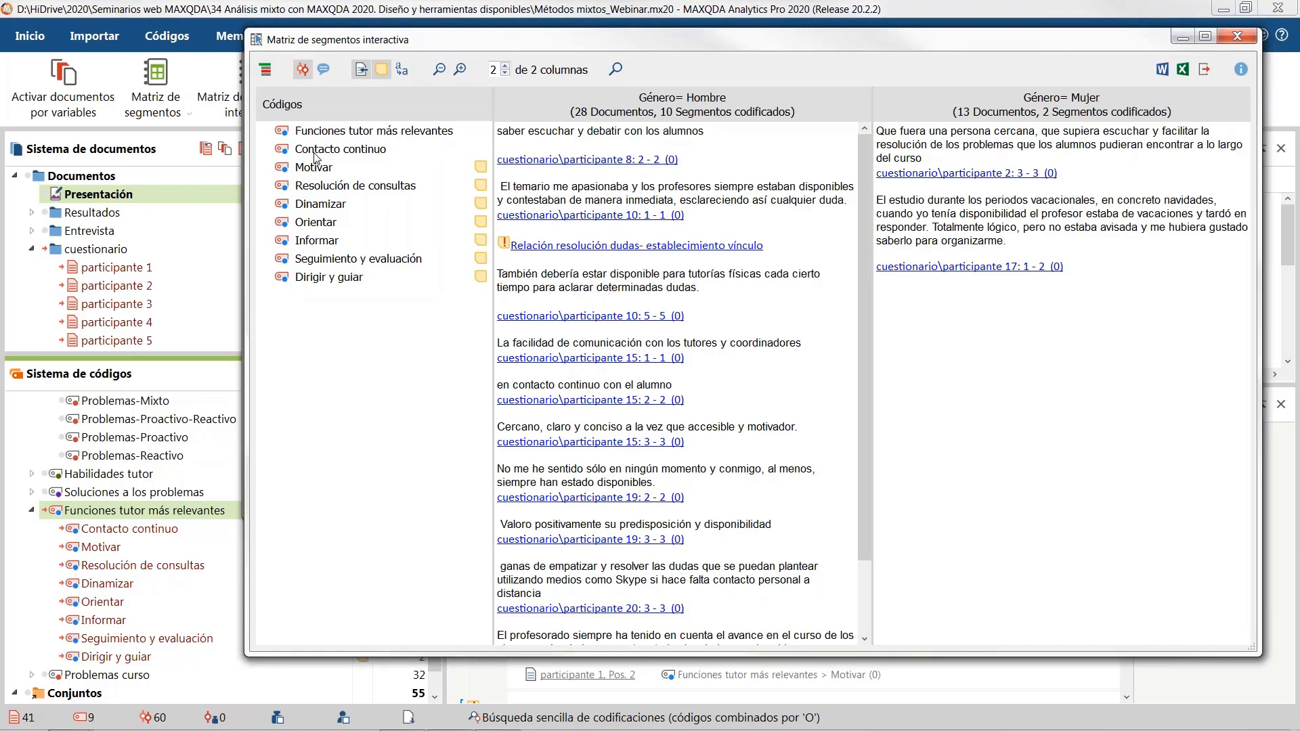
left_click(336, 168)
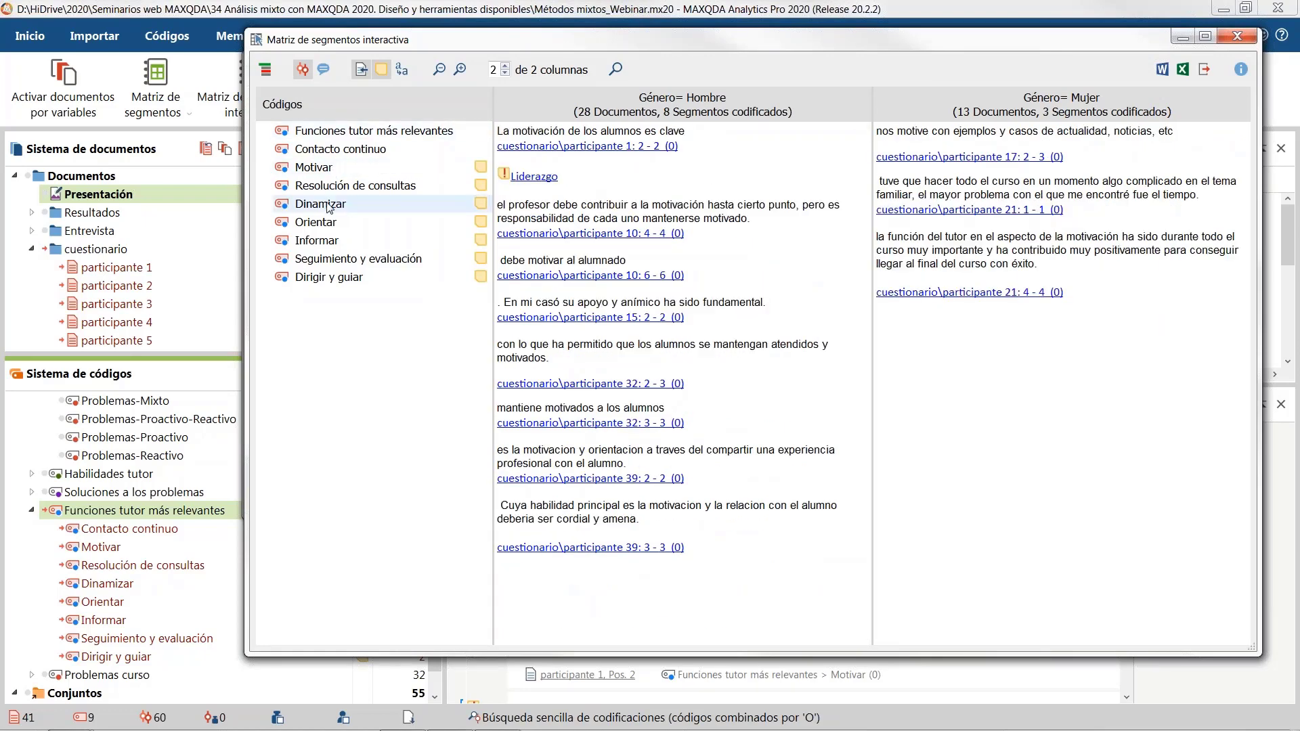
left_click(327, 205)
left_click(323, 223)
left_click(322, 241)
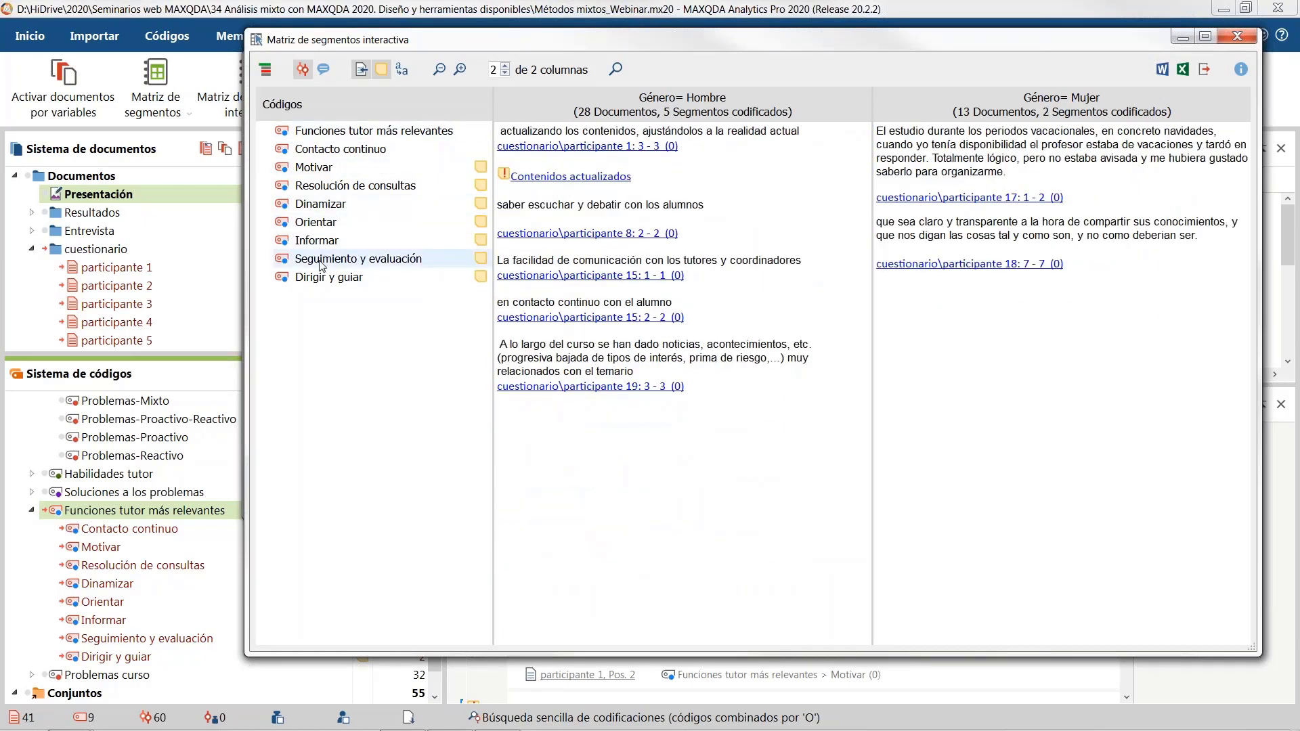
left_click(322, 262)
left_click(319, 278)
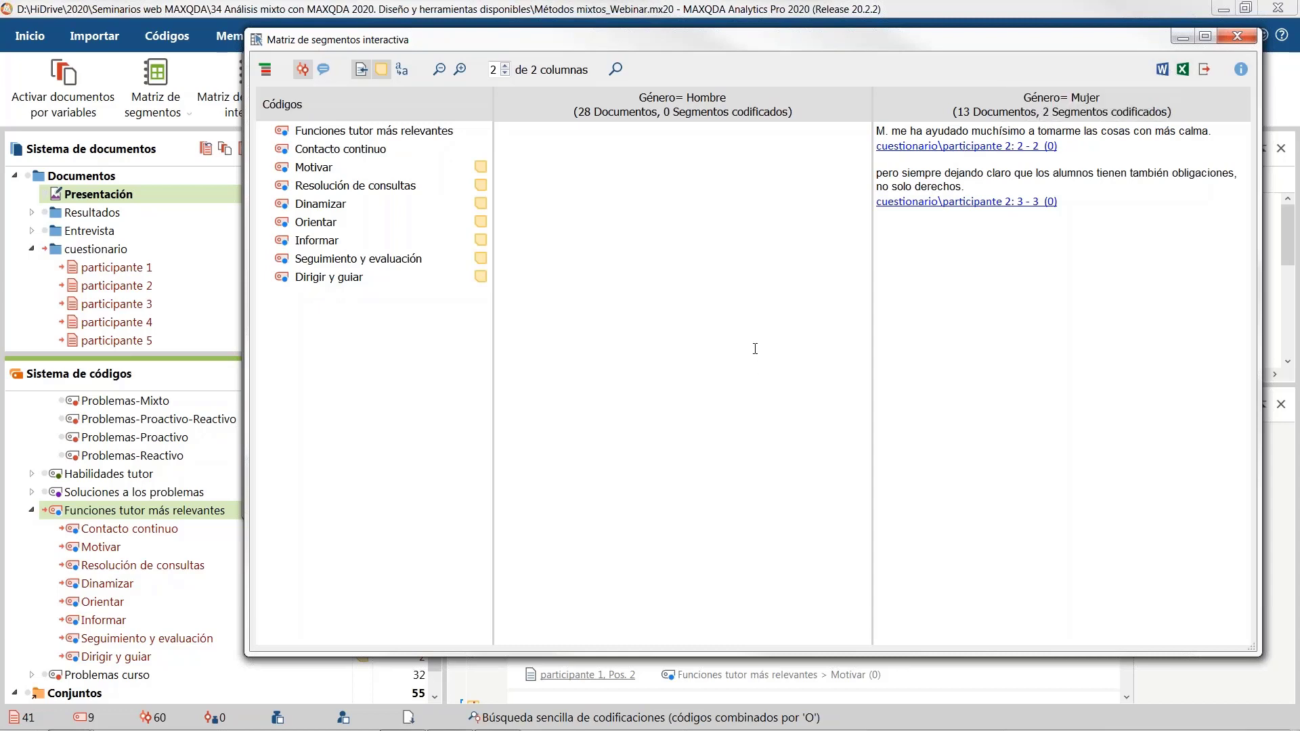
left_click(349, 244)
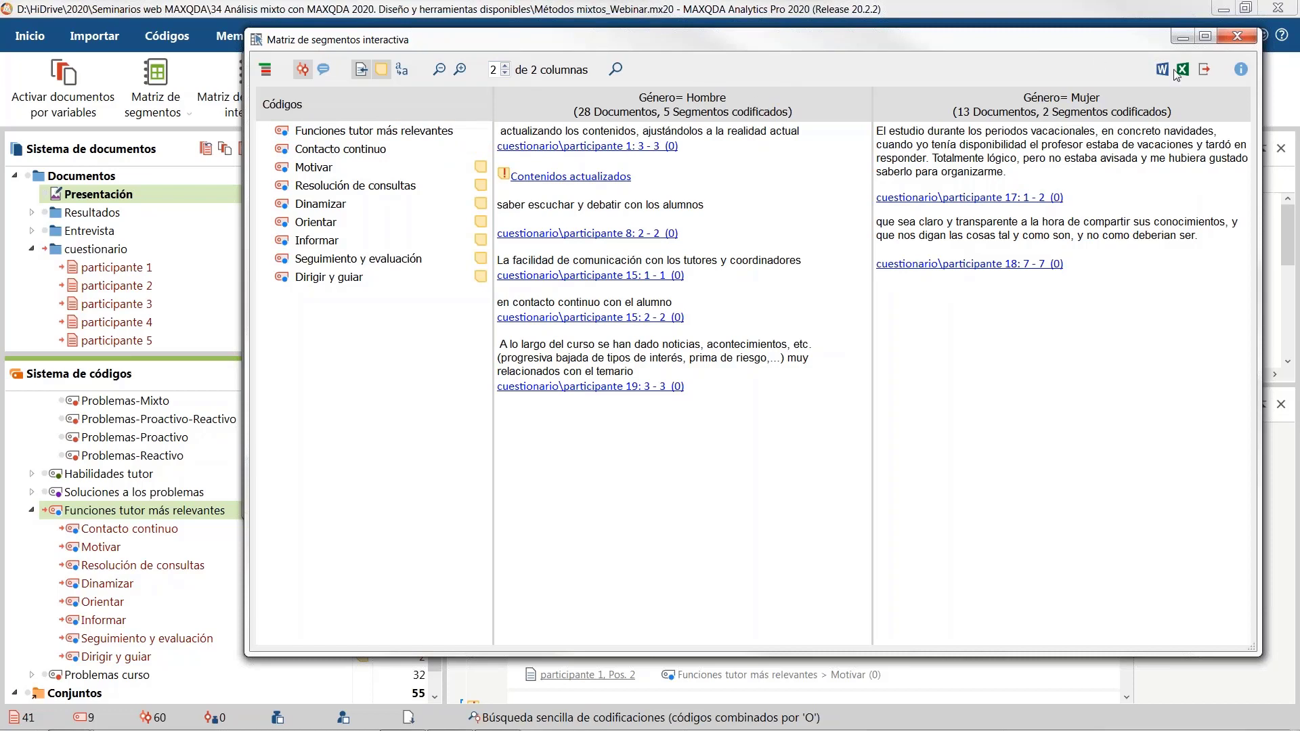
left_click(1238, 36)
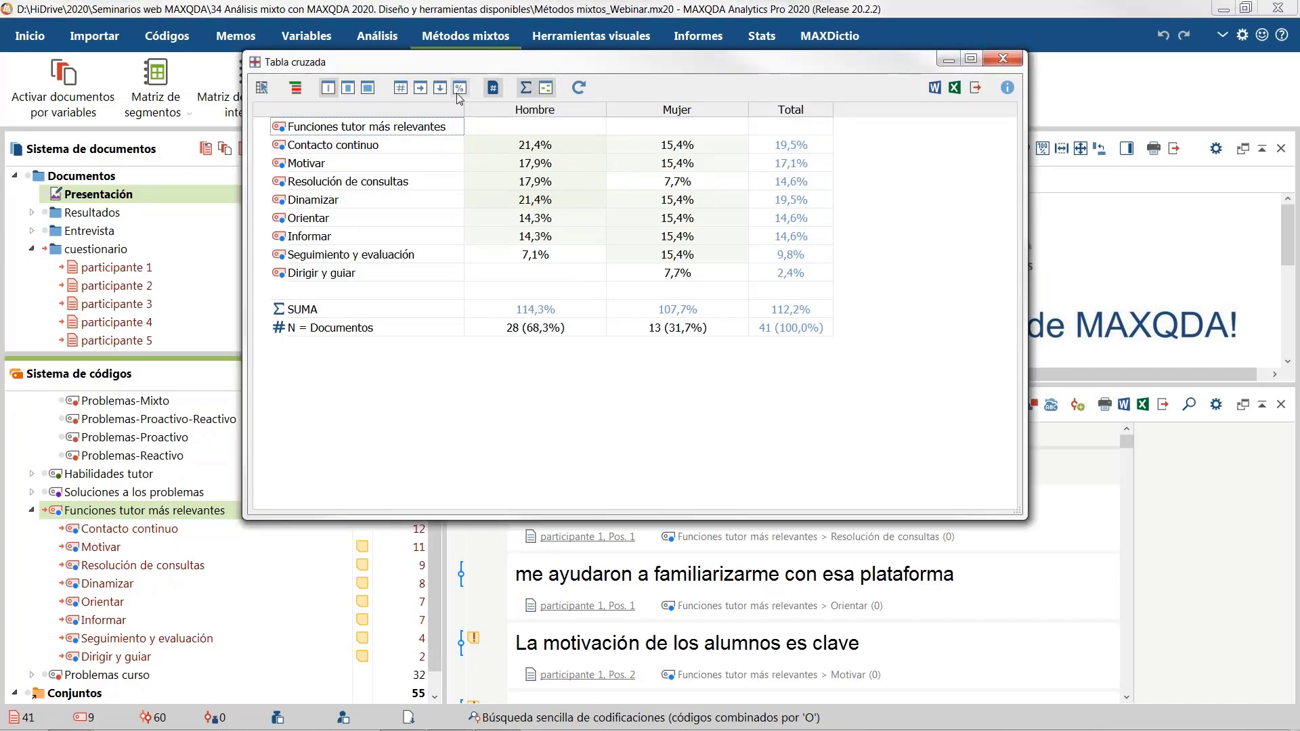
Step: Check the crosstab with per-document counting off and with totals hidden and shown, return to absolute frequencies, and close it
left_click(493, 87)
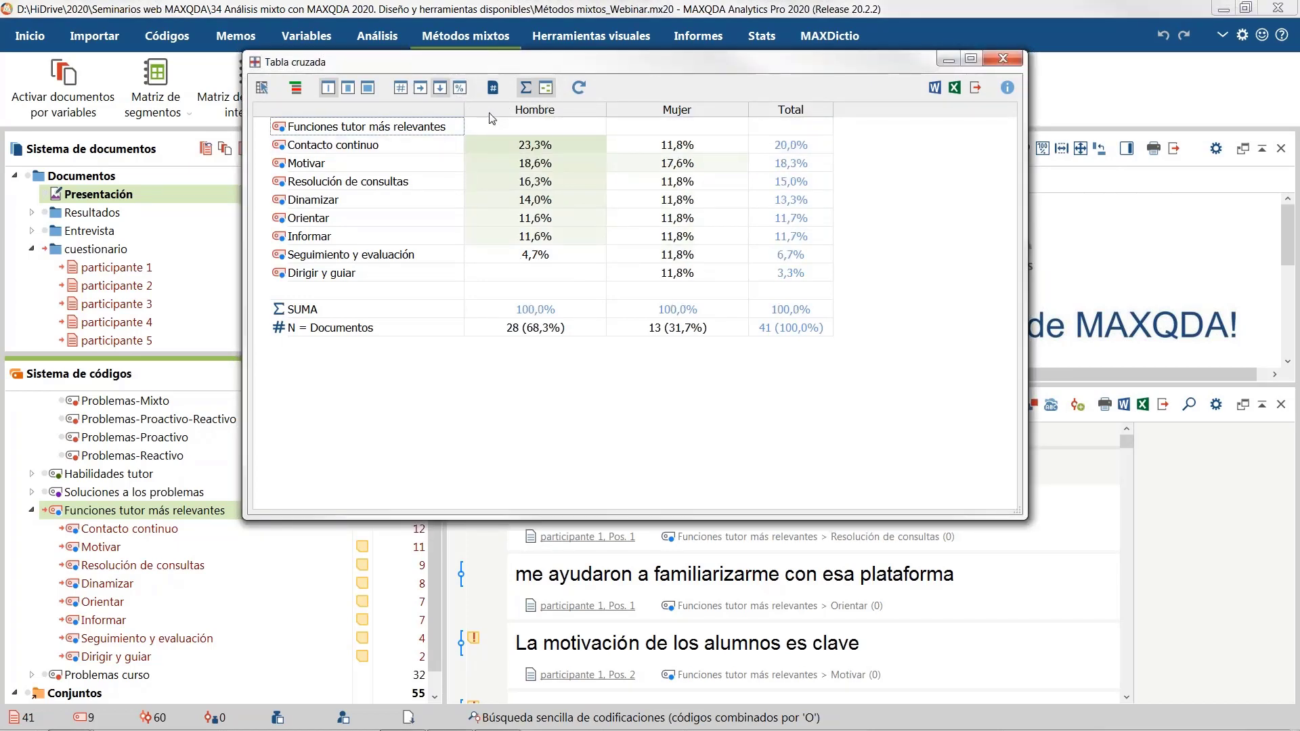
left_click(527, 88)
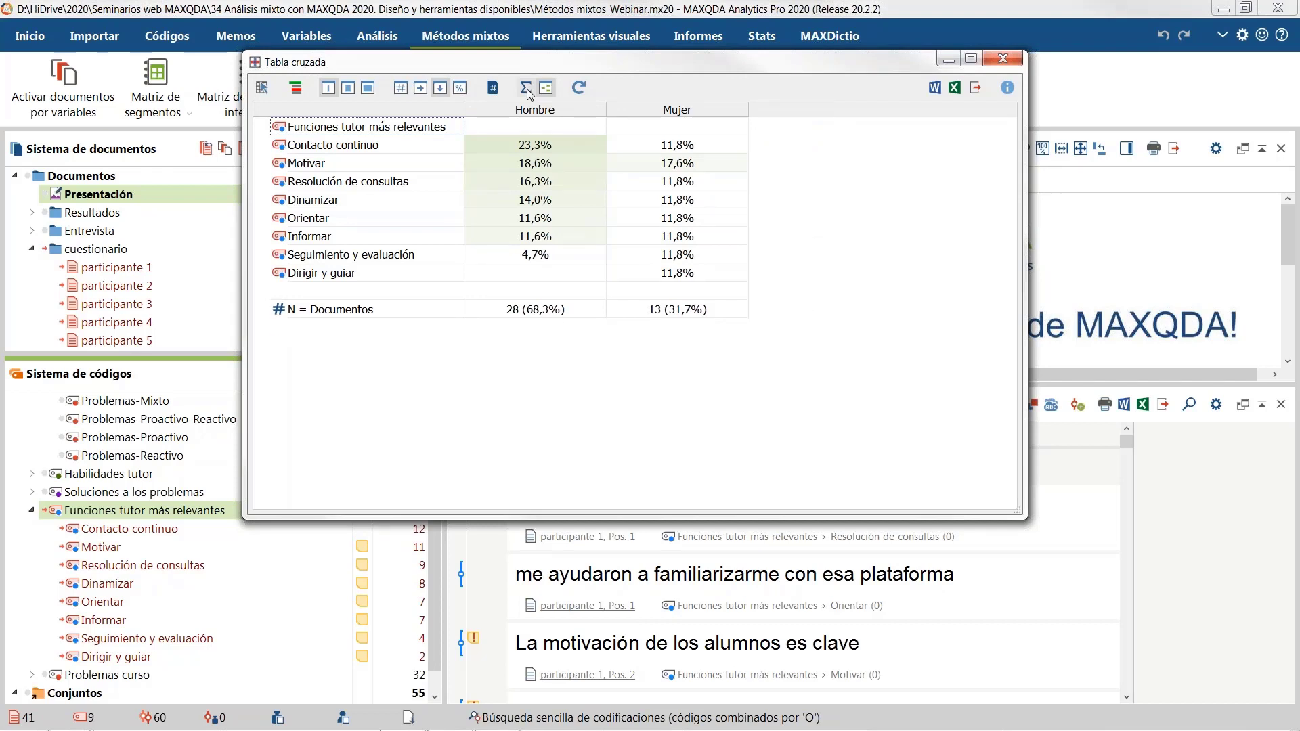
left_click(527, 88)
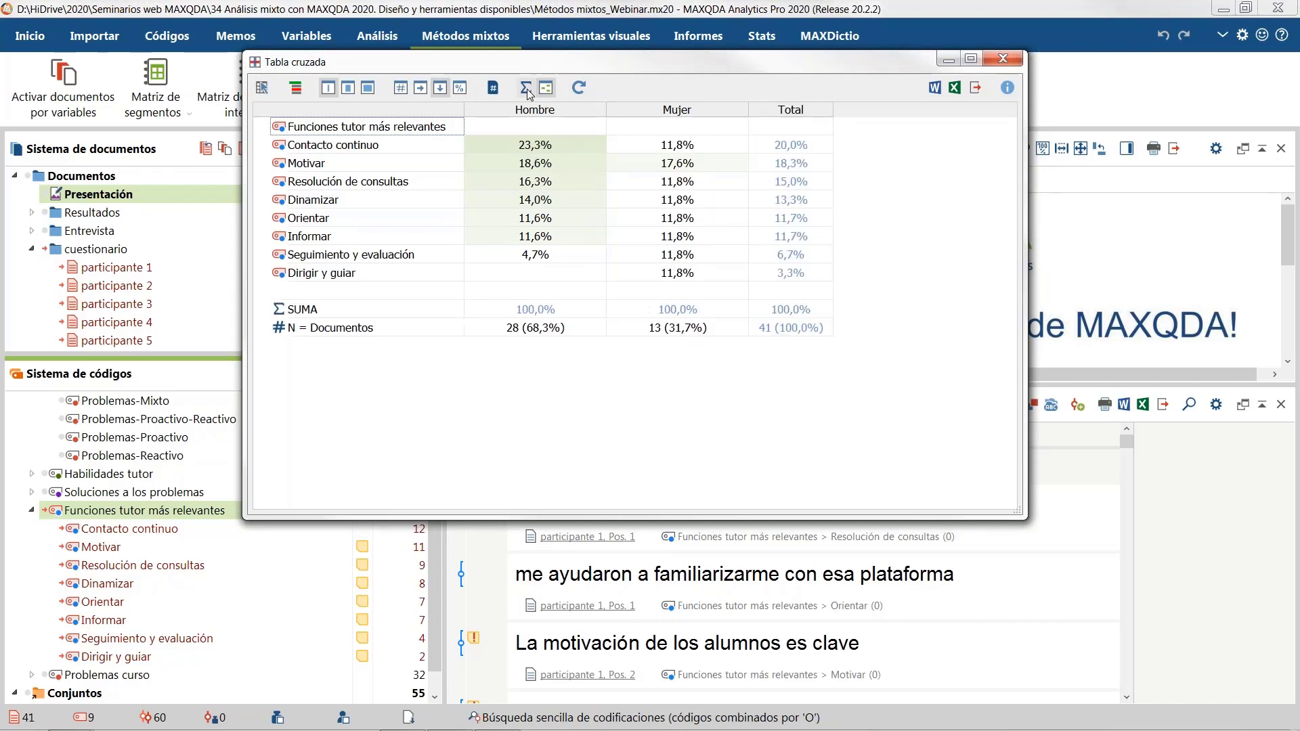
left_click(400, 88)
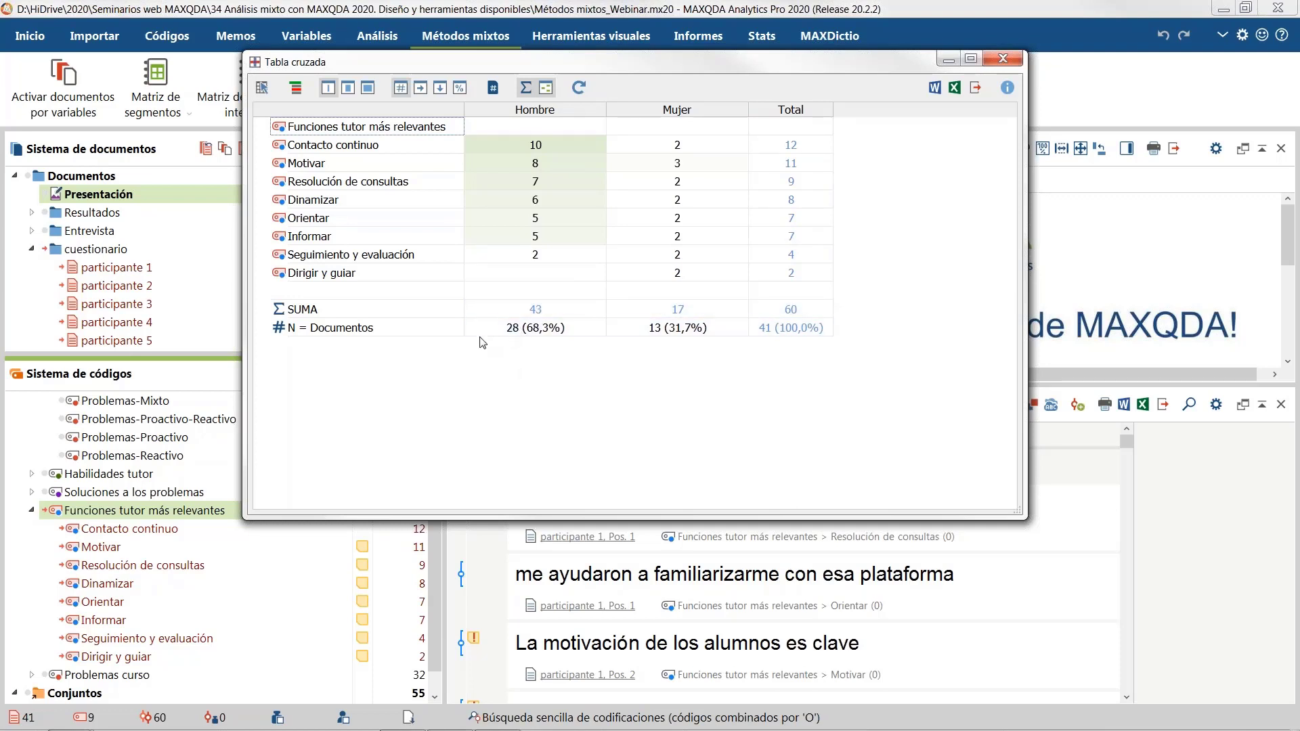
left_click(1002, 60)
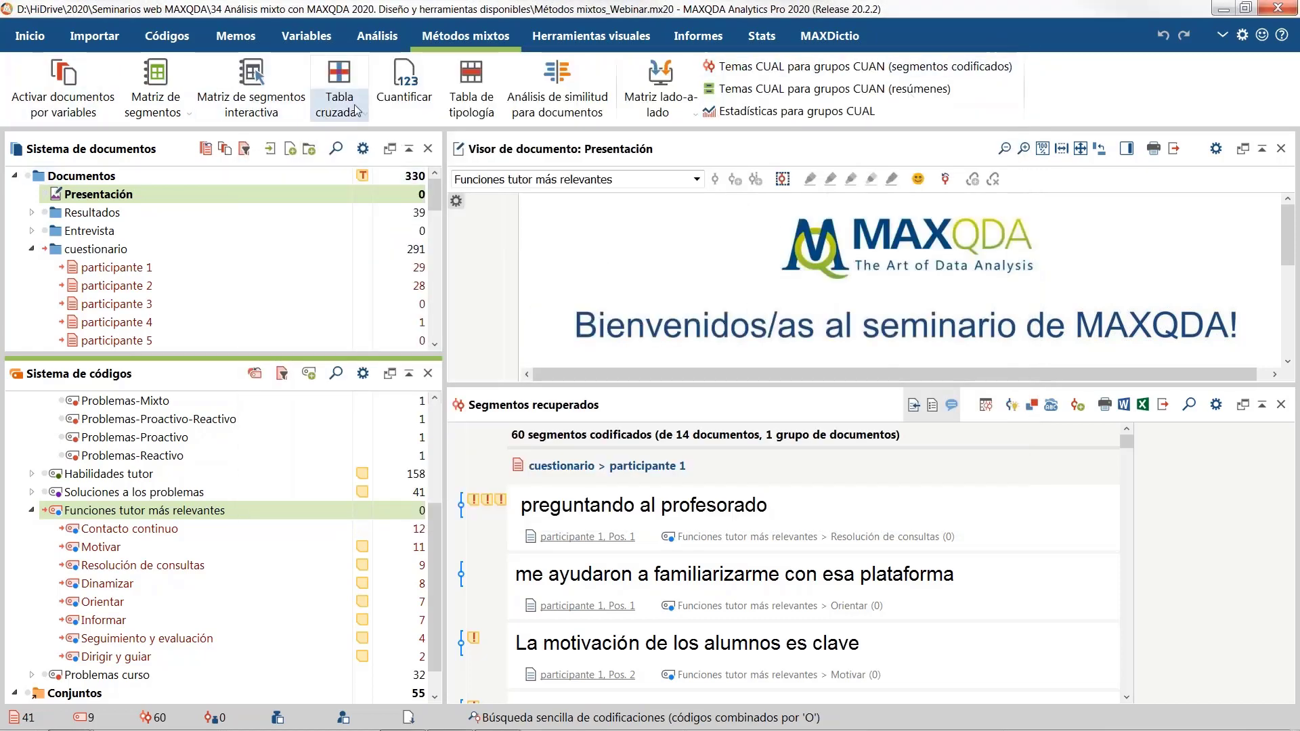
Step: Check the quantify-codes command for the activated codes, cancel it, and view the document variable conversion options of "Funciones tutor más relevantes"
left_click(407, 99)
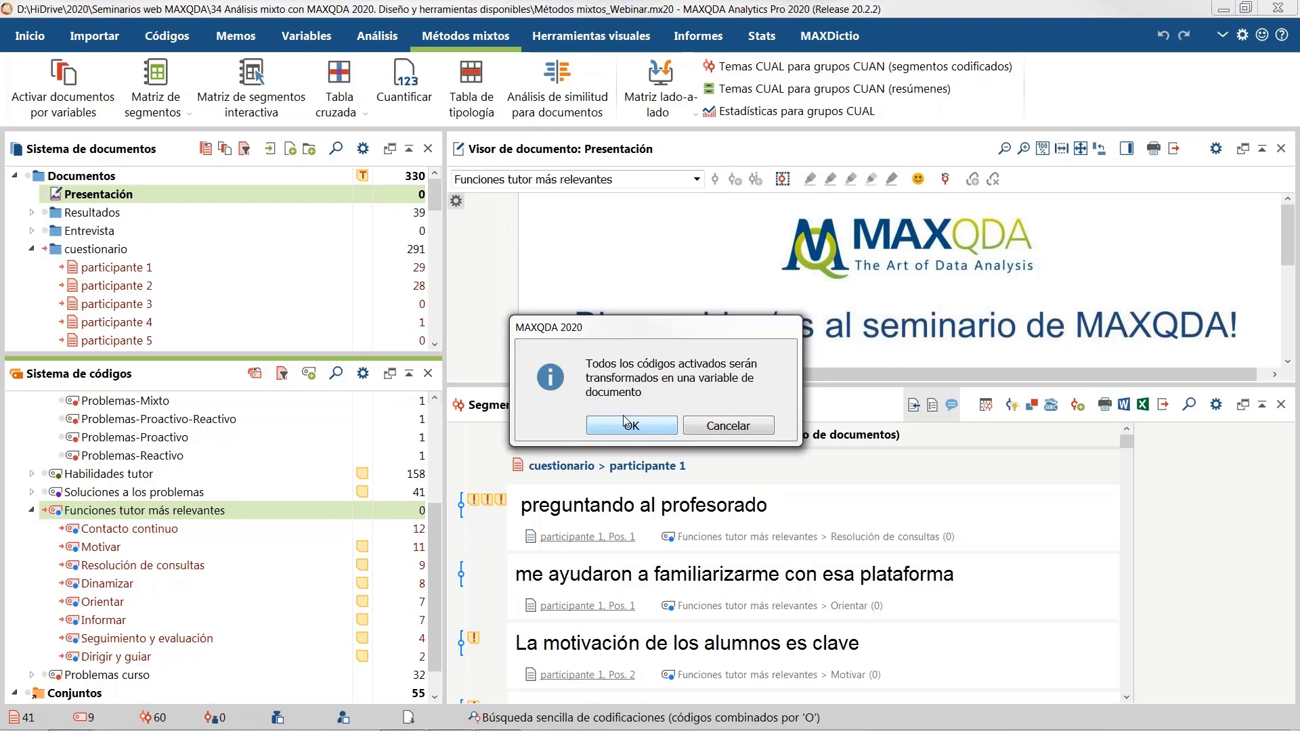
left_click(696, 427)
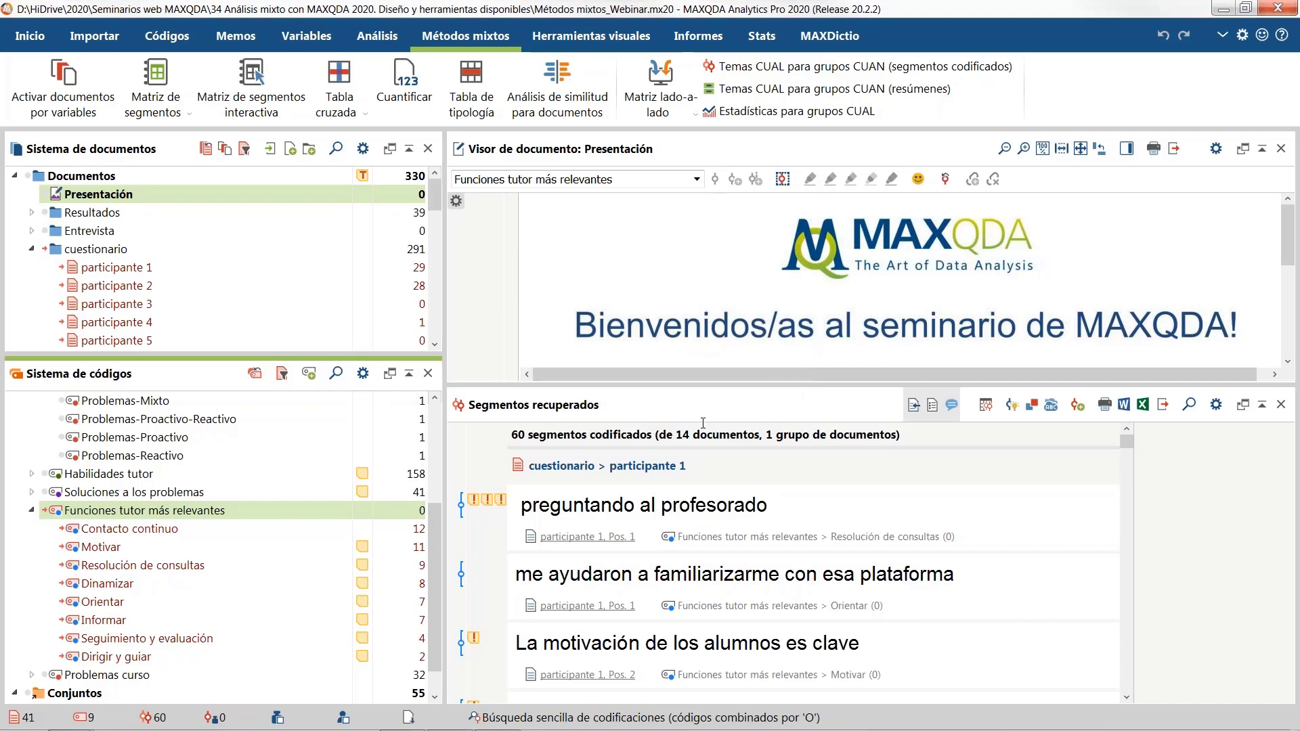
right_click(80, 519)
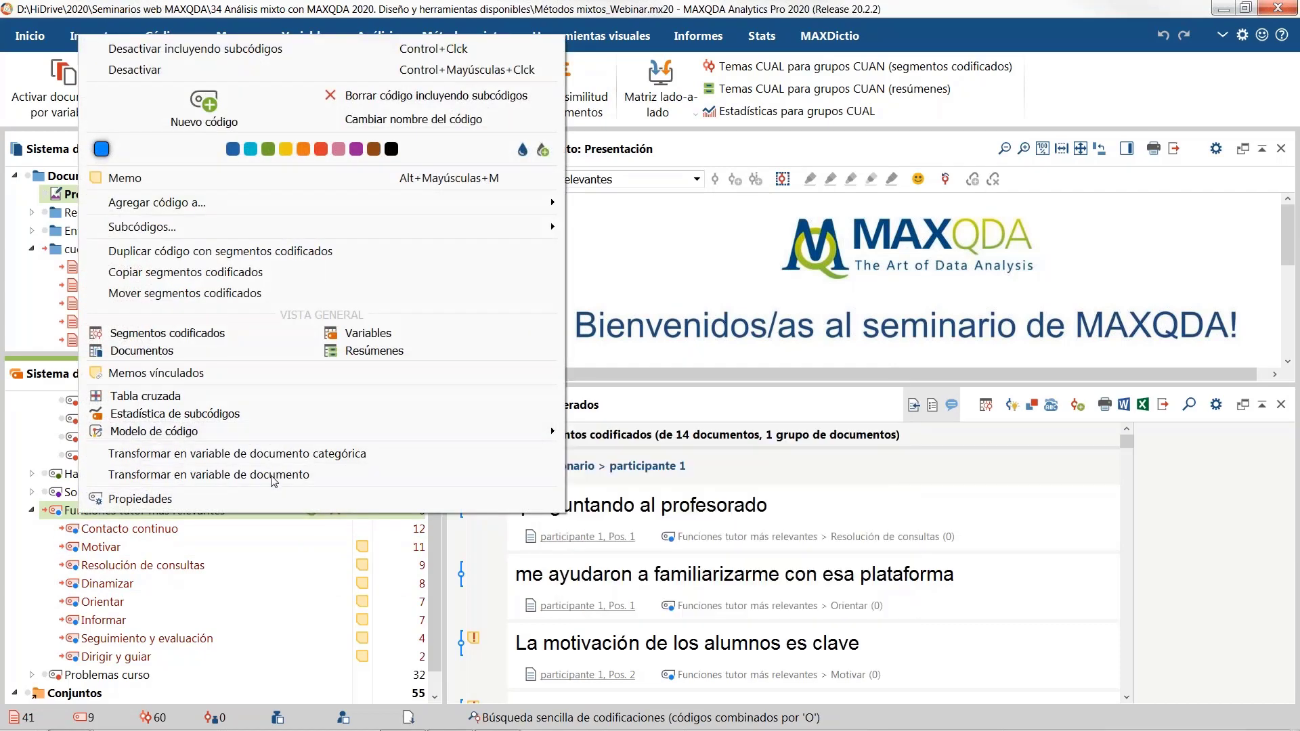
left_click(433, 640)
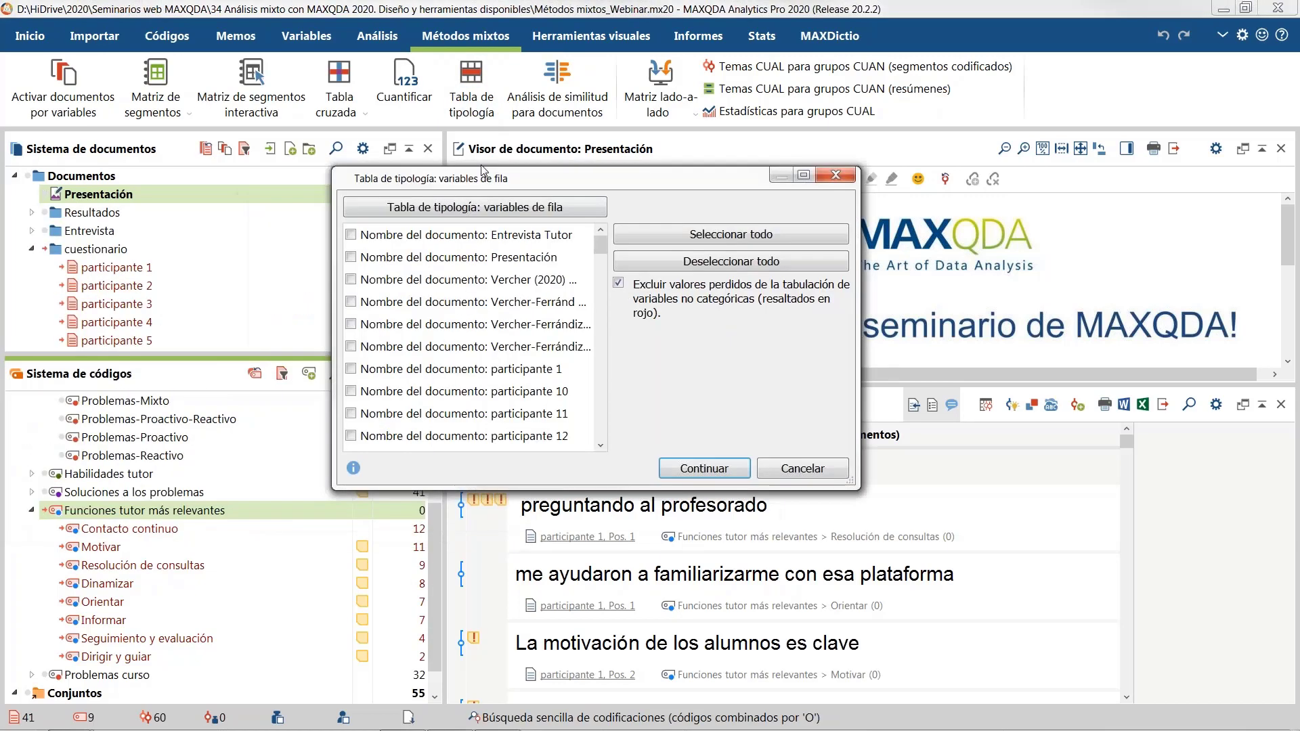
Step: Create a typology table with Género Hombre and Mujer as rows and Motivación Voluntario and Obligado/a as columns, for activated documents only
left_click_drag(611, 224, 632, 313)
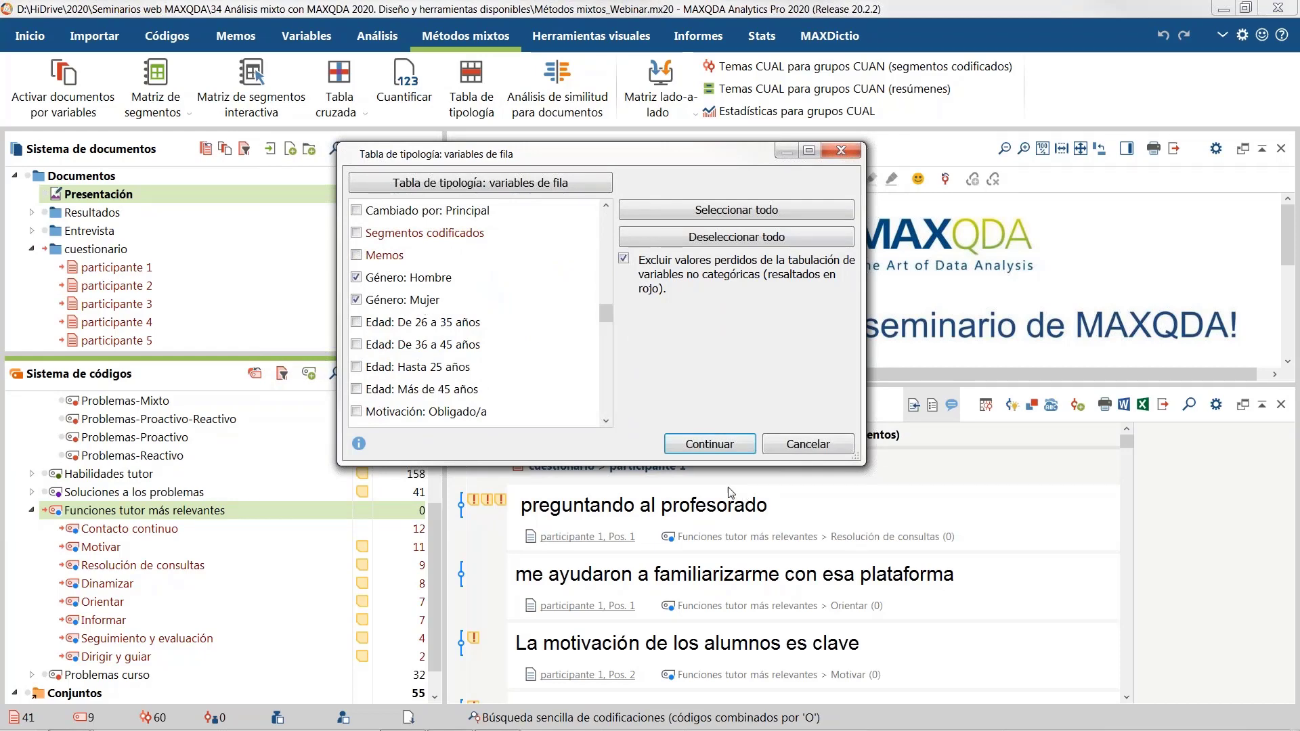
left_click(747, 450)
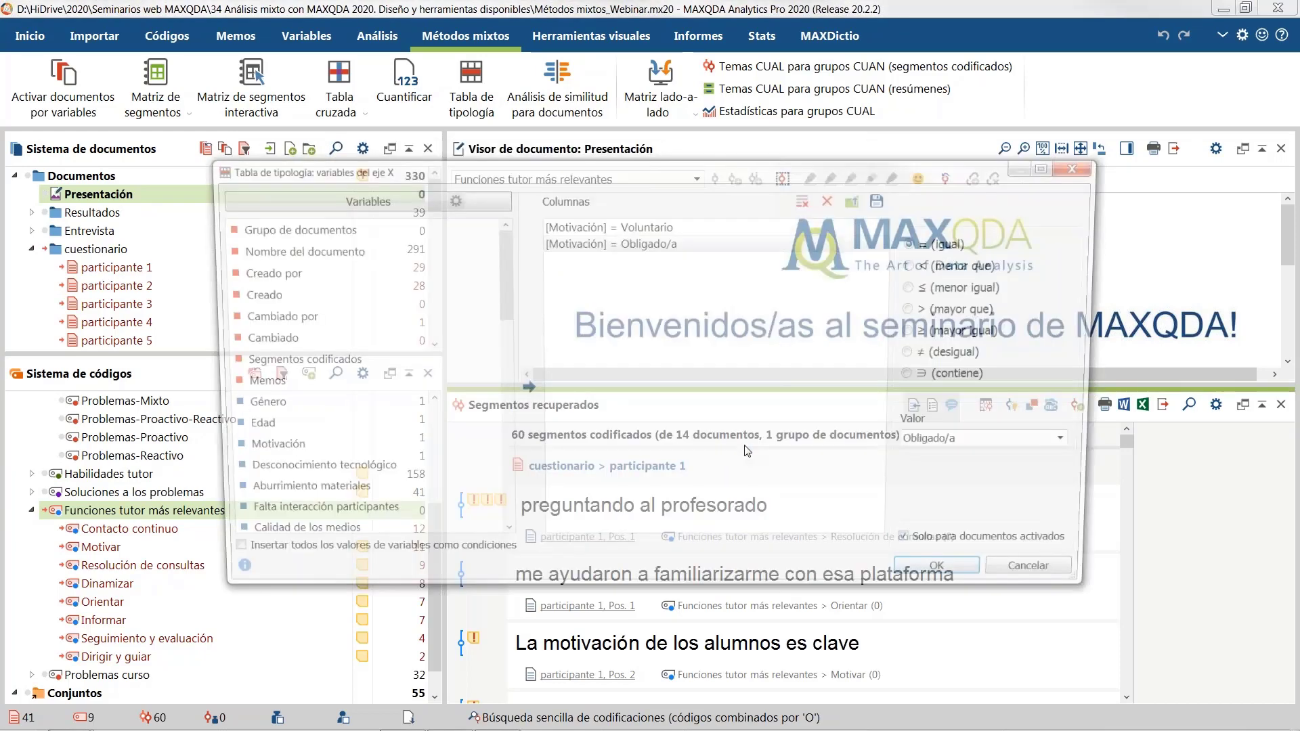
left_click(668, 240)
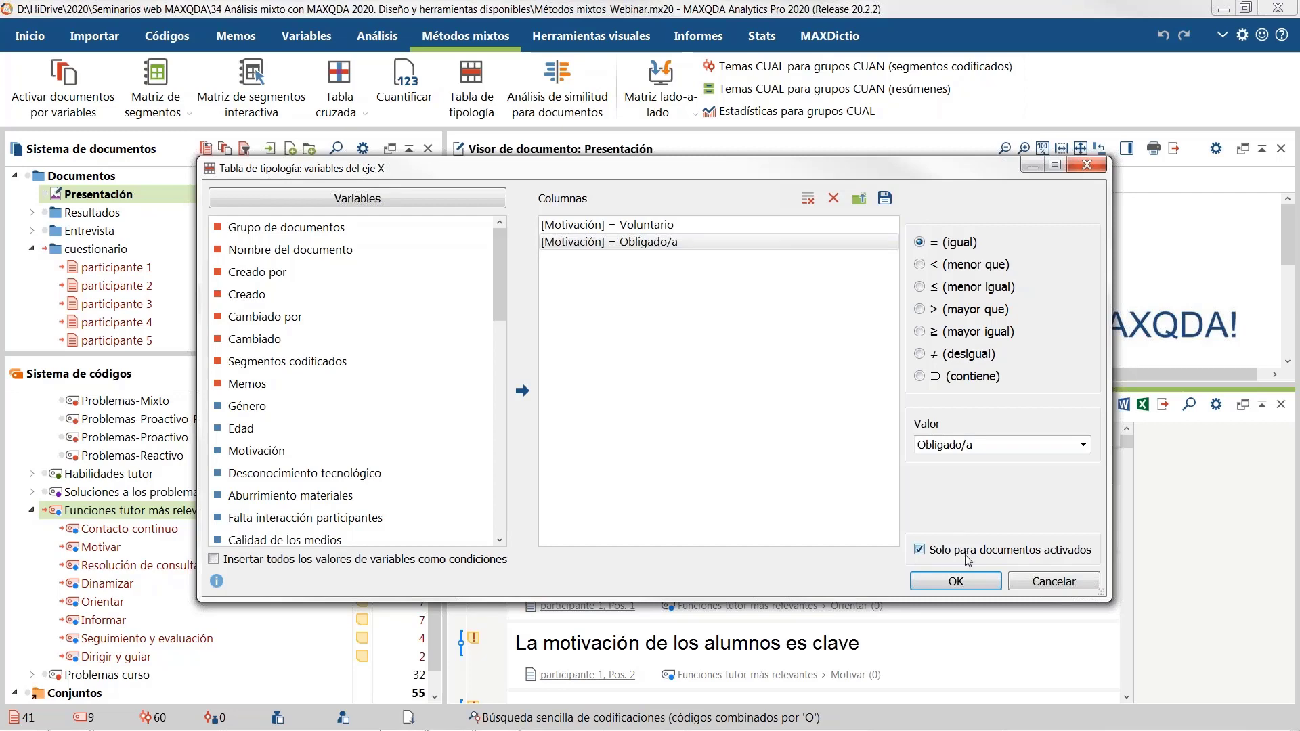
left_click(959, 582)
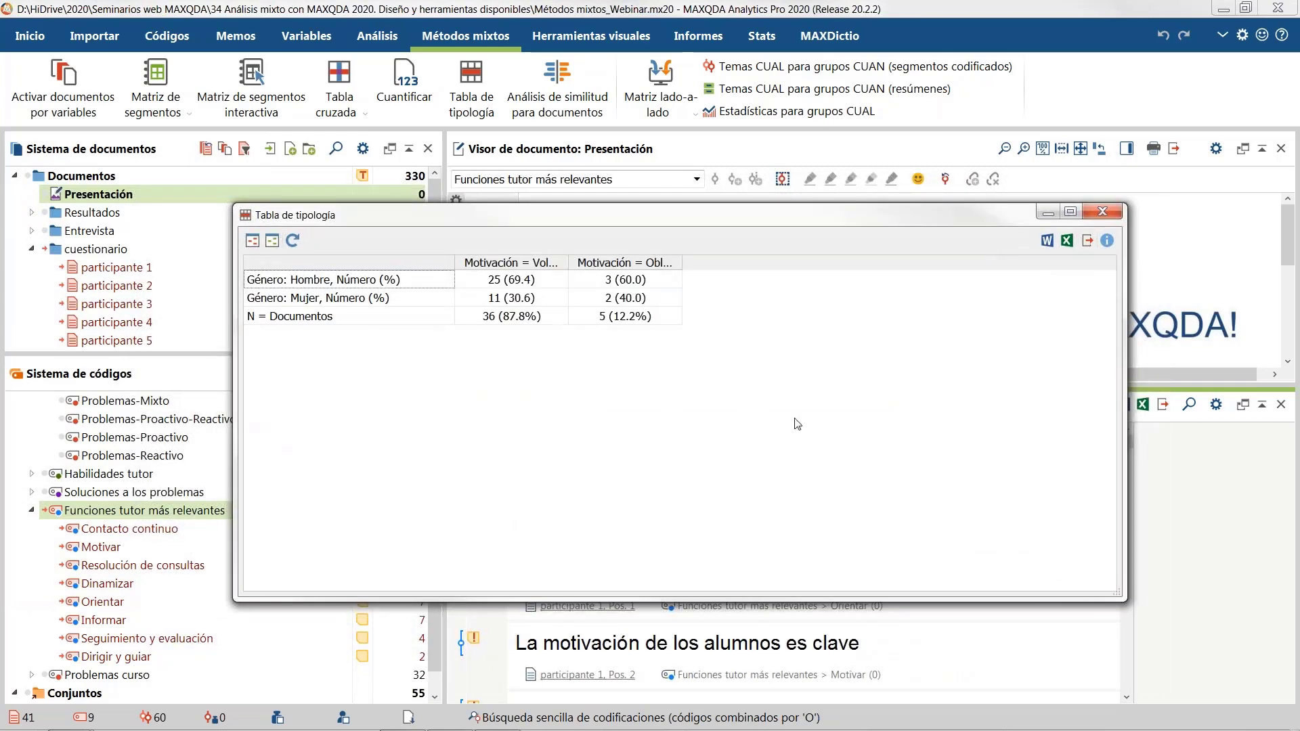
Step: Highlight each row's highest and lowest values in the typology table, widen both Motivación columns to show full headings, and close it
left_click(254, 242)
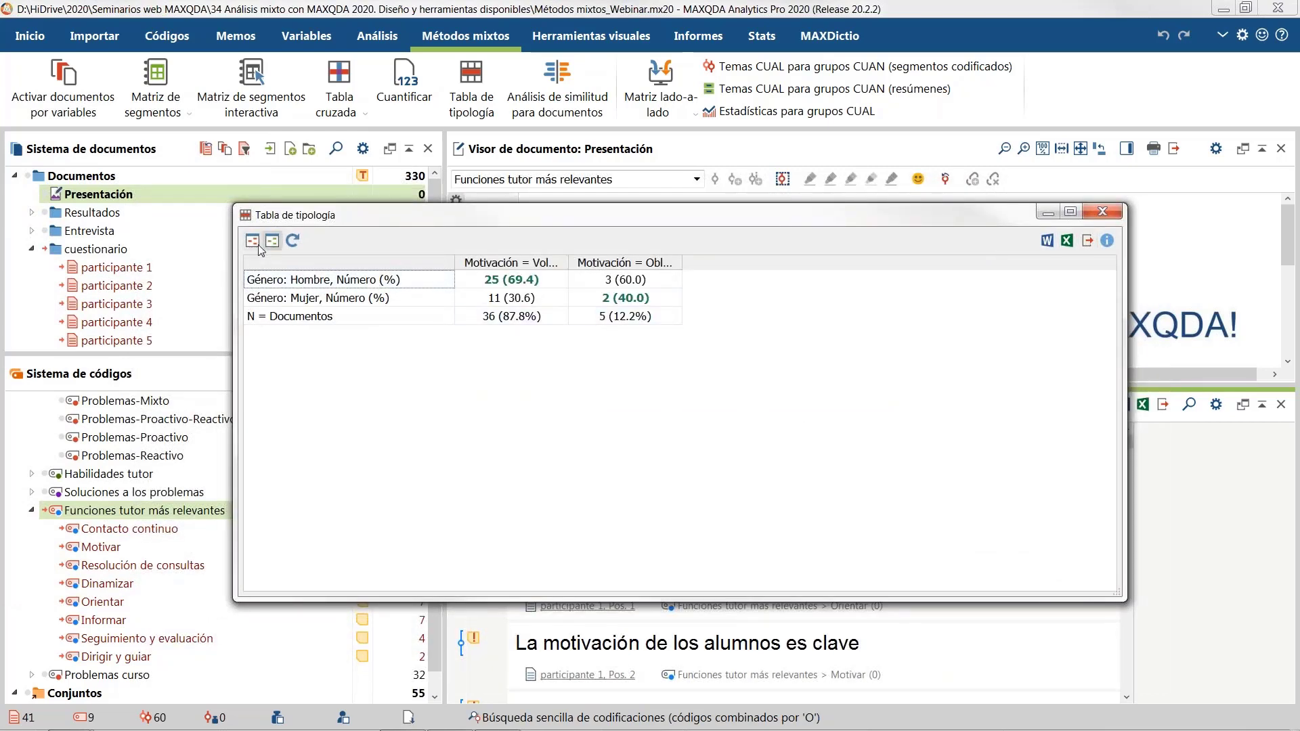
left_click(256, 242)
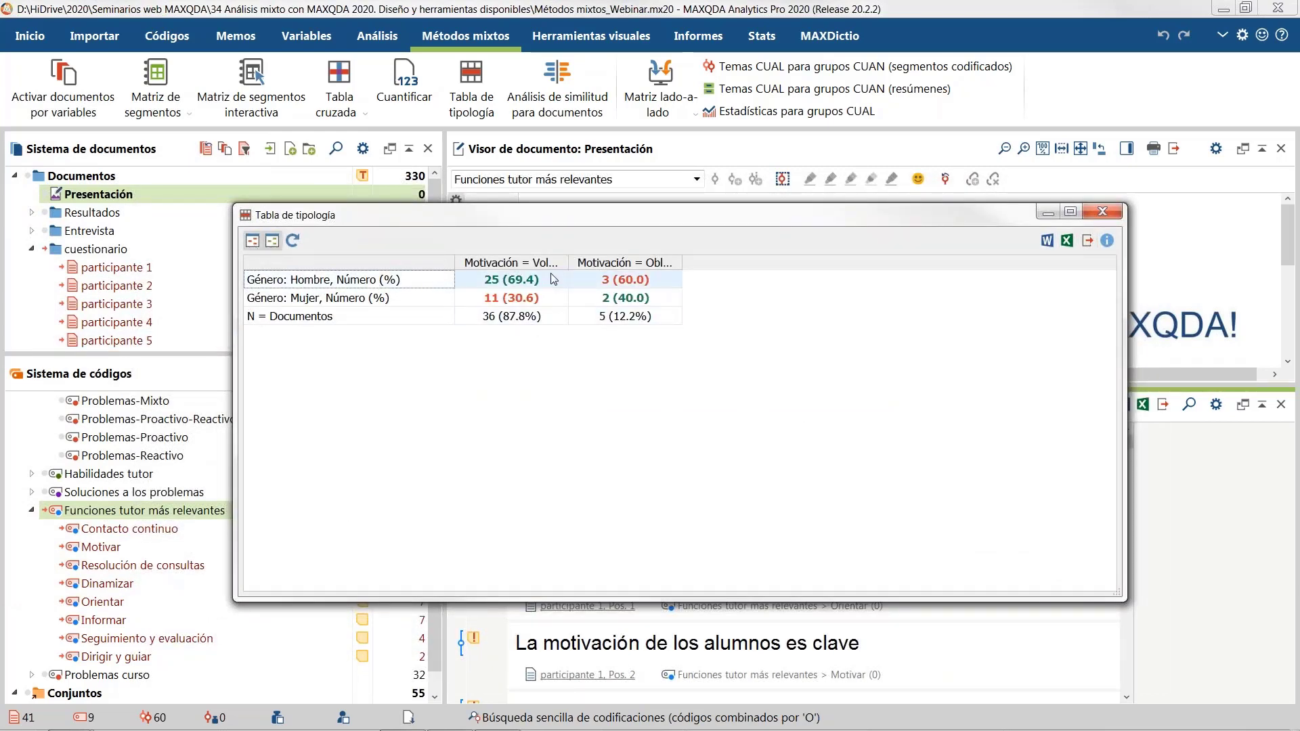
left_click_drag(567, 263, 652, 264)
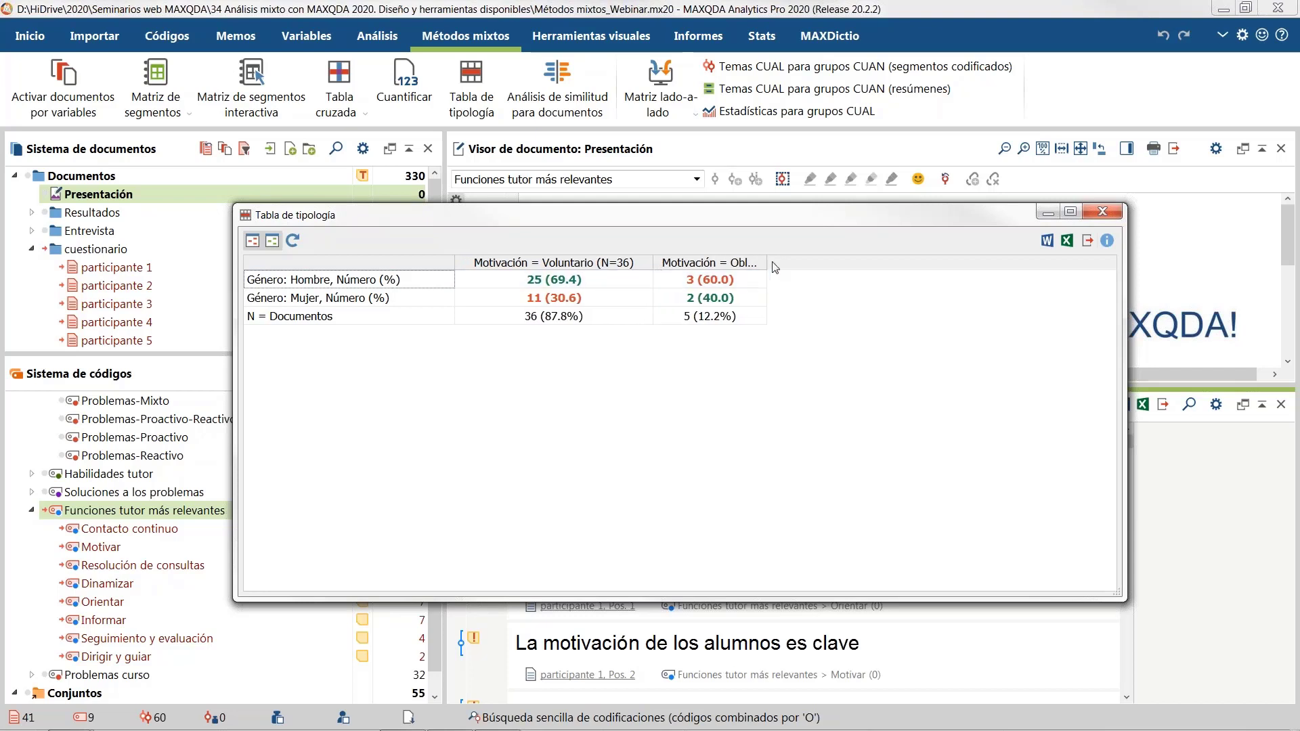
left_click_drag(767, 263, 879, 263)
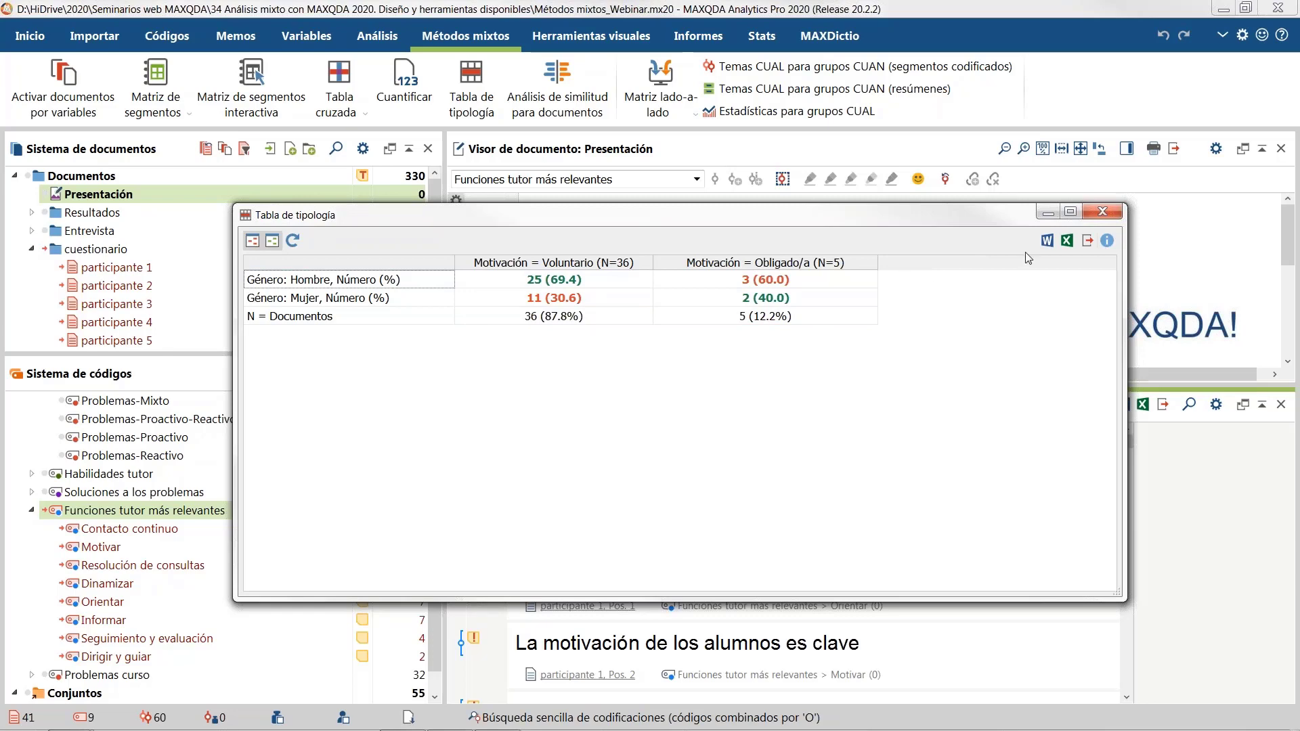
left_click(1101, 213)
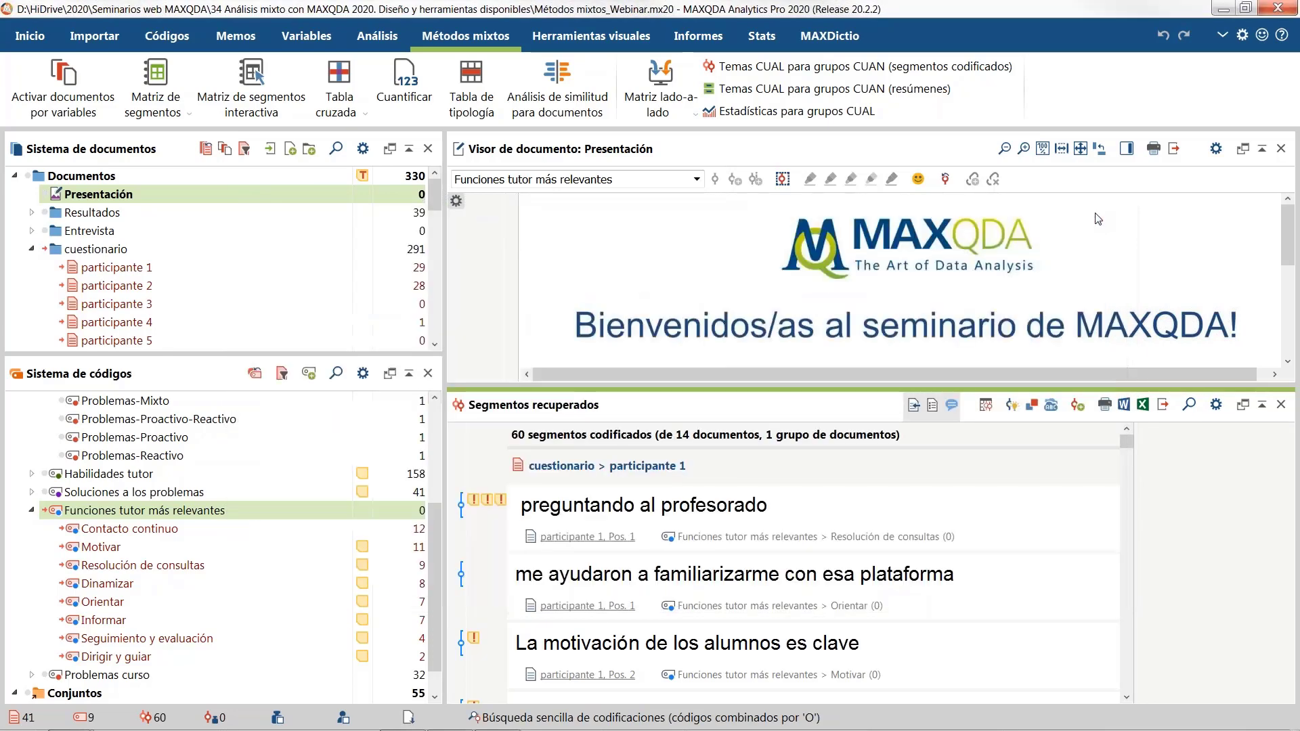
Step: Create a document similarity matrix from the activated codes by code existence with the Emparejado simple measure, for activated documents only
left_click(576, 116)
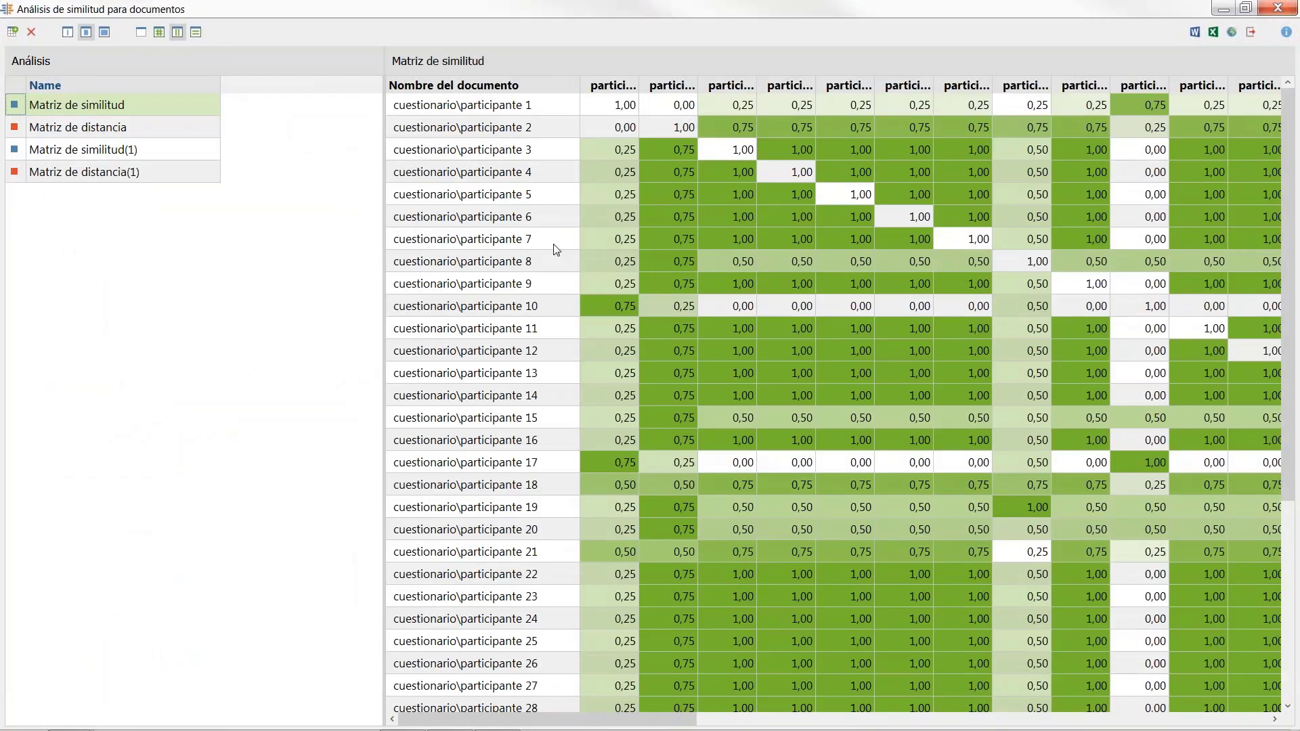
left_click(13, 34)
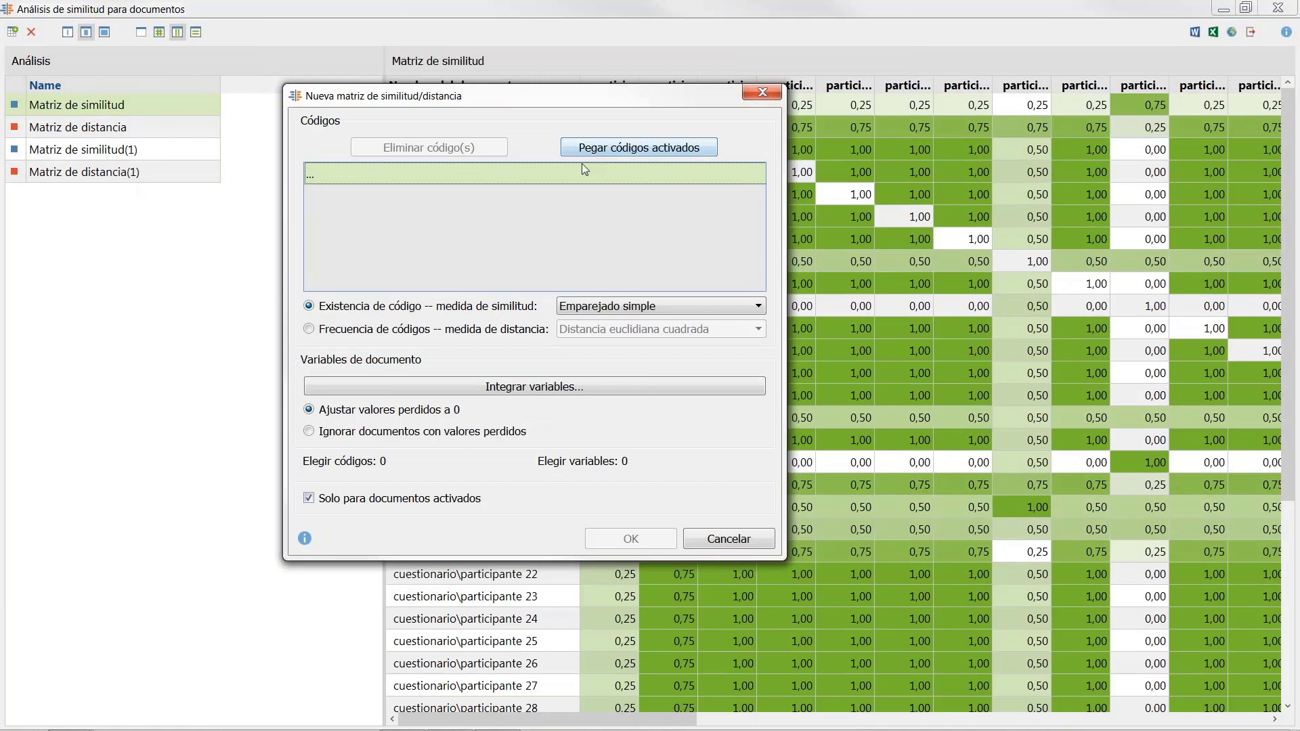
left_click(608, 150)
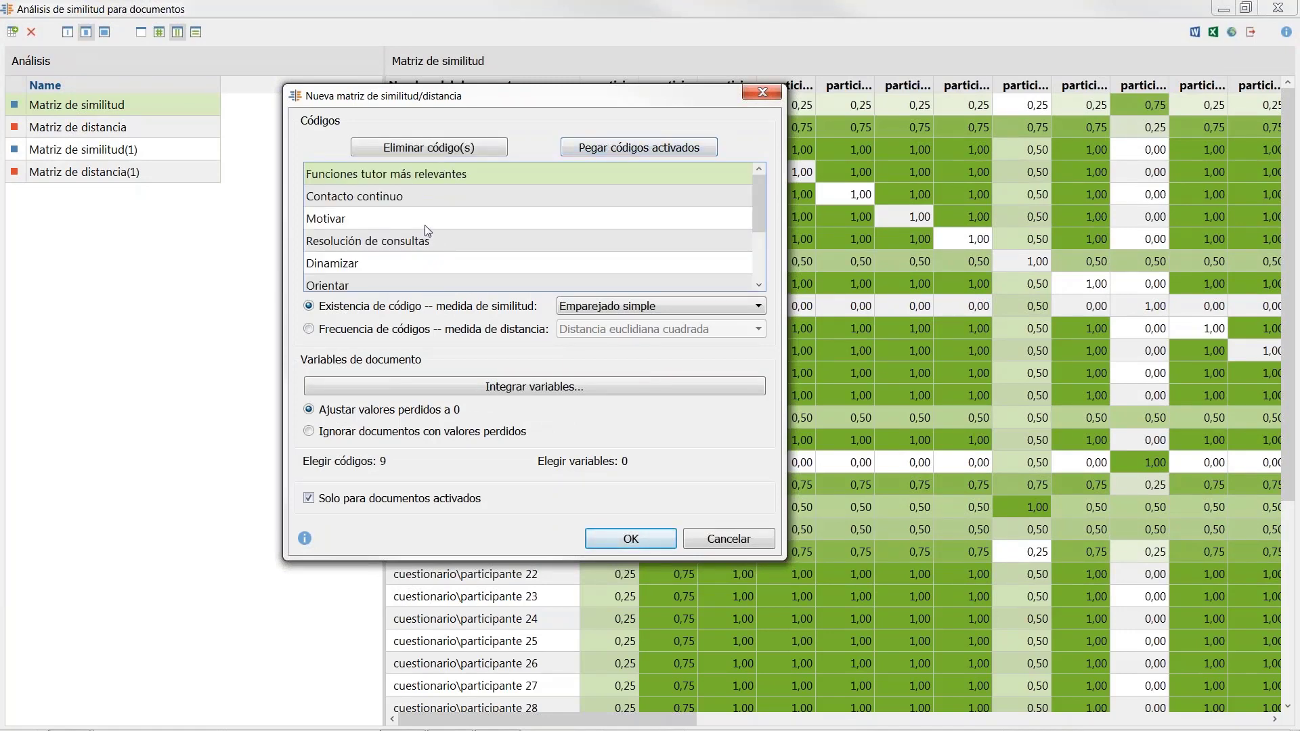
mouse_move(756, 189)
left_mouse_down()
mouse_move(756, 249)
mouse_move(757, 213)
left_mouse_up()
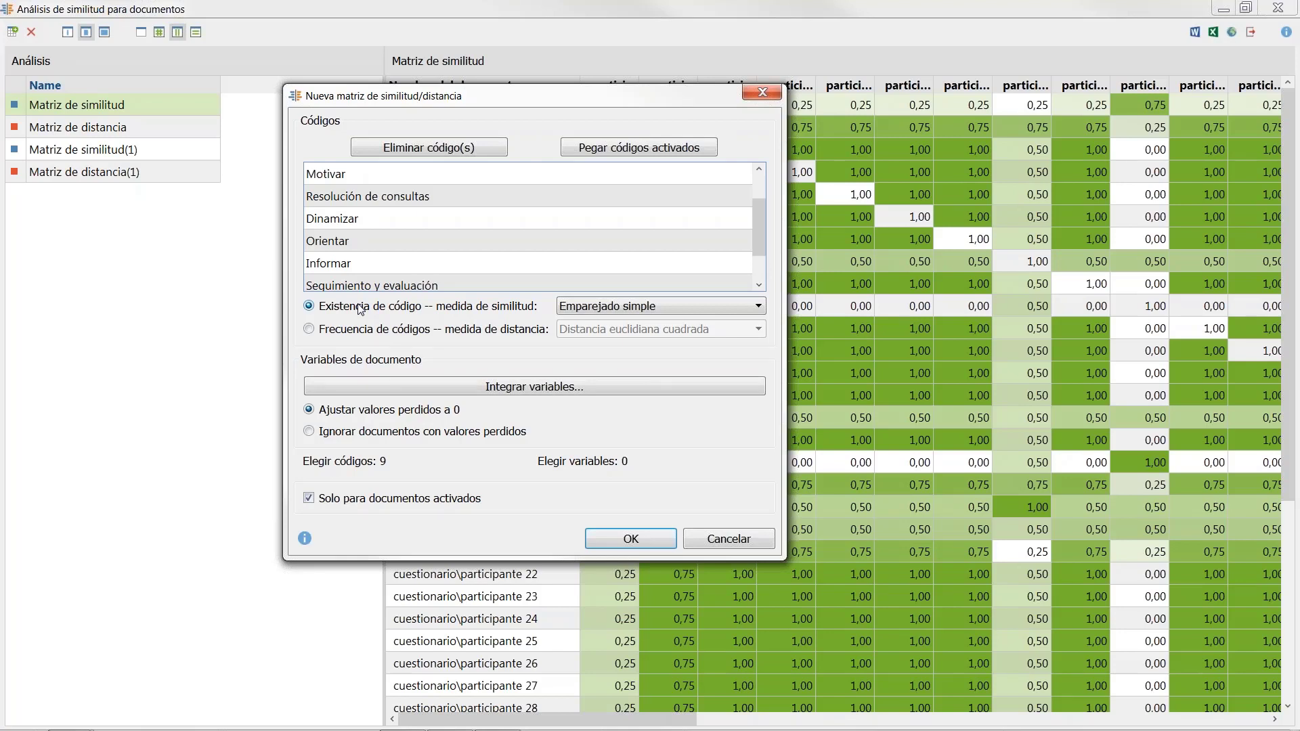
left_click(701, 305)
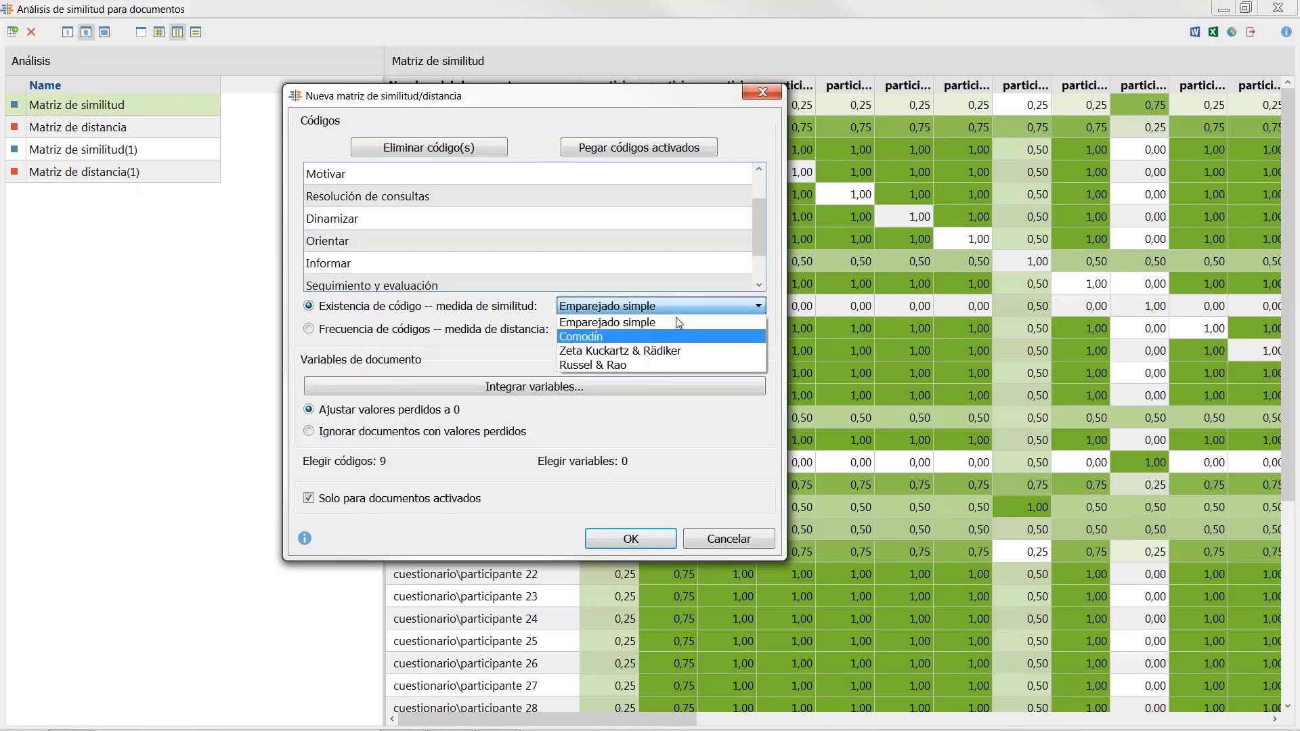
left_click(678, 318)
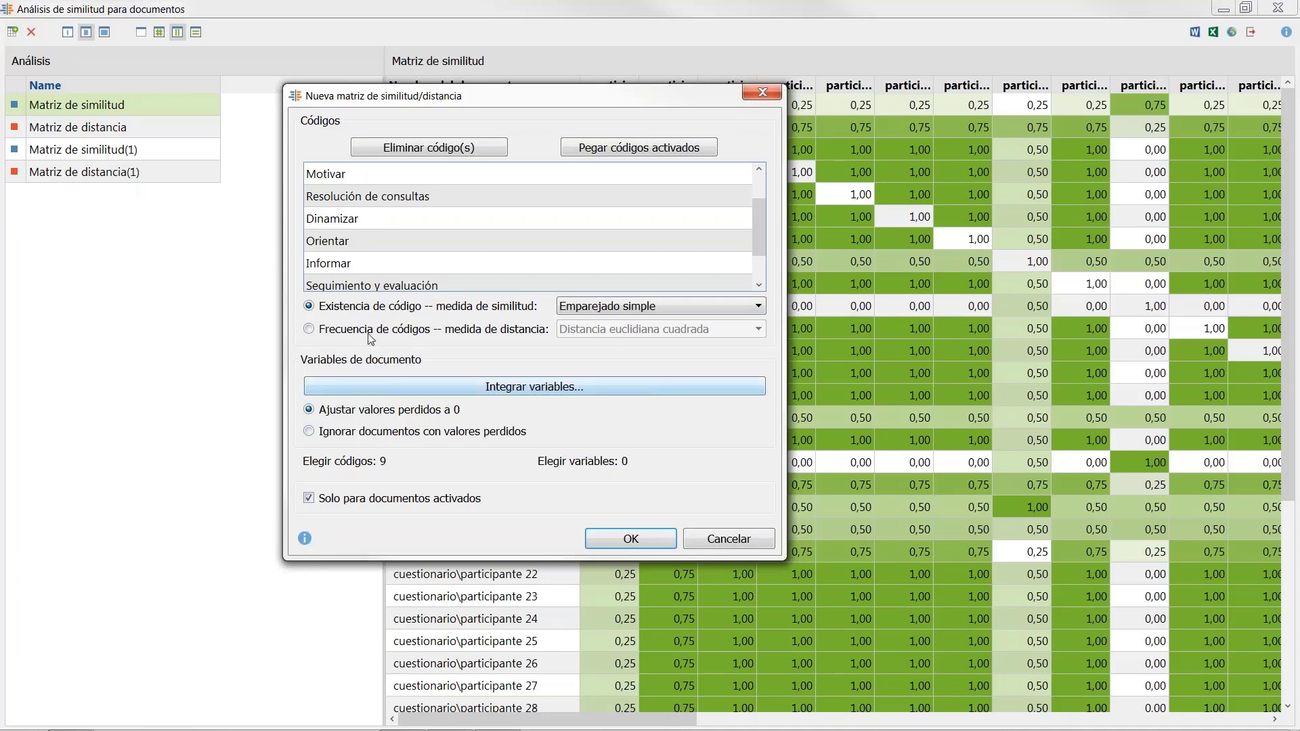
left_click(649, 542)
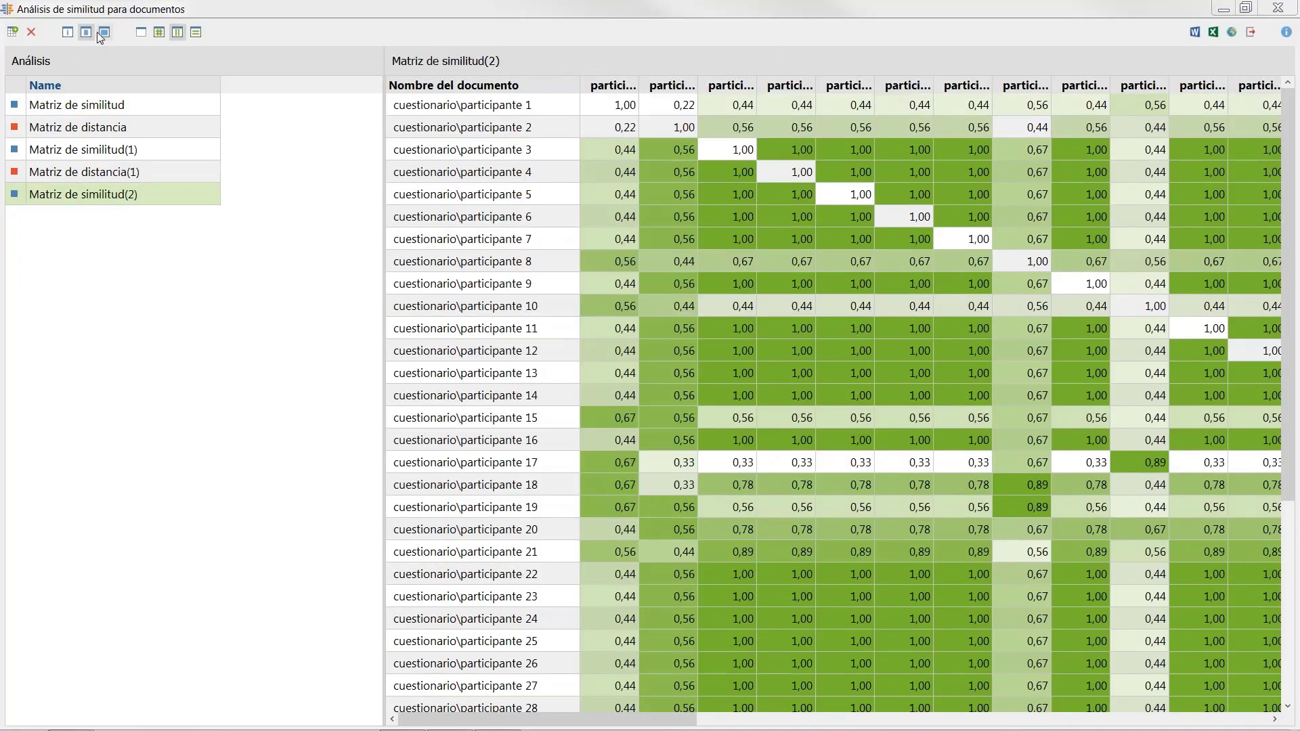
Step: Widen the similarity matrix columns, narrow the document name column, and widen the participante 1 column to show its full heading
left_click(105, 34)
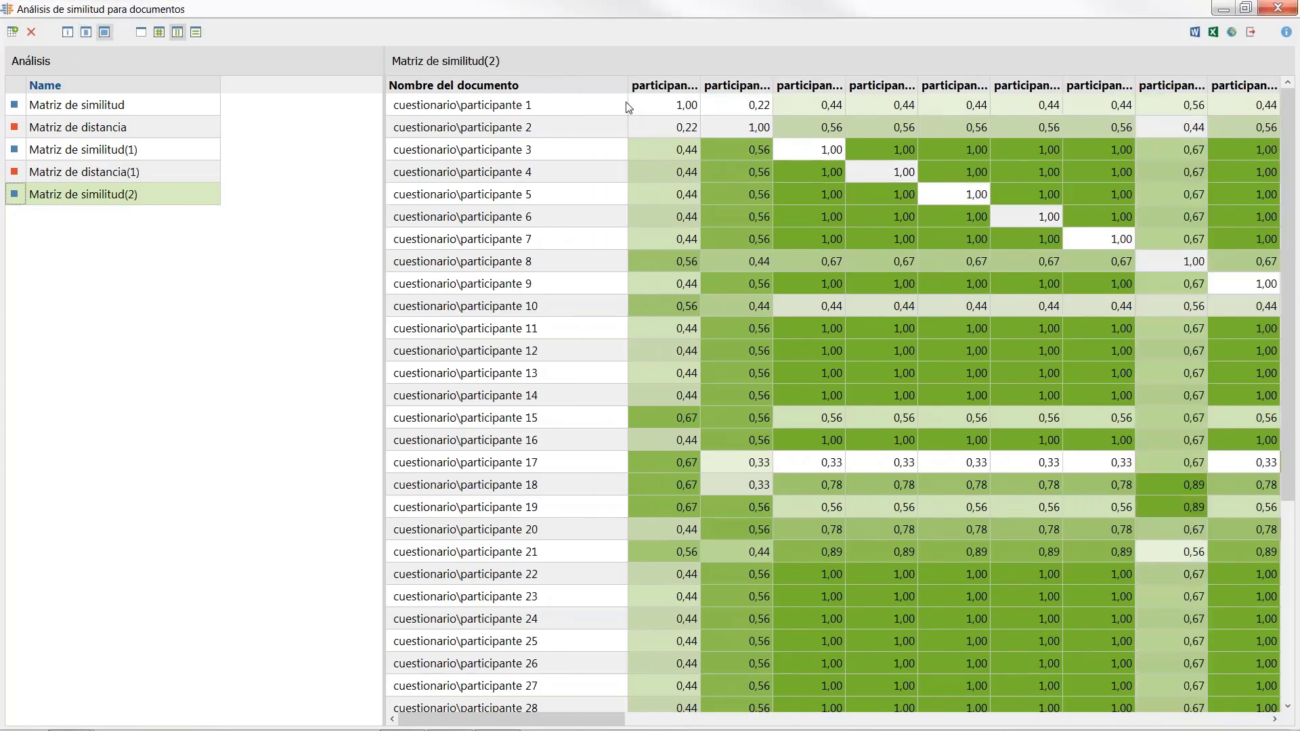
left_click_drag(623, 88, 557, 85)
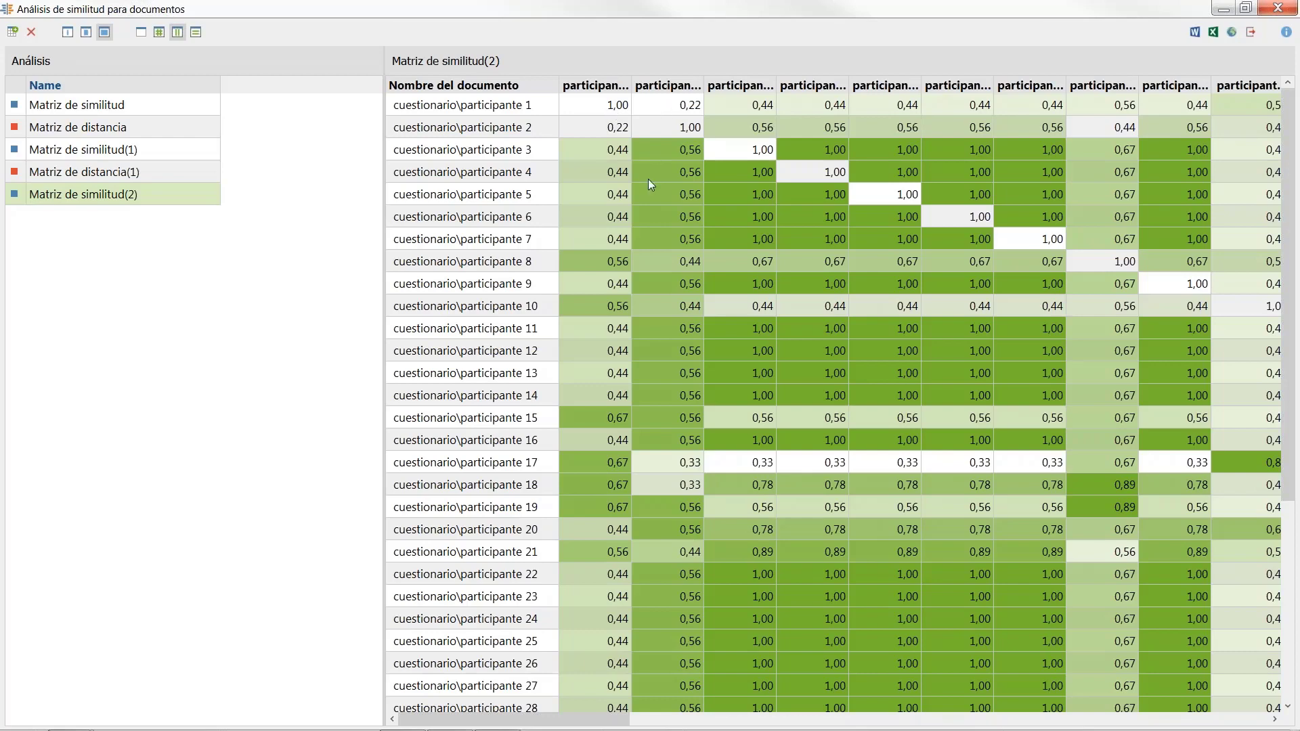
left_click(637, 85)
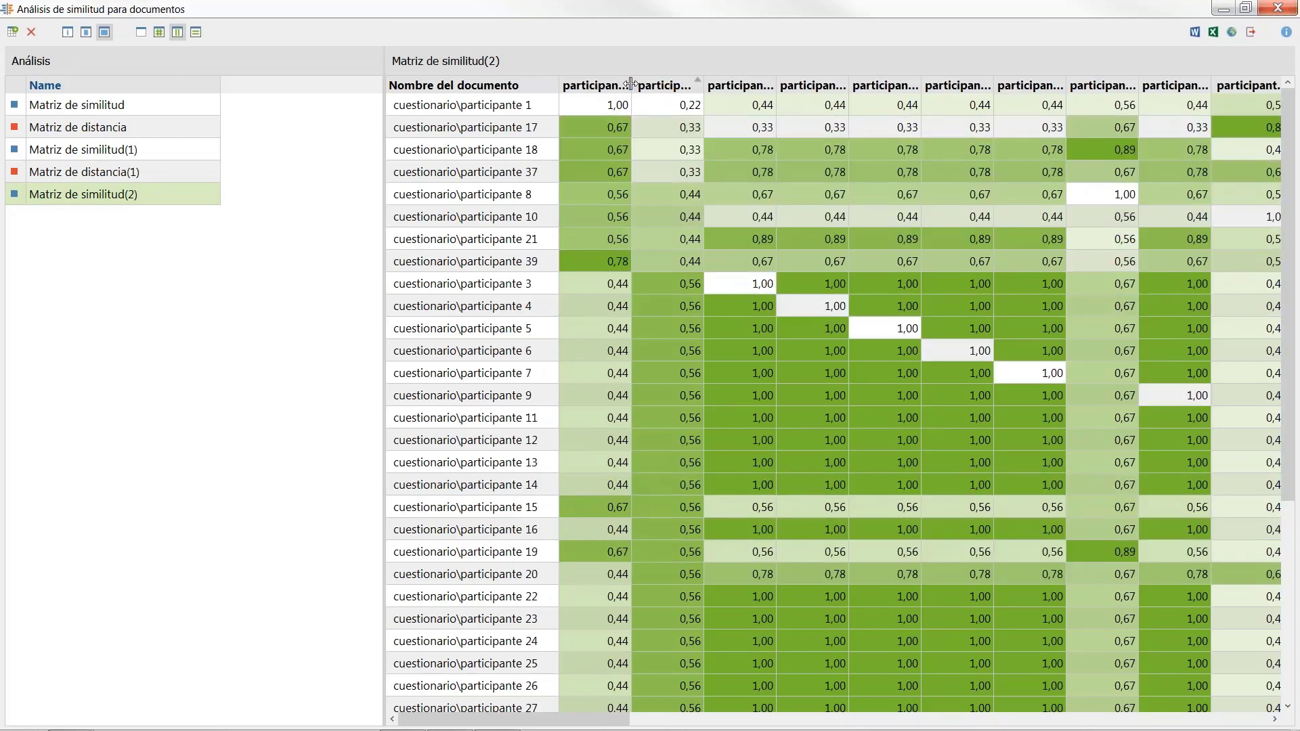
left_click_drag(633, 85, 692, 85)
scroll(605, 397, "down", 1)
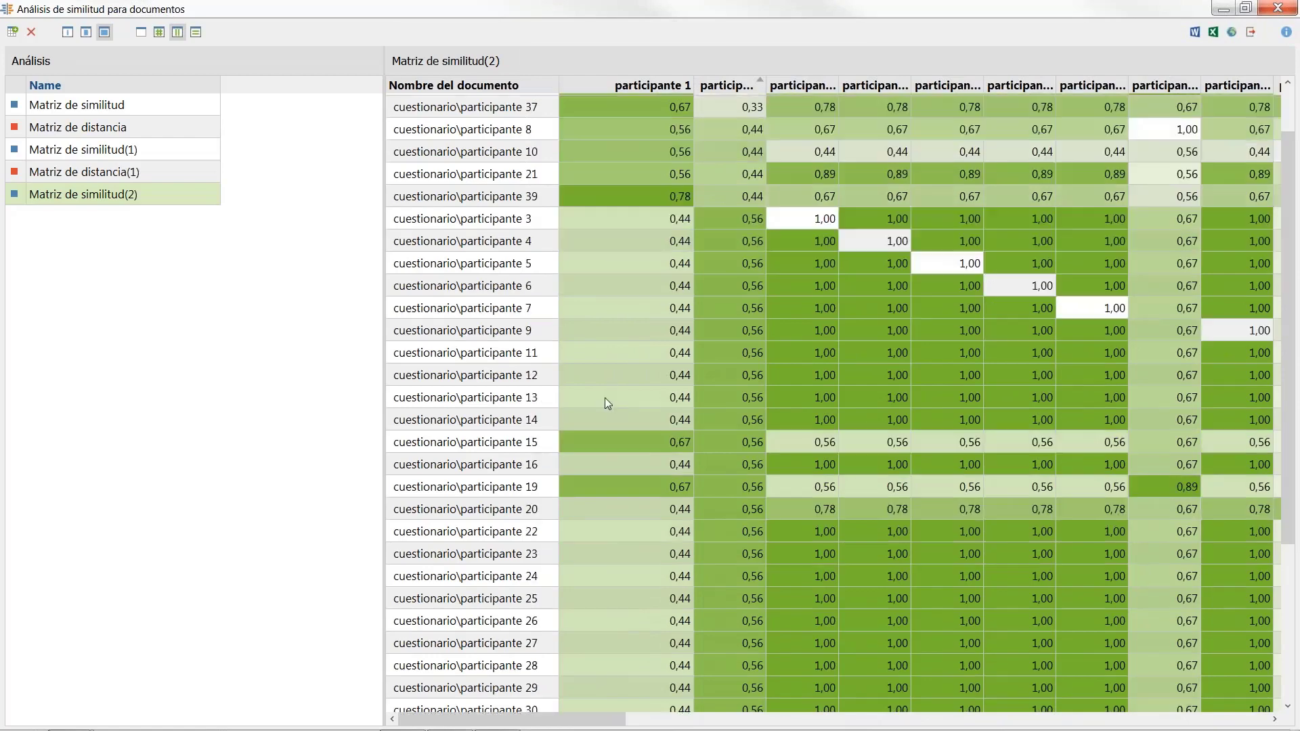
scroll(617, 292, "up", 1)
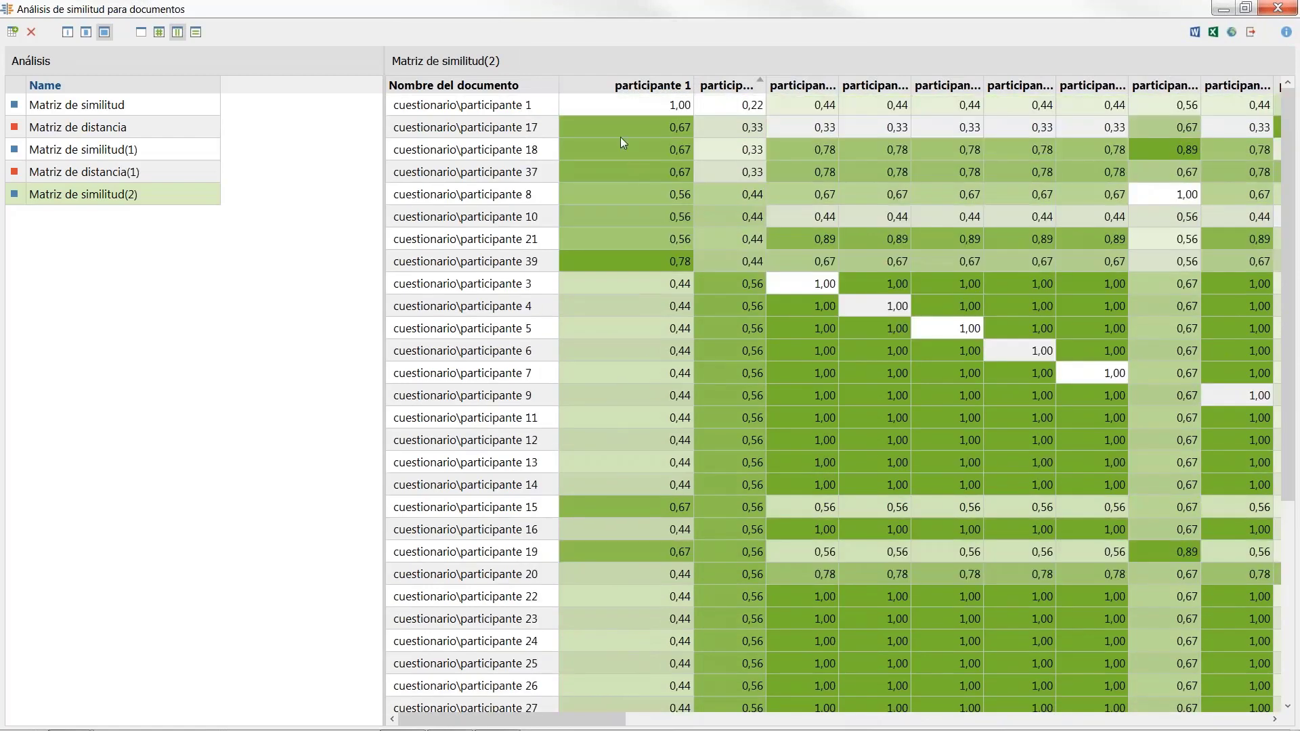
Step: Sort the similarity matrix by participante 1 in descending order and review how similar the other documents are
left_click(654, 88)
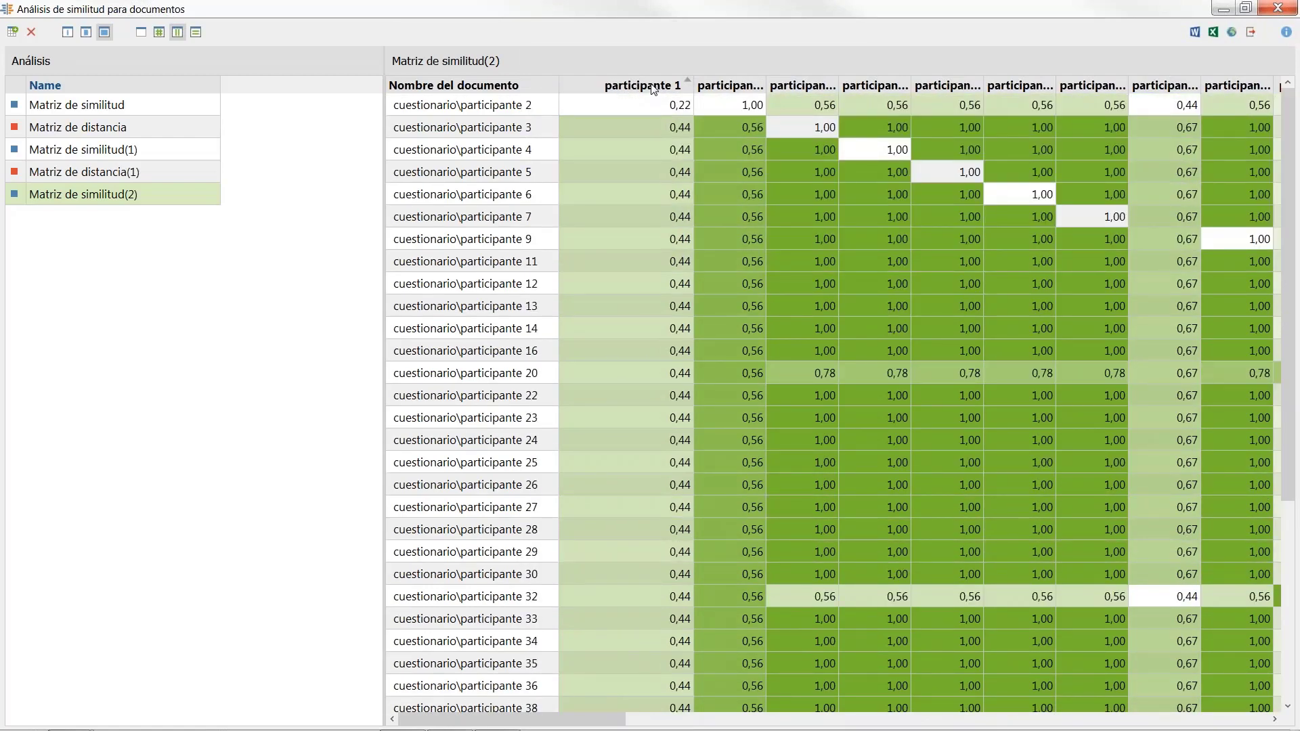
left_click(654, 88)
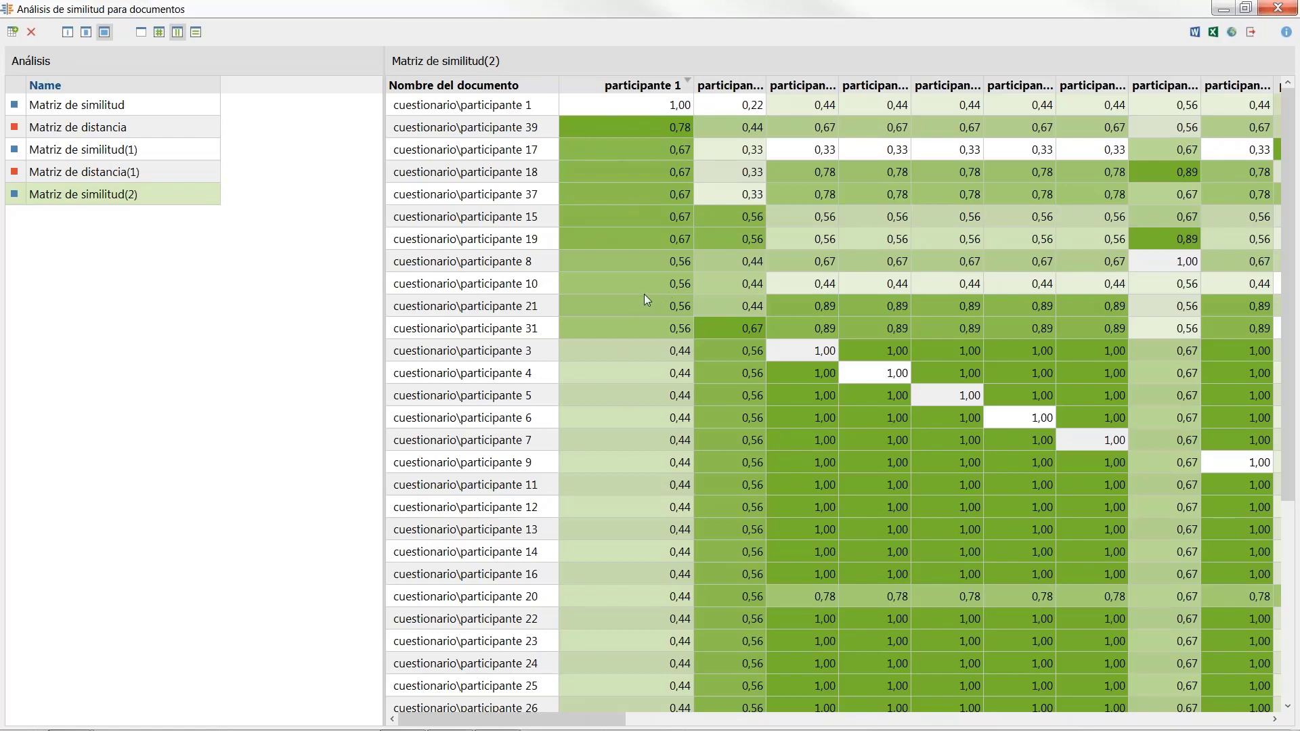
scroll(644, 561, "down", 4)
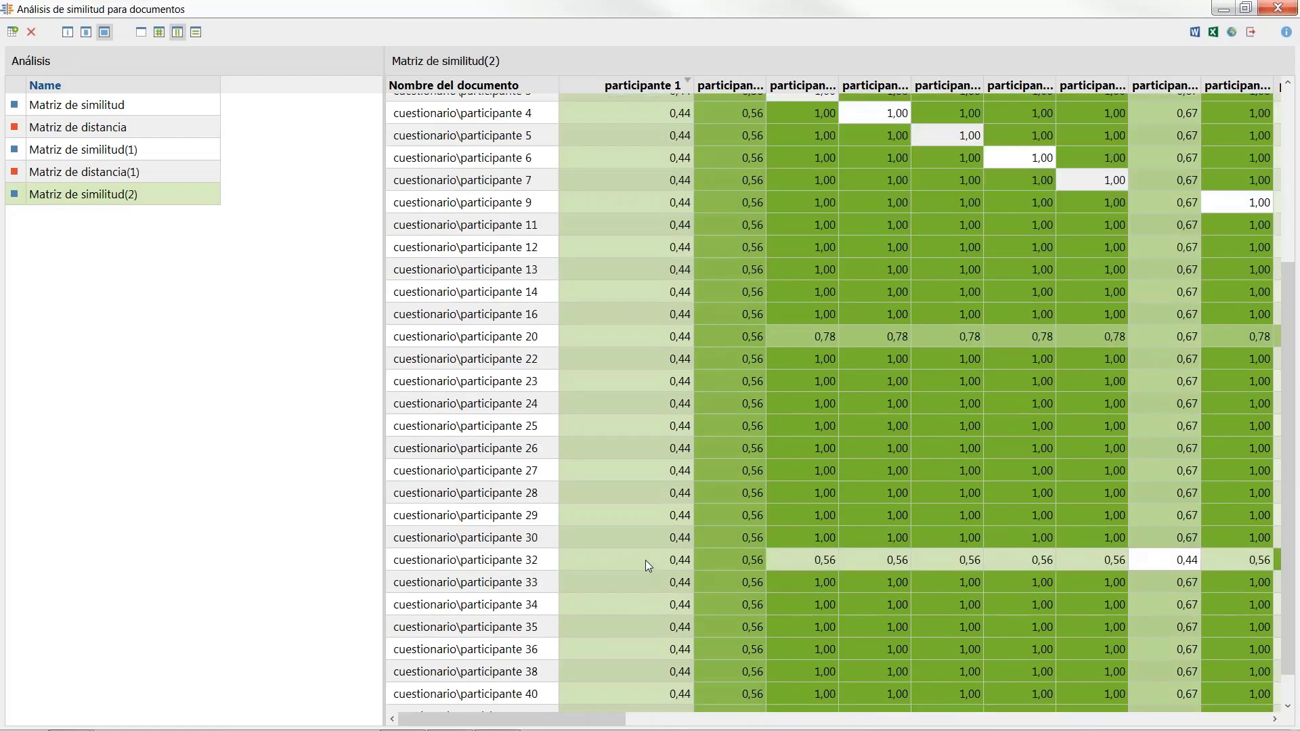
scroll(645, 561, "up", 1)
scroll(644, 566, "down", 1)
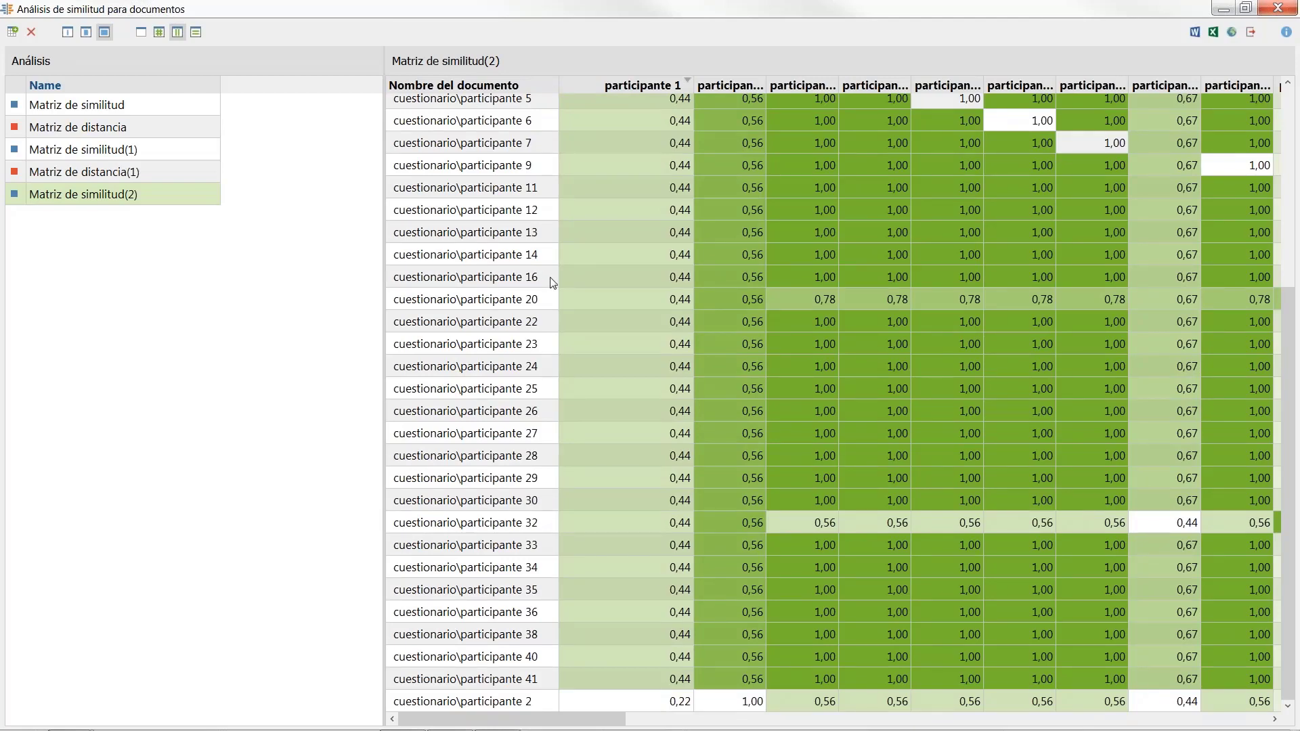
scroll(413, 179, "up", 4)
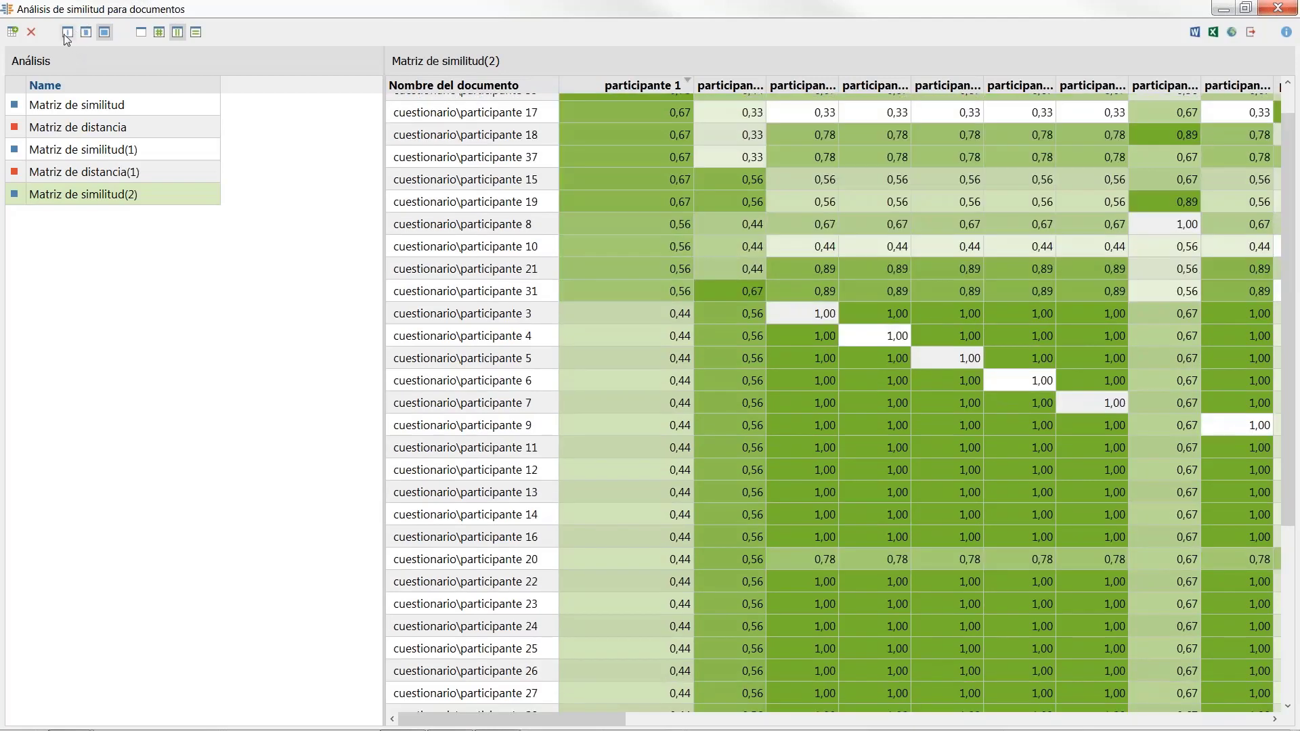
Step: Create a distance matrix from the same codes by code frequency with the Distancia euclidiana cuadrada measure, for activated documents only
left_click(12, 32)
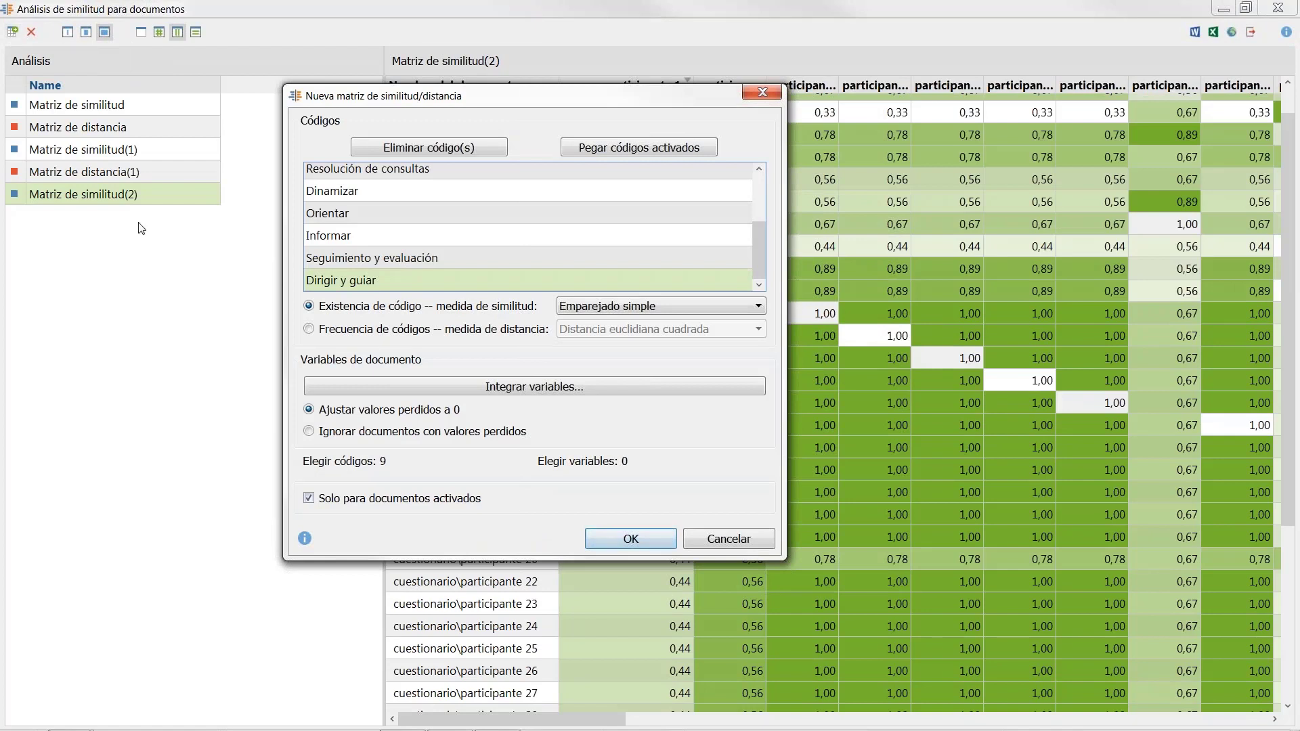
left_click(372, 330)
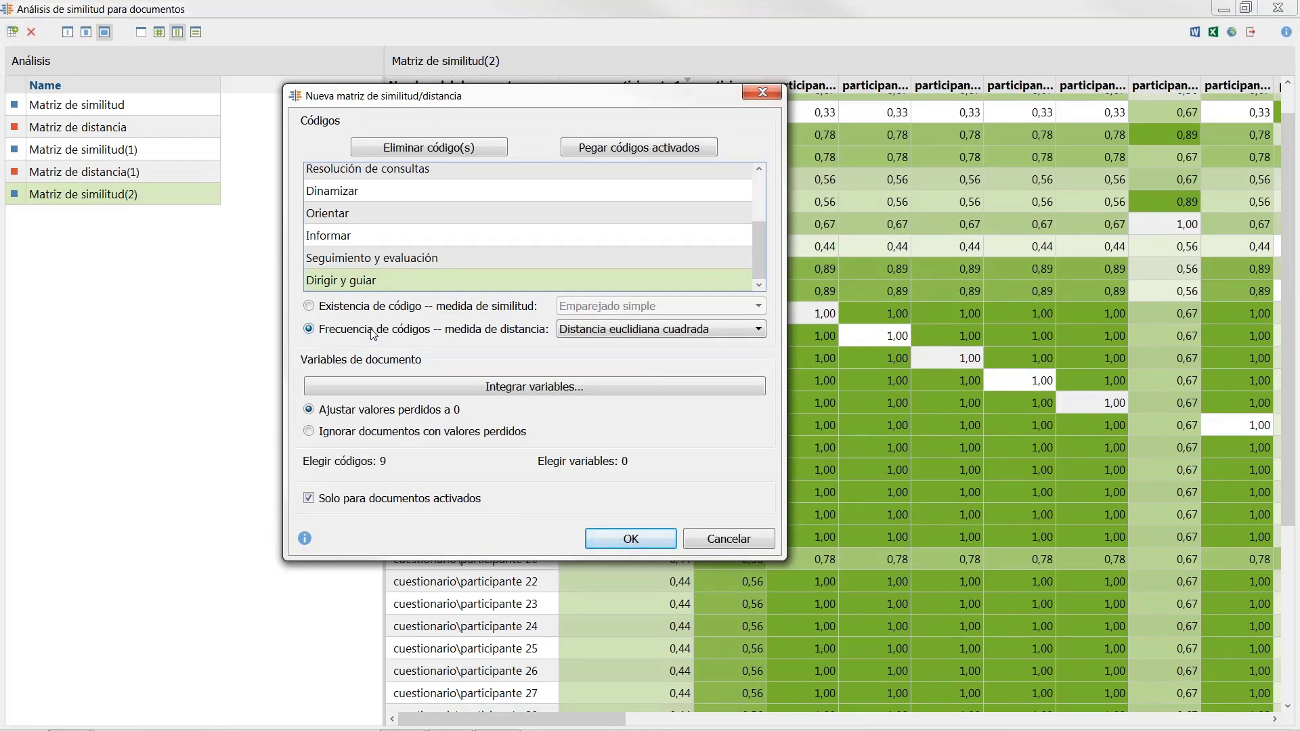
left_click(759, 332)
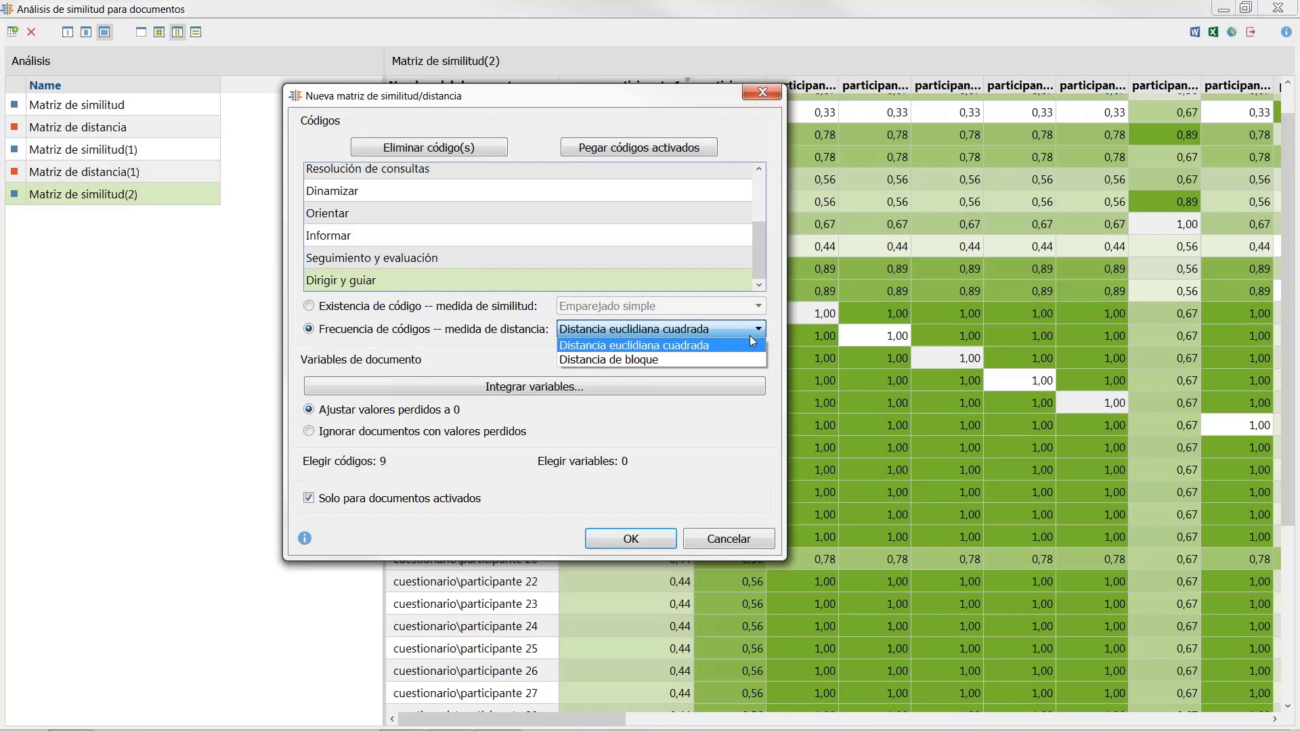
left_click(337, 315)
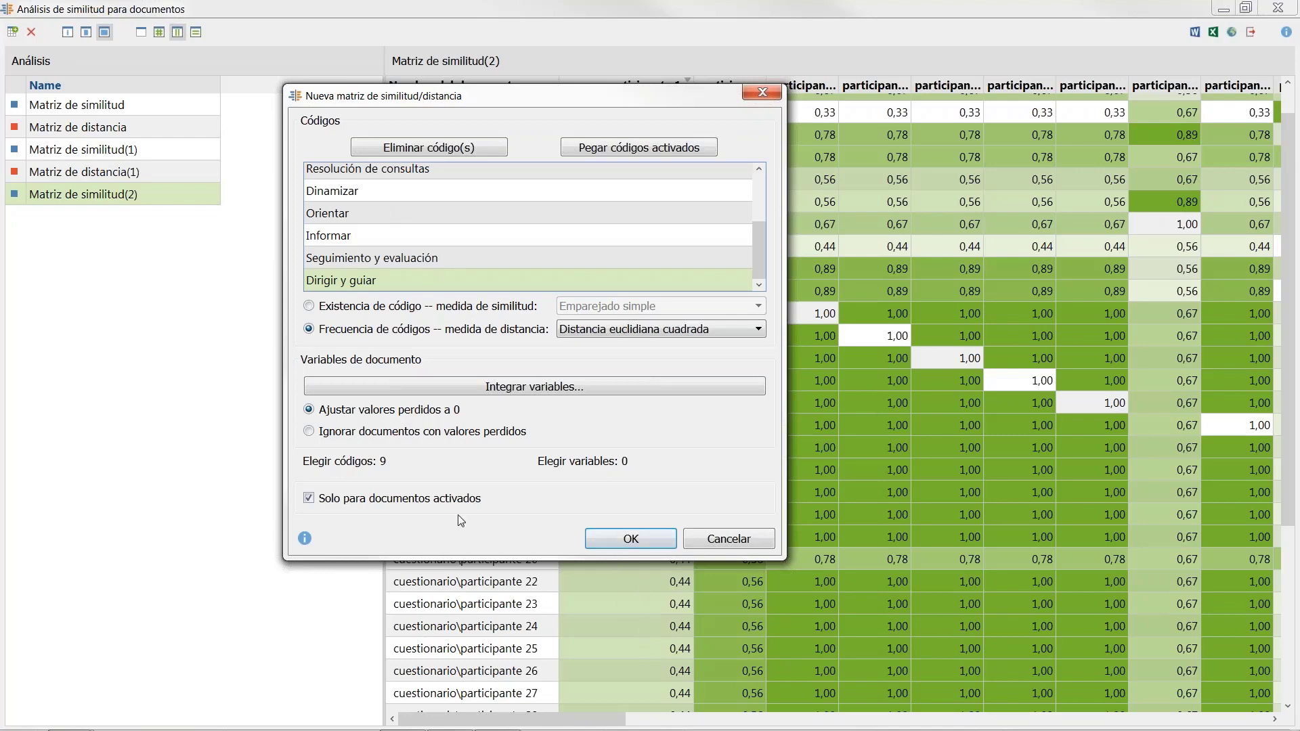
left_click(622, 542)
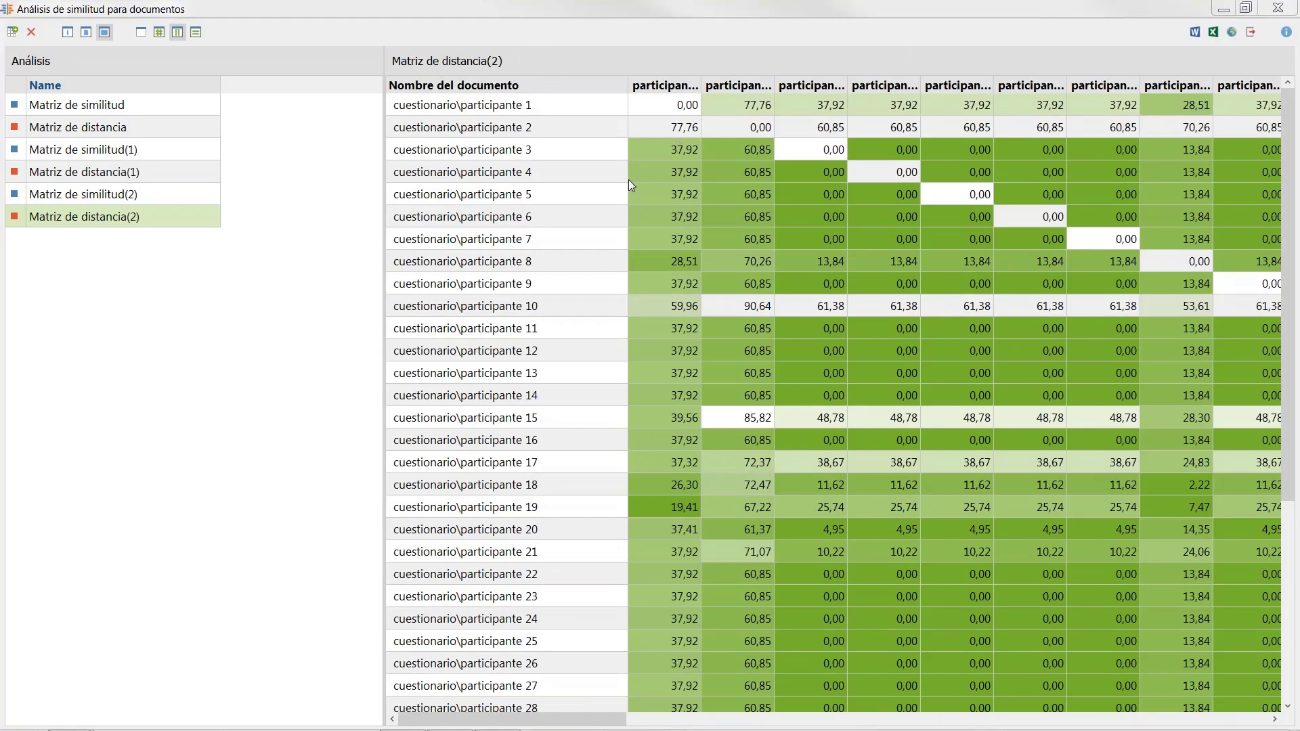
Step: Narrow the document name column of the distance matrix and close the similarity analysis
left_click_drag(632, 81, 660, 86)
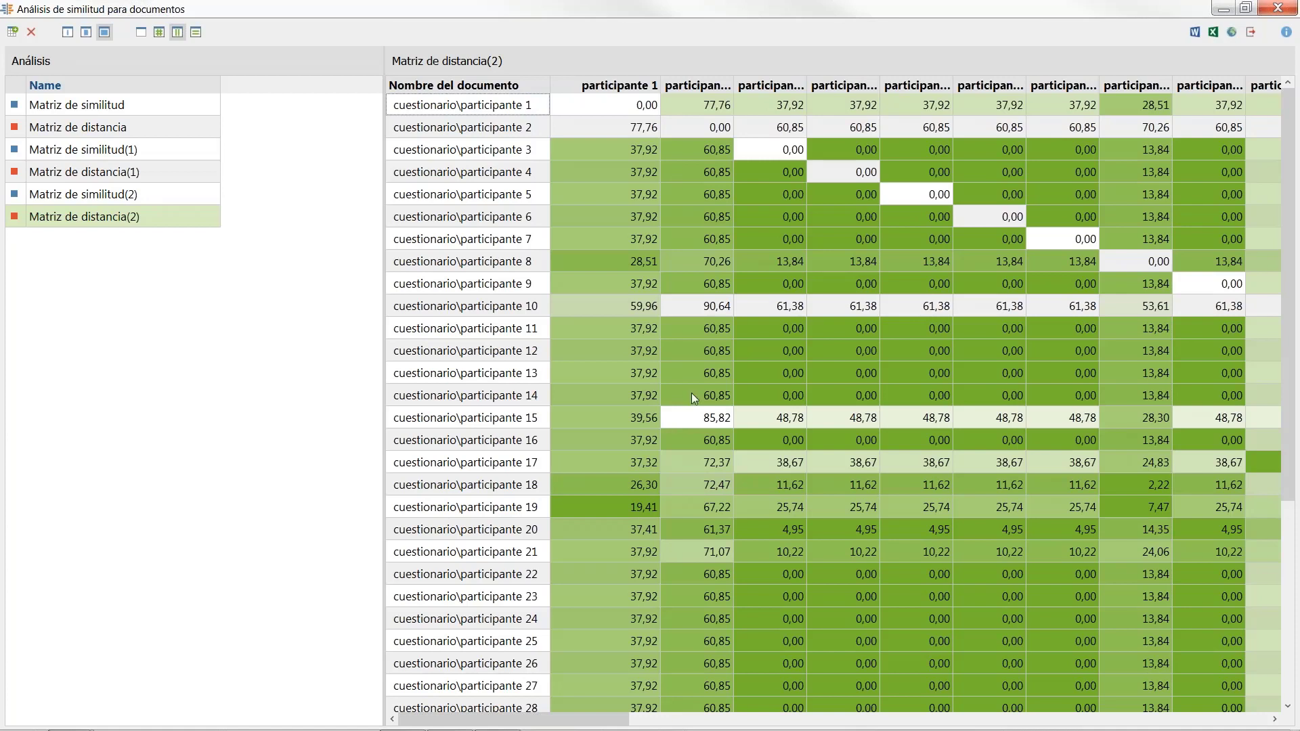
left_click(1275, 9)
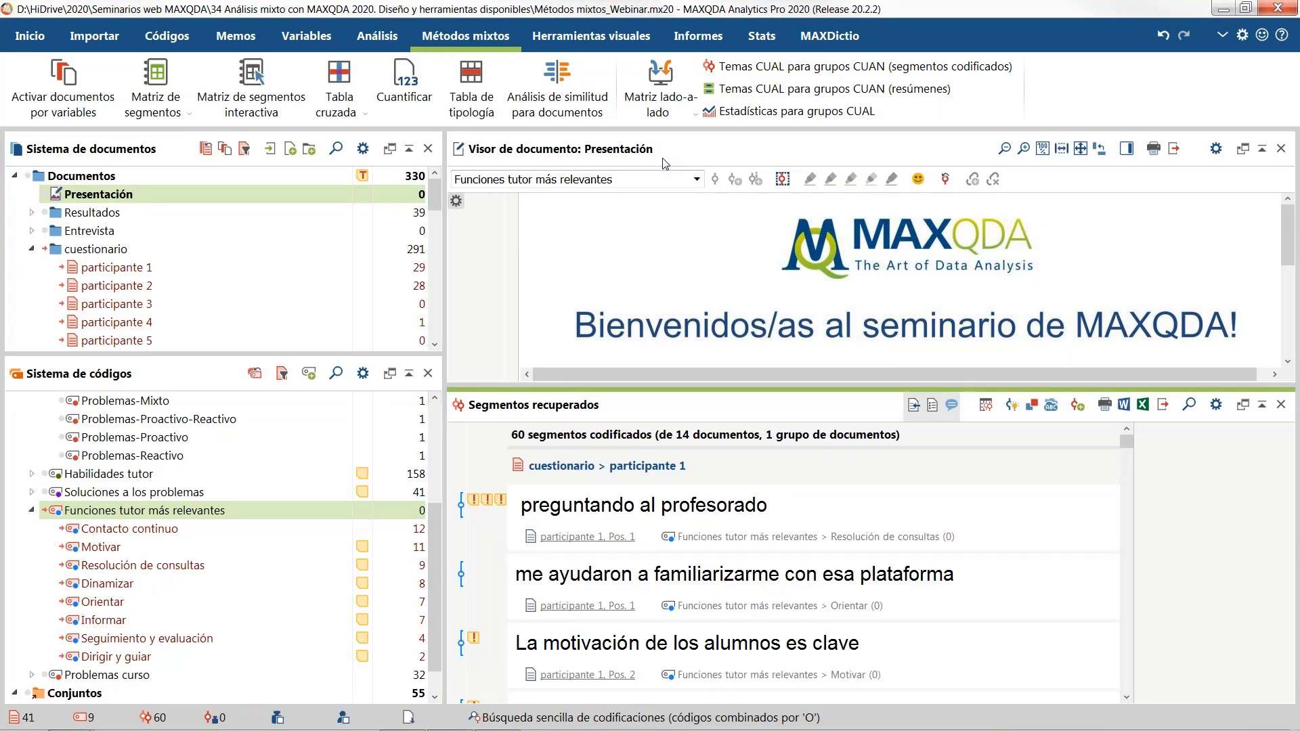
Step: Start a side-by-side matrix of coded segments and add the Comunicación code from the first Competencias group as its theme
left_click(658, 117)
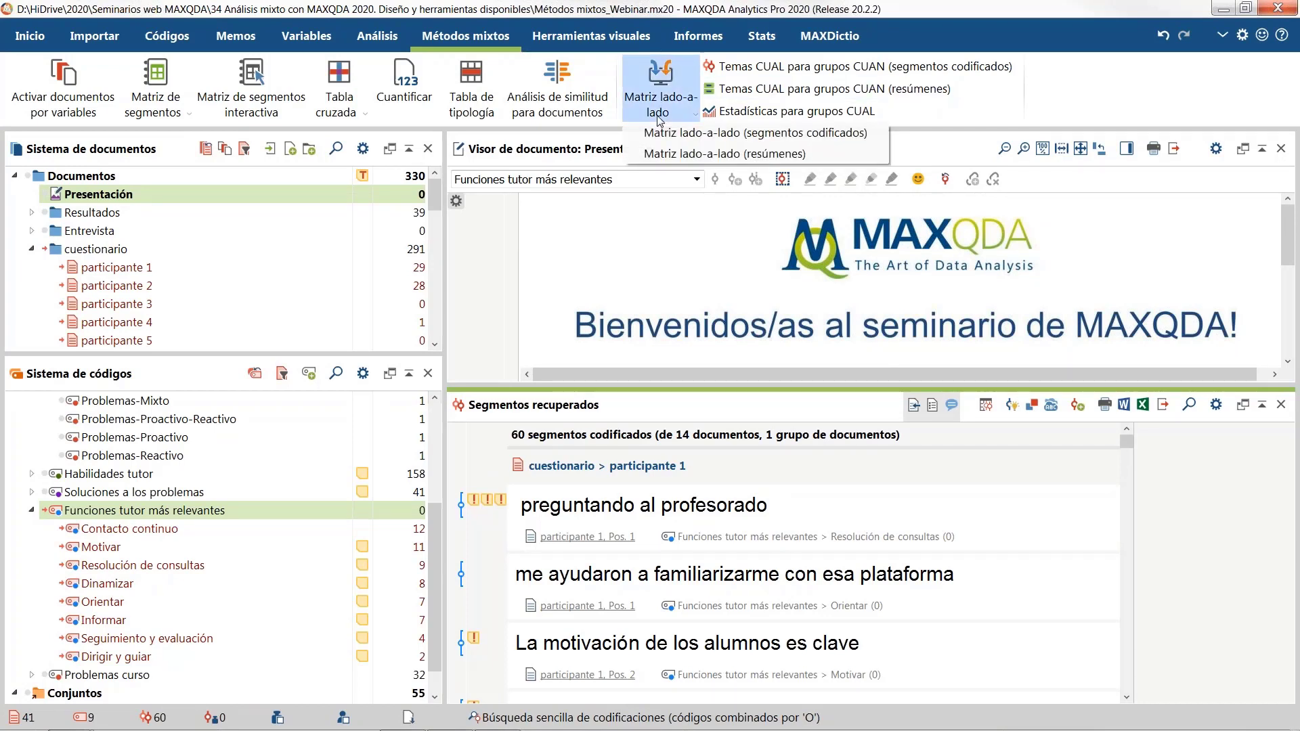
left_click(687, 141)
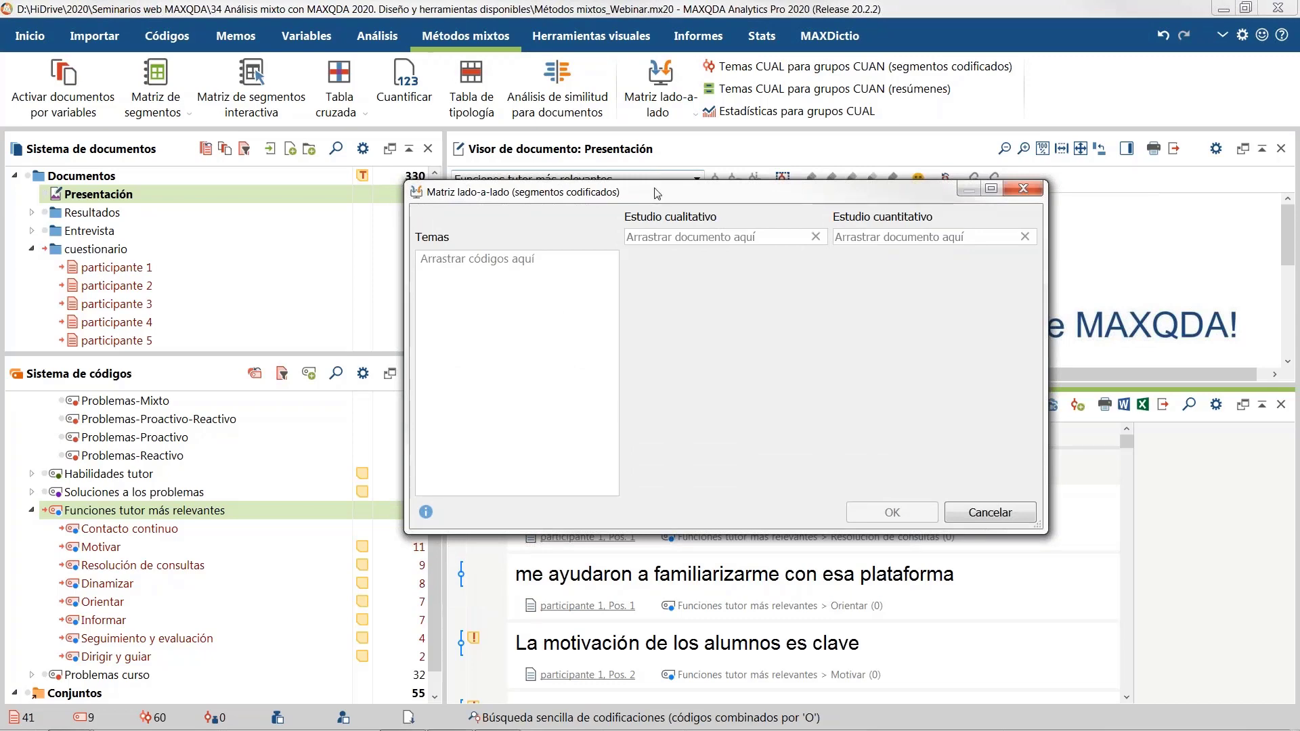
left_click_drag(657, 193, 616, 109)
left_click_drag(433, 562, 464, 447)
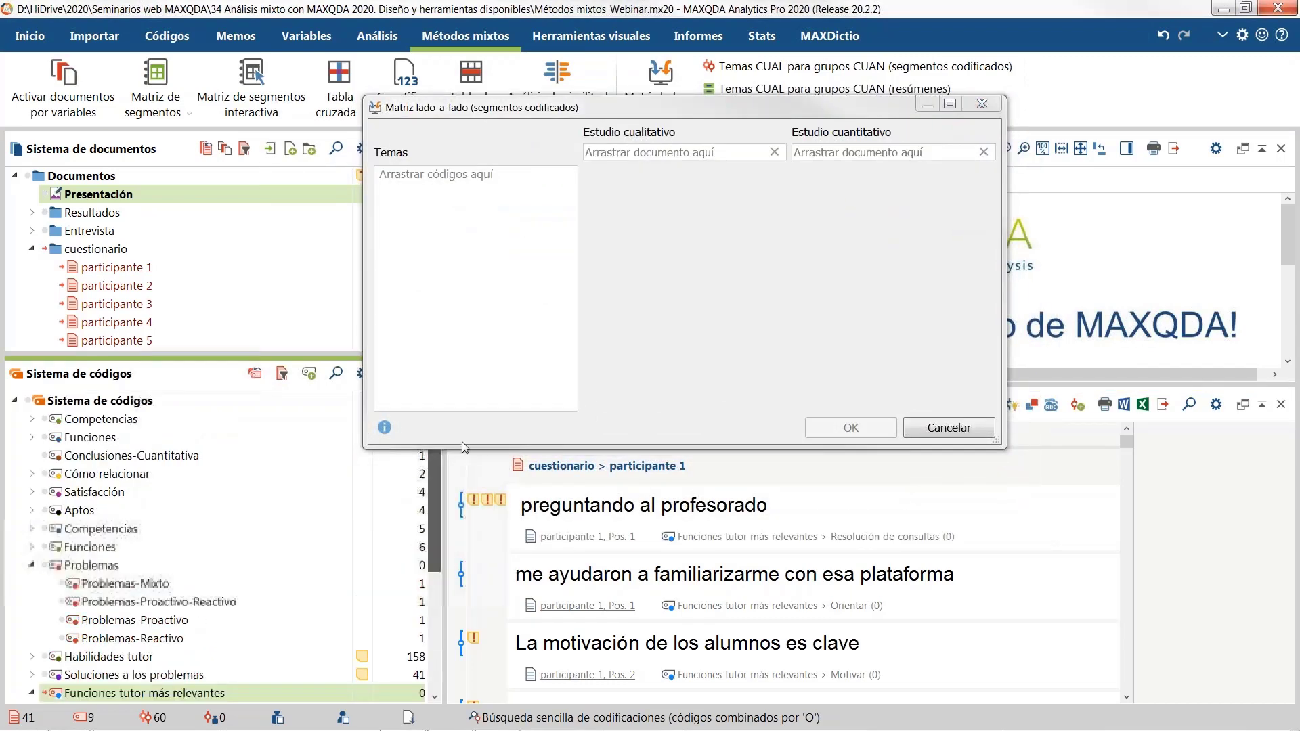
left_click(32, 419)
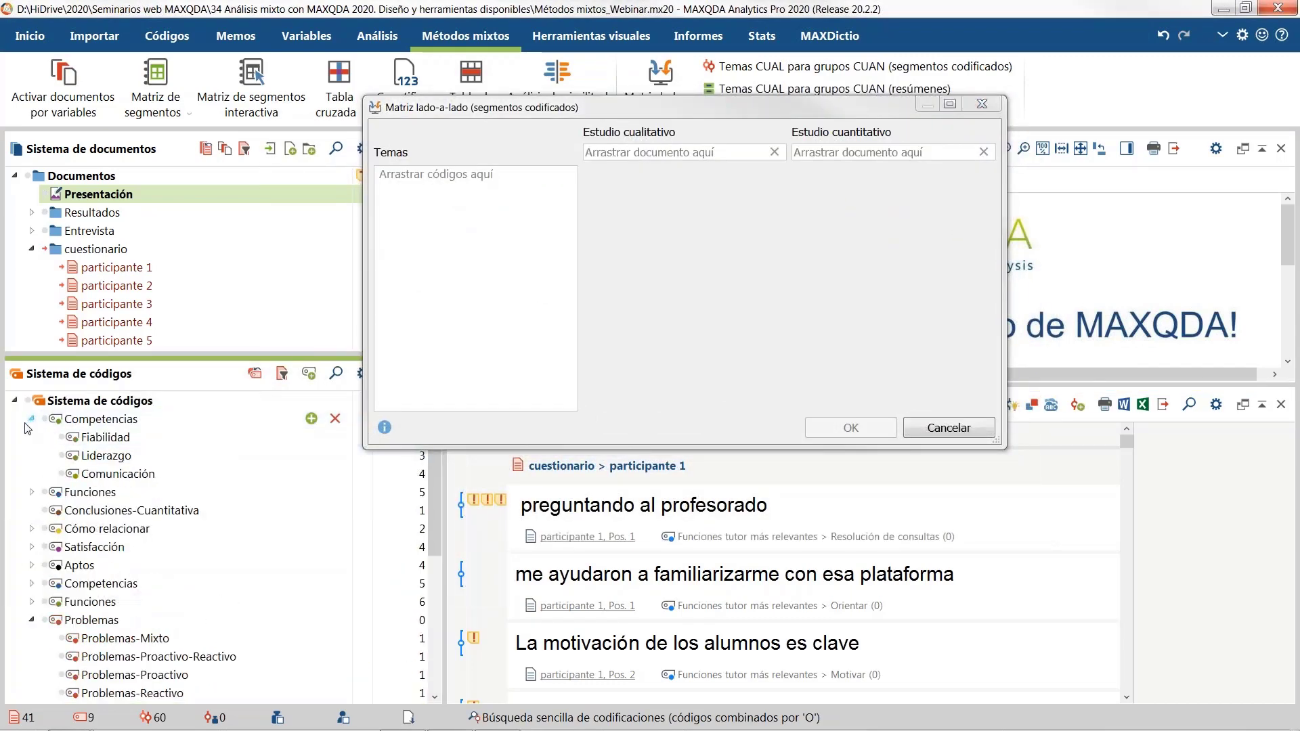
left_click_drag(154, 475, 486, 217)
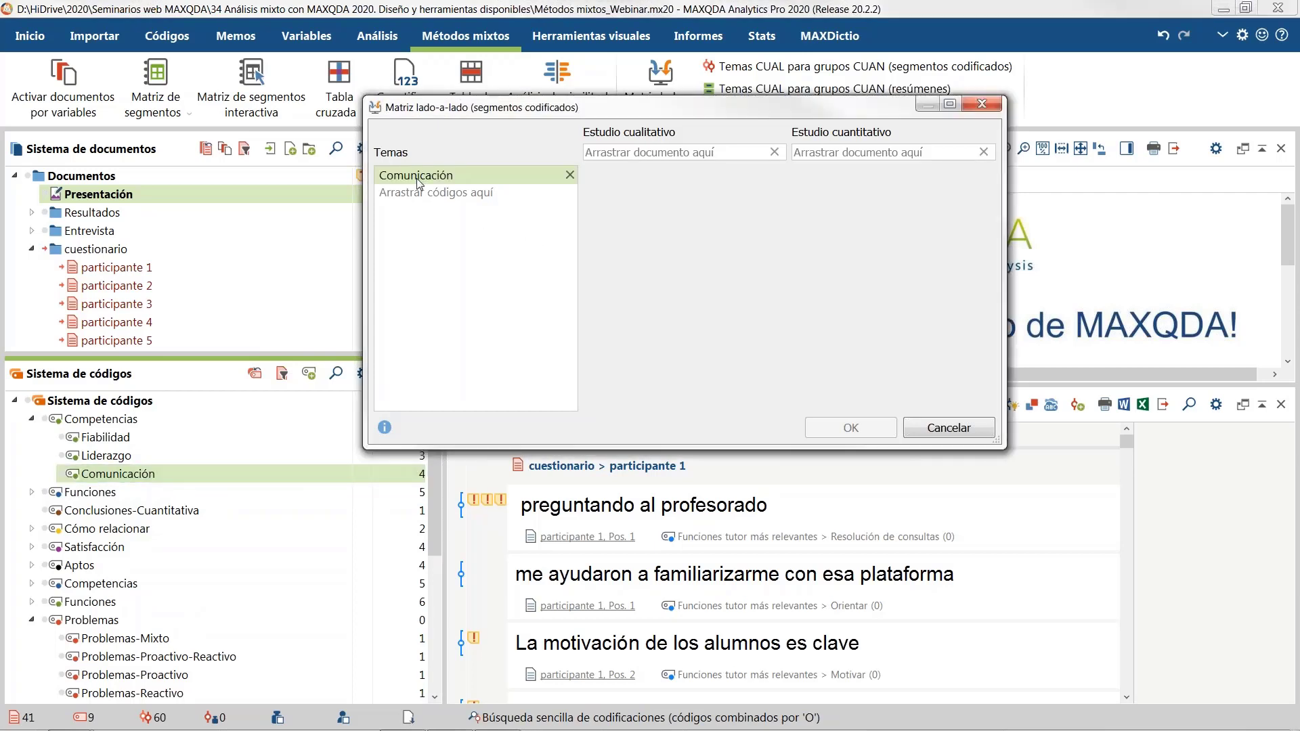
Step: Assign the 2016 Resultados document as the qualitative study and the 2019 one as the quantitative study, and generate the matrix
left_click(31, 213)
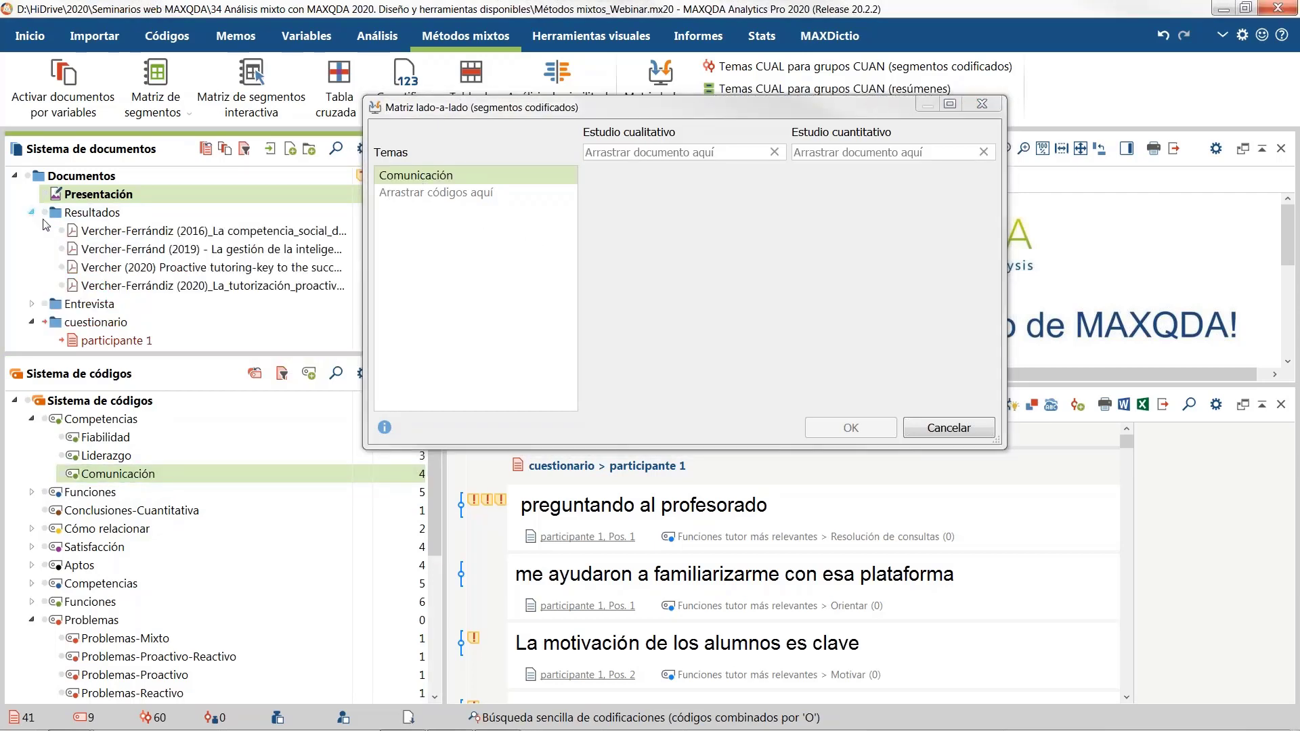
left_click_drag(88, 231, 624, 163)
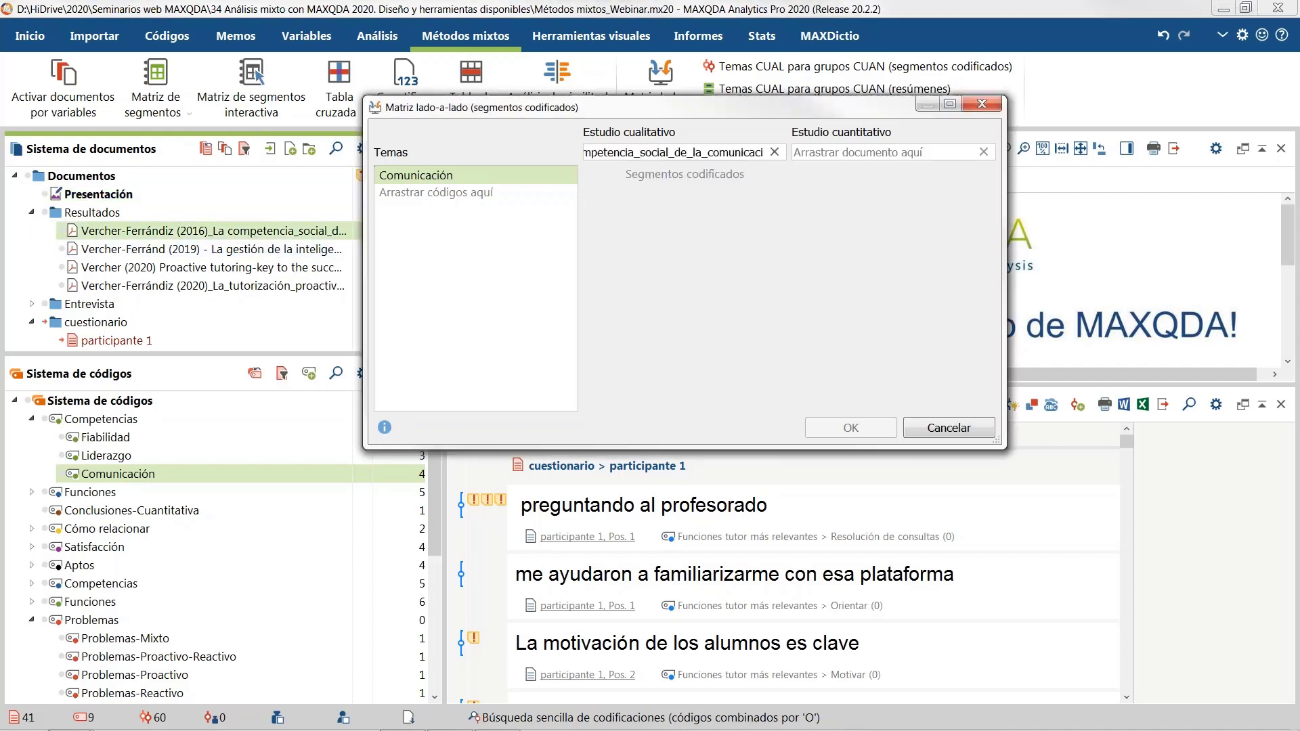
left_click_drag(203, 248, 850, 157)
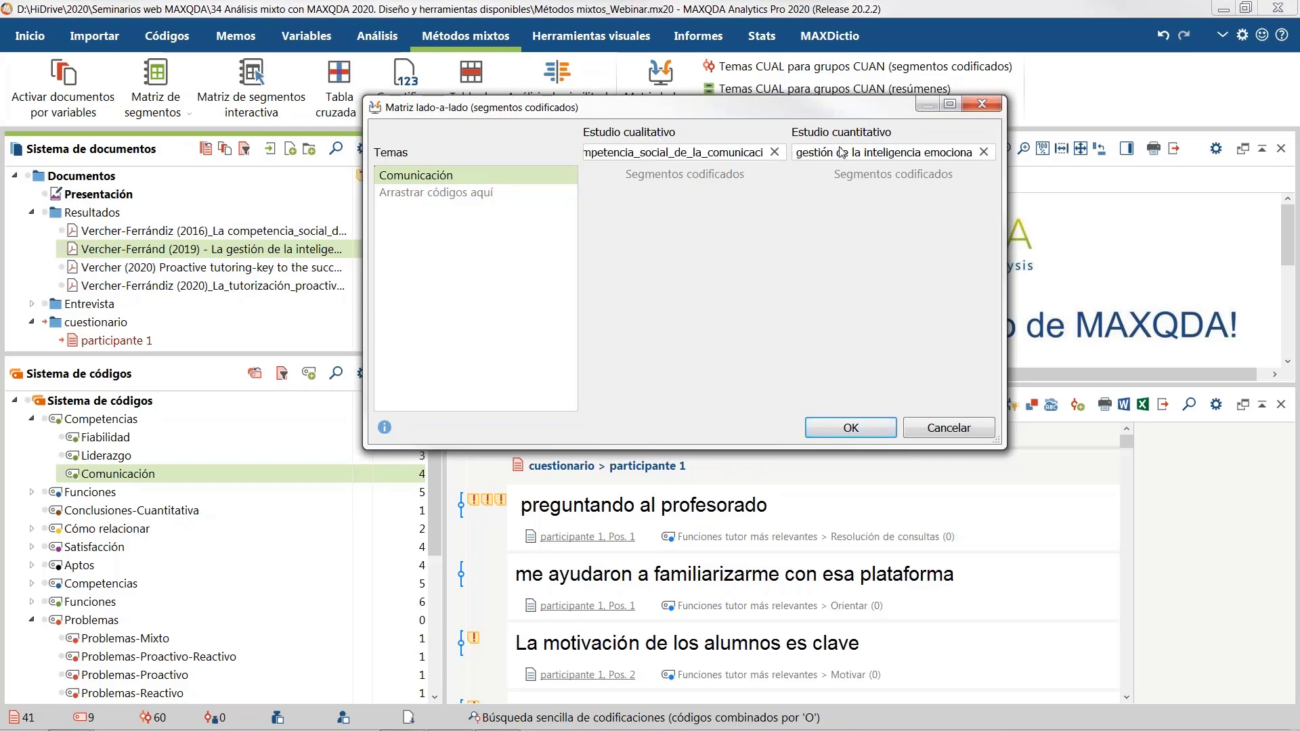
left_click(878, 434)
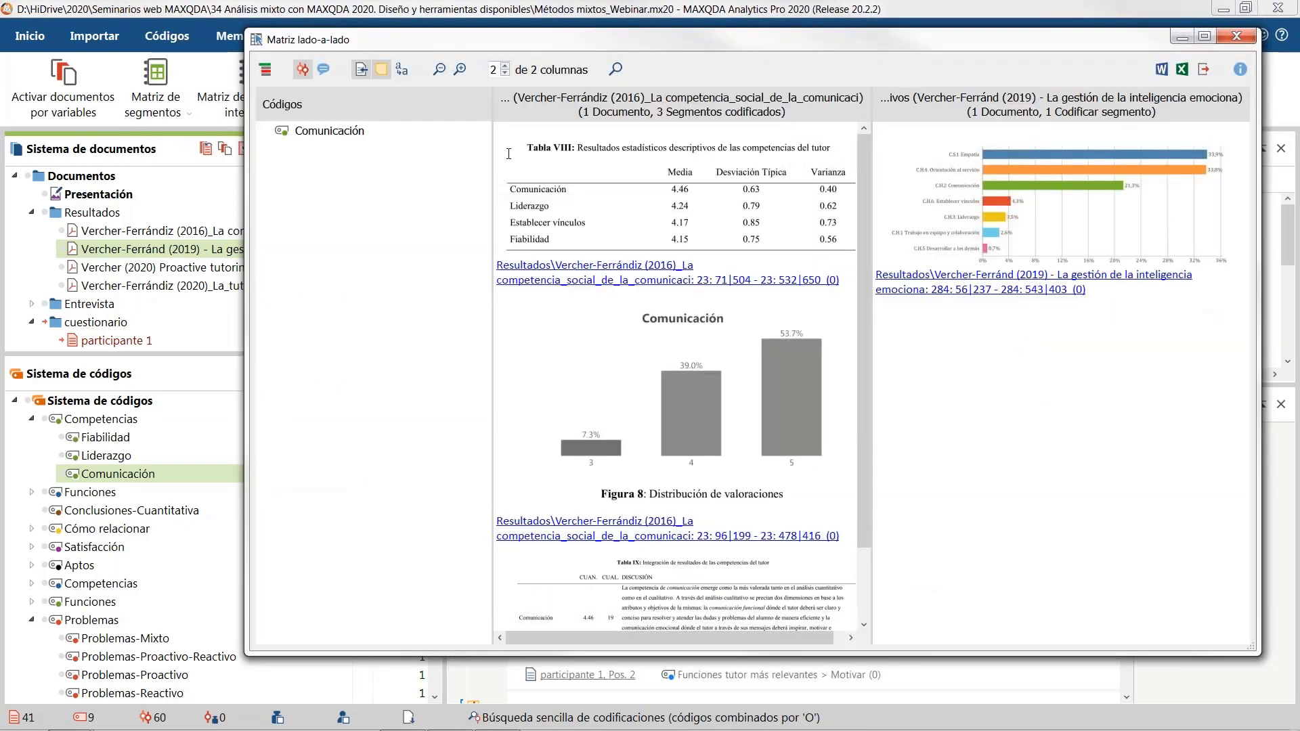
Step: Widen the side-by-side matrix window, review the Comunicación segments of both studies, and close the matrix
left_click_drag(568, 39, 368, 19)
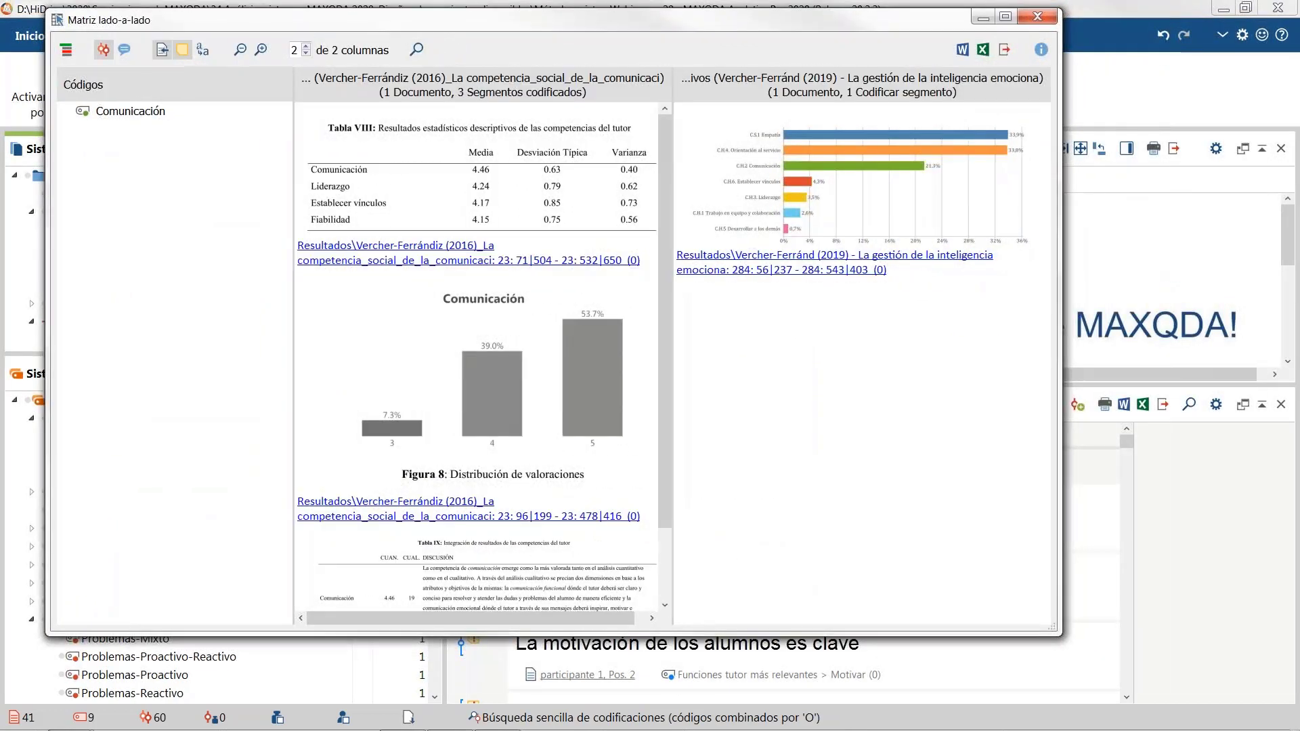
left_click_drag(1058, 366, 1208, 366)
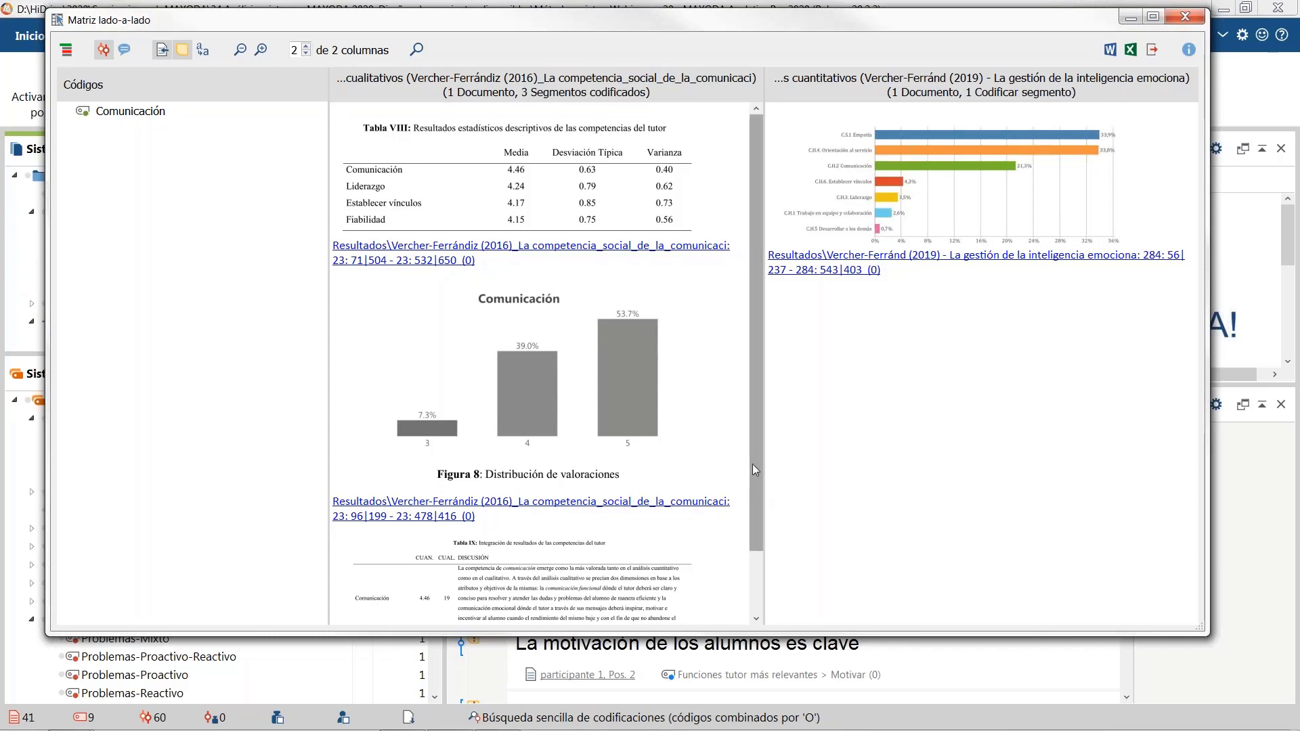
left_click_drag(754, 465, 754, 571)
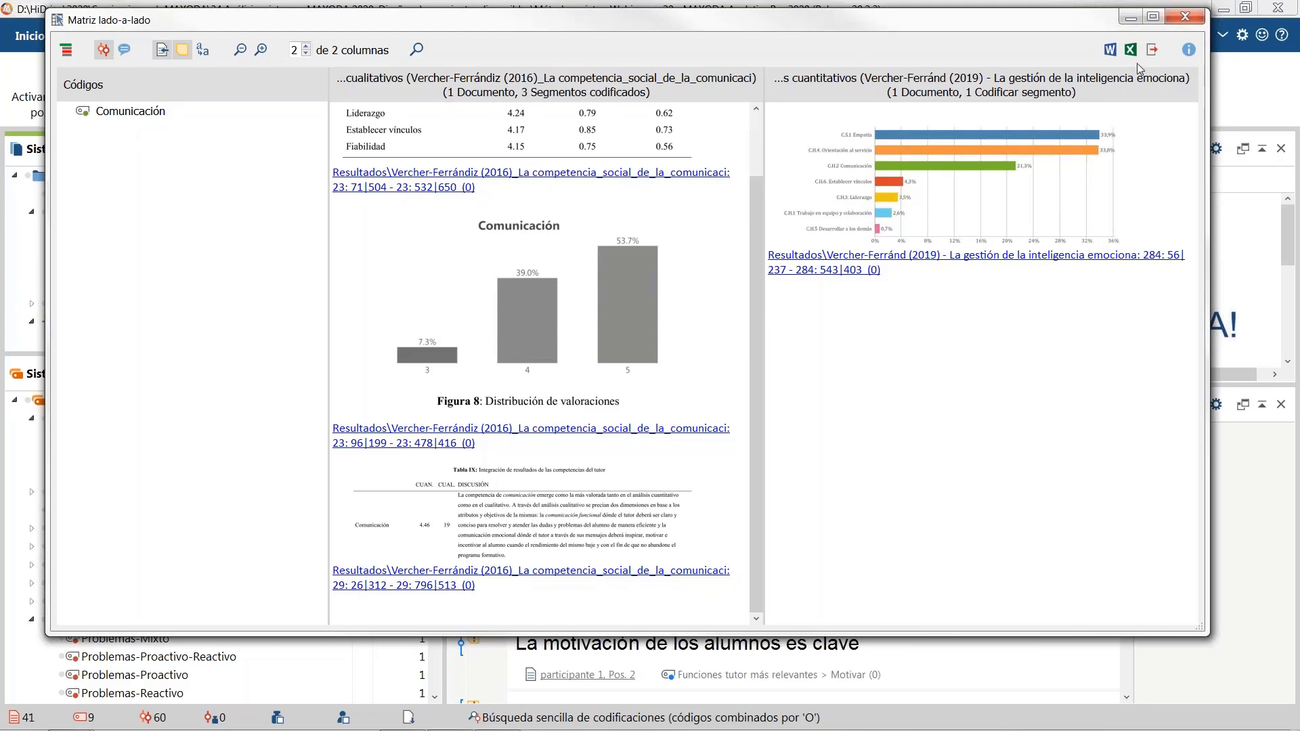
left_click(1175, 25)
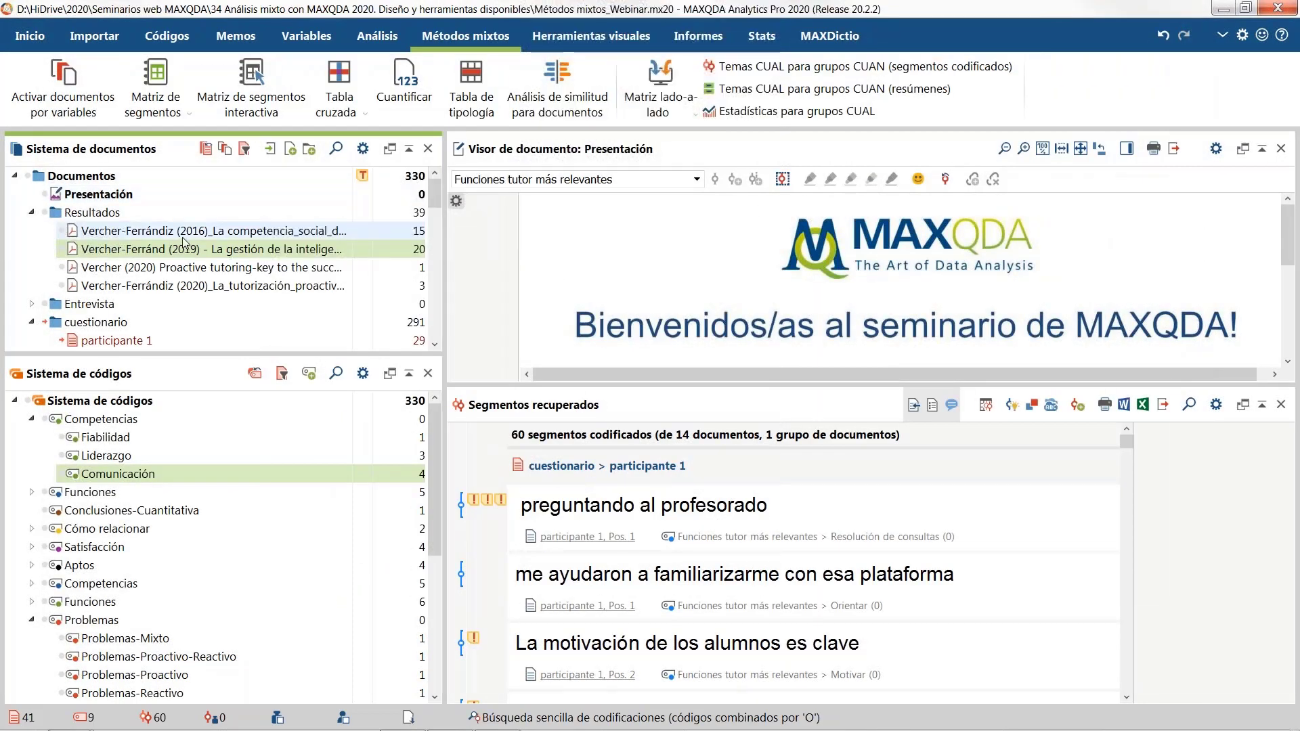
Step: Open the 2016 Resultados document and hide the retrieved segments window
double_click(184, 237)
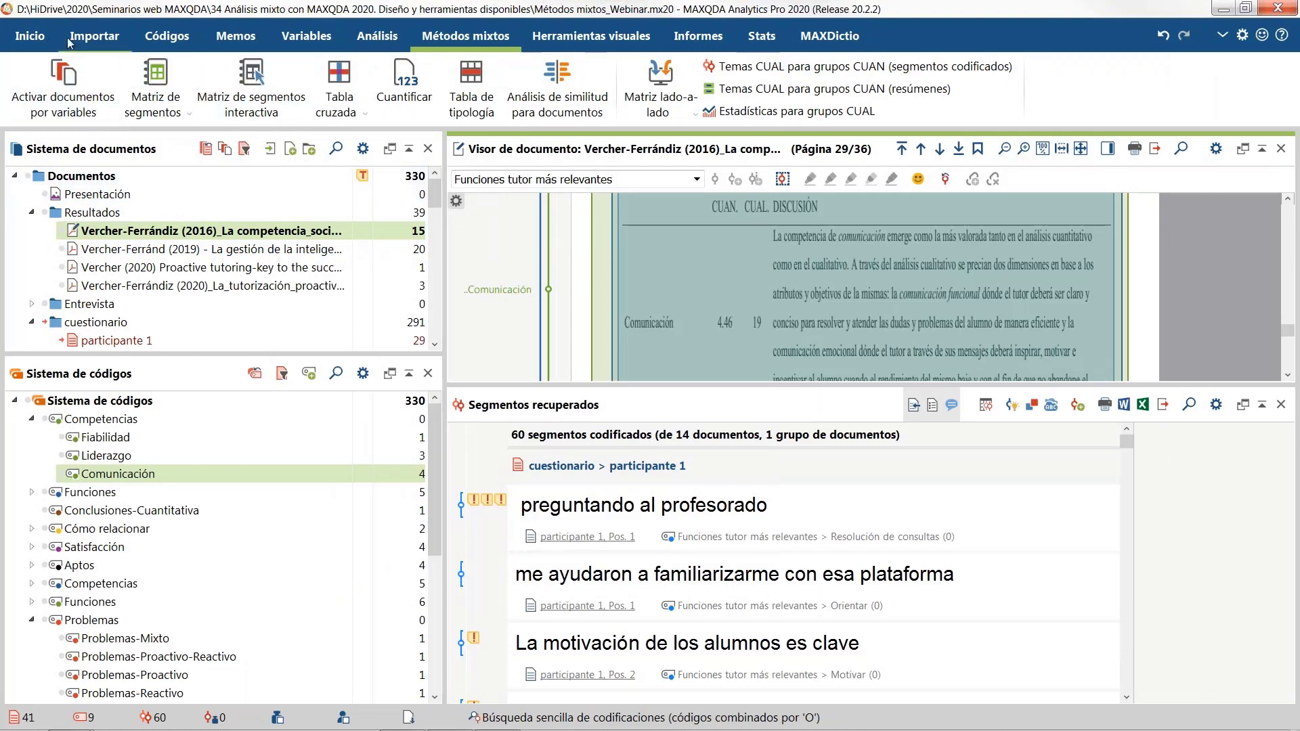
scroll(158, 55, "up", 5)
left_click(408, 88)
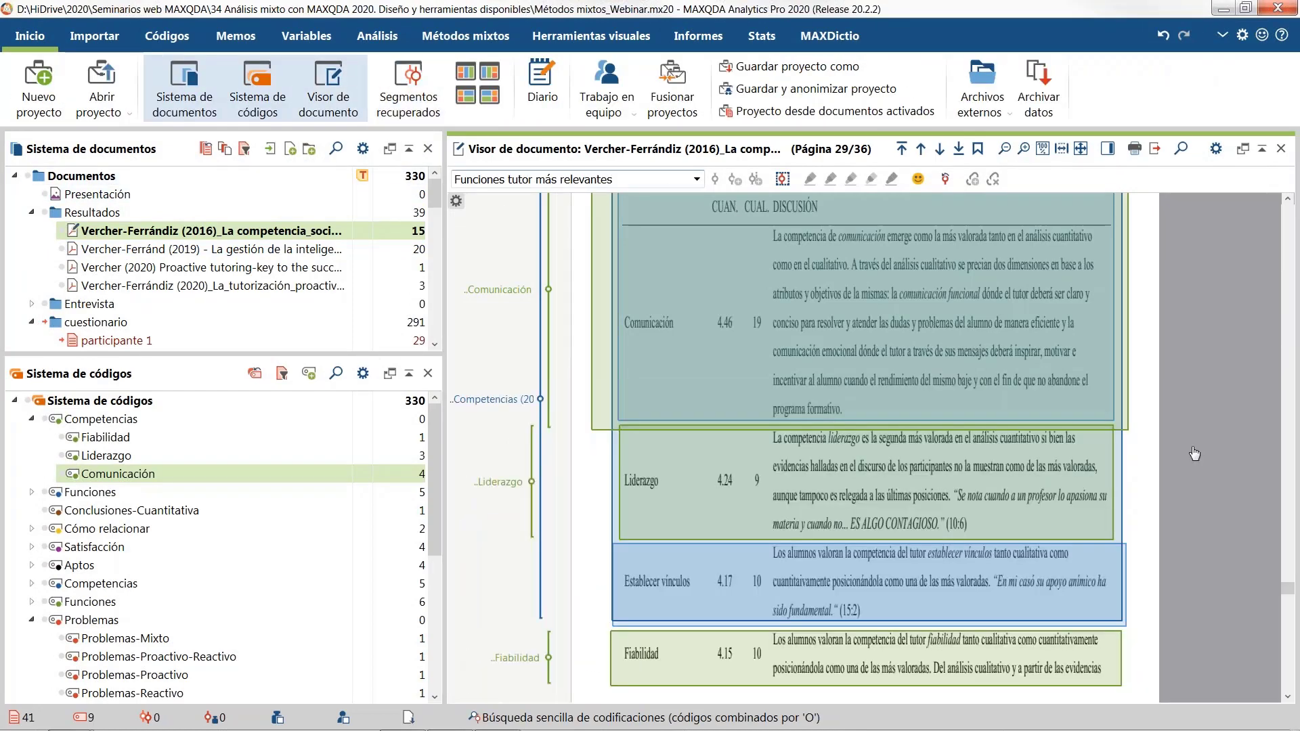
Step: Examine the coded competence table and the tutoring model in Figura 11 of the 2016 document, starting from the Liderazgo coding
left_click(518, 486)
scroll(520, 489, "down", 5)
scroll(520, 491, "down", 15)
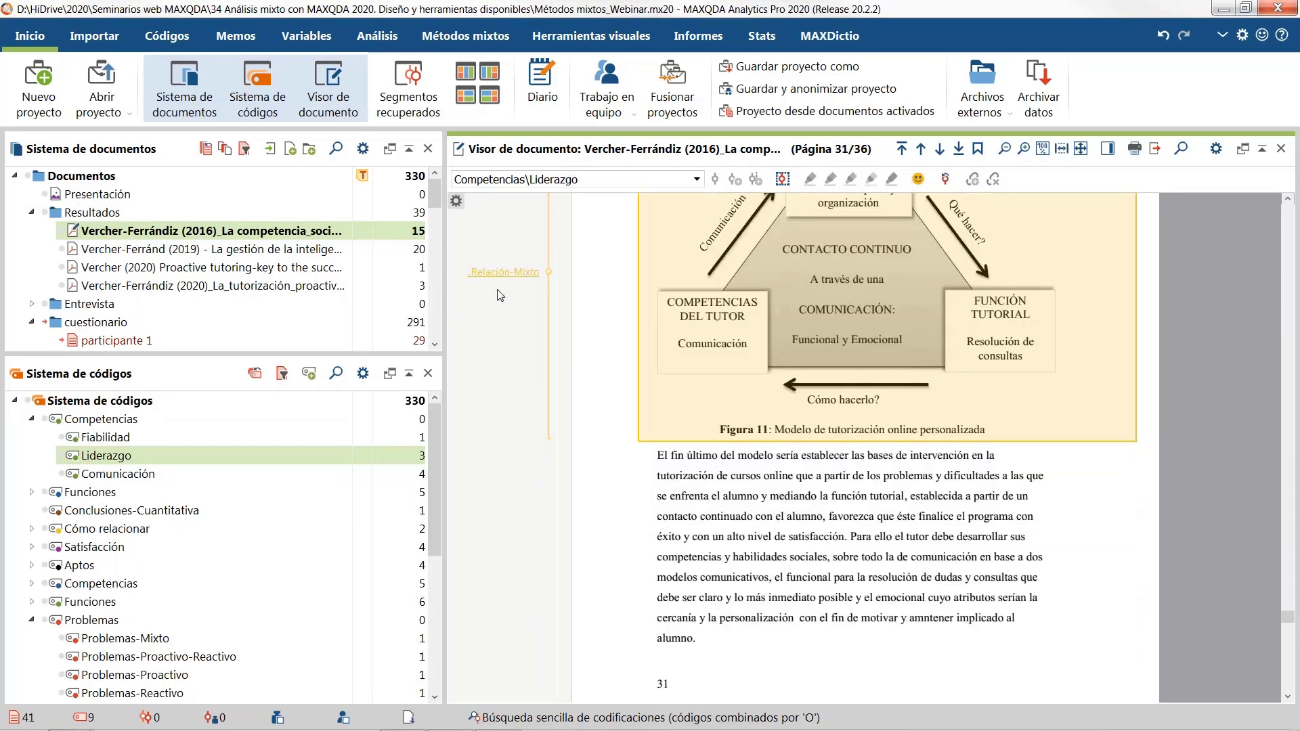
scroll(502, 285, "up", 3)
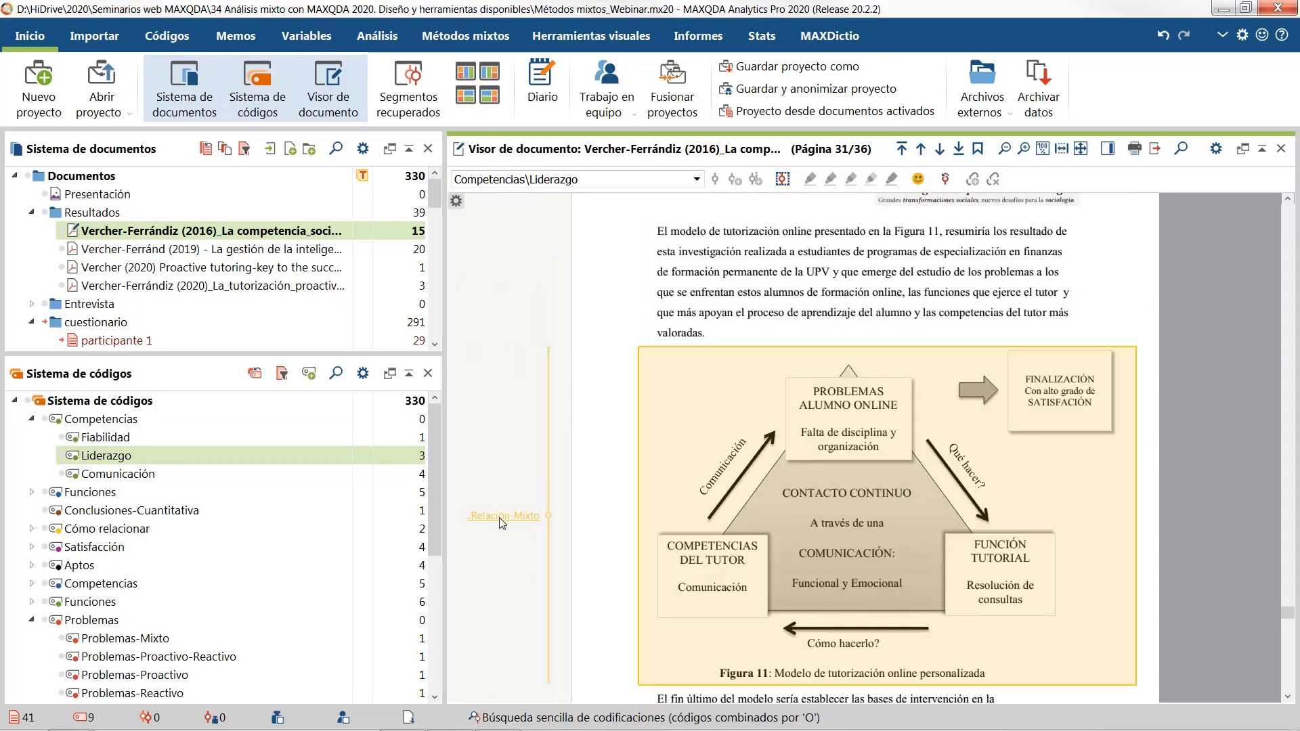
scroll(500, 524, "down", 2)
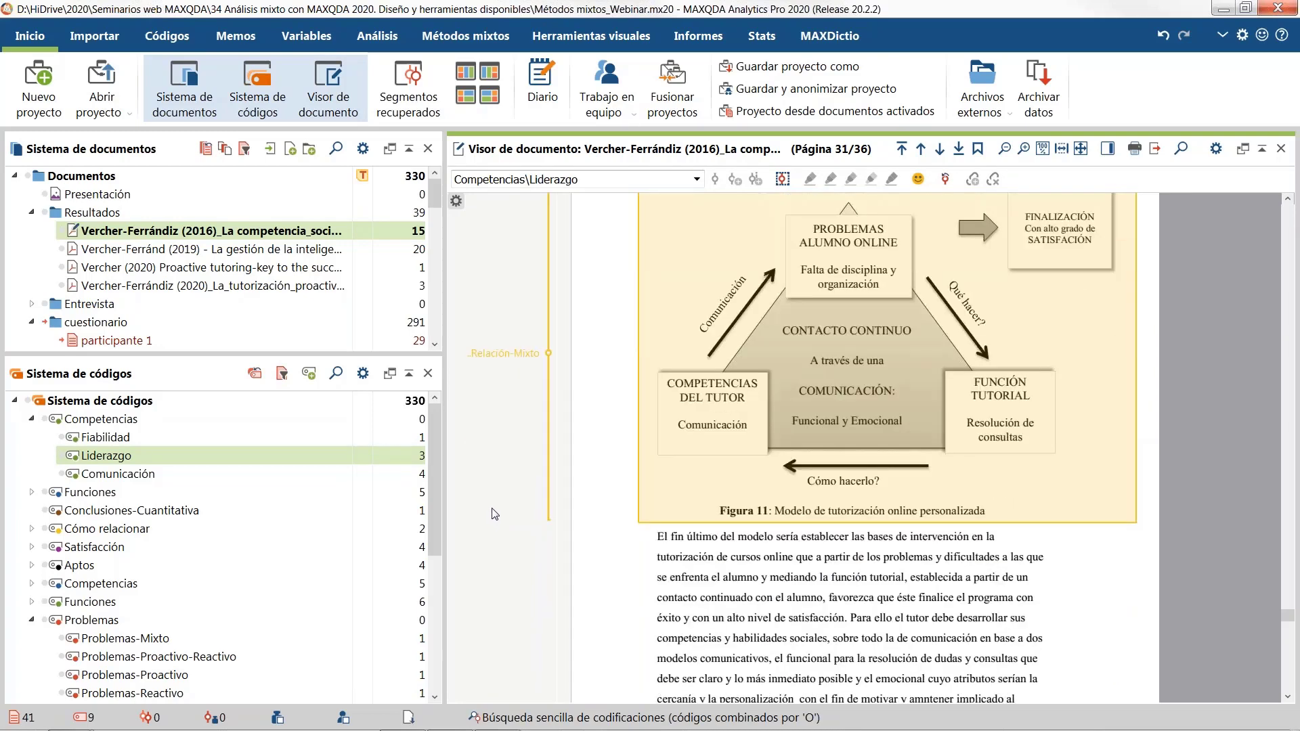
scroll(498, 514, "down", 8)
scroll(505, 509, "down", 15)
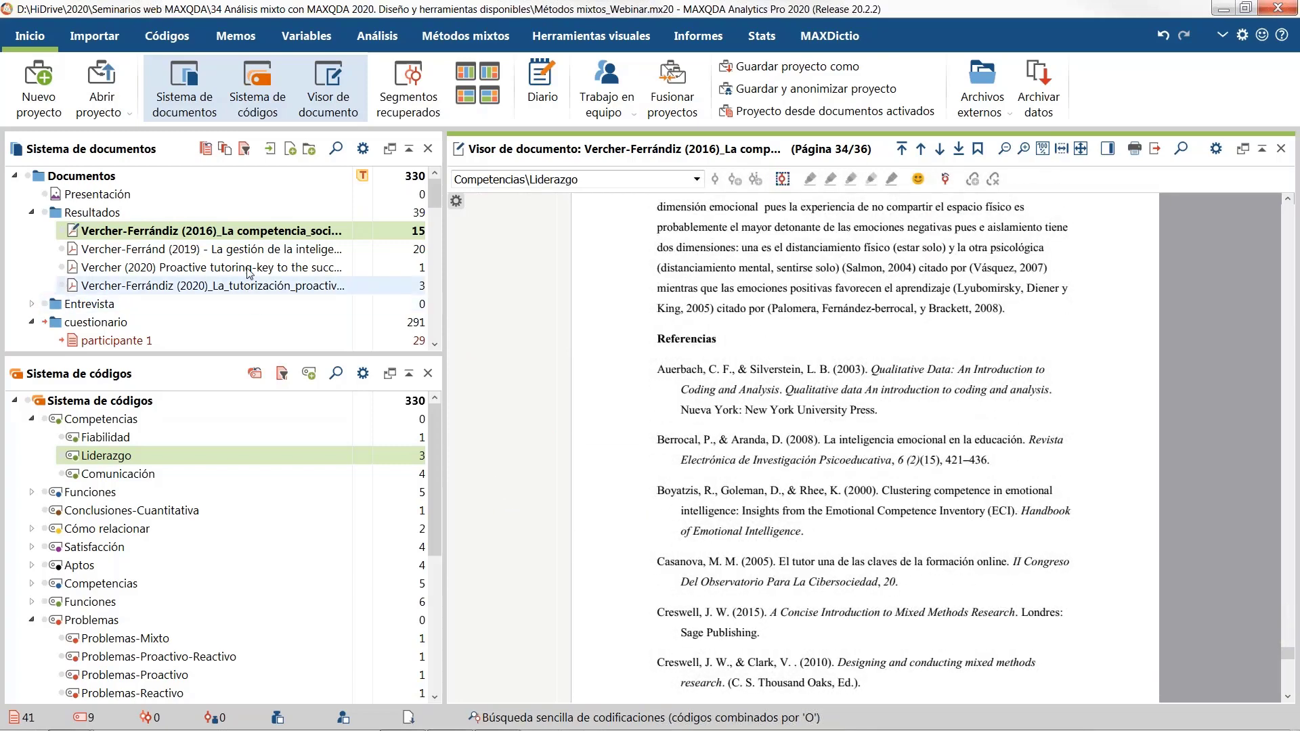
Step: Open the 2019 Resultados document and examine the coded comparison of evaluation results in Figura 132
double_click(204, 248)
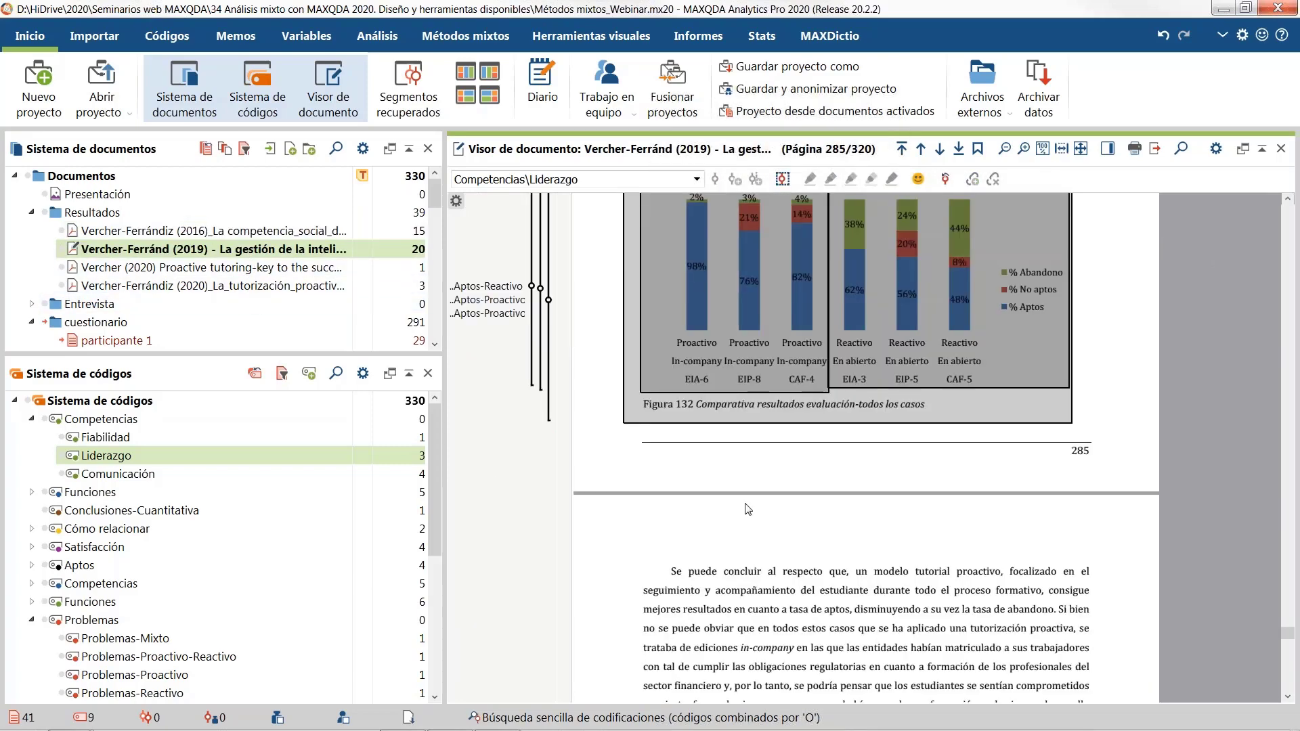
scroll(779, 502, "up", 3)
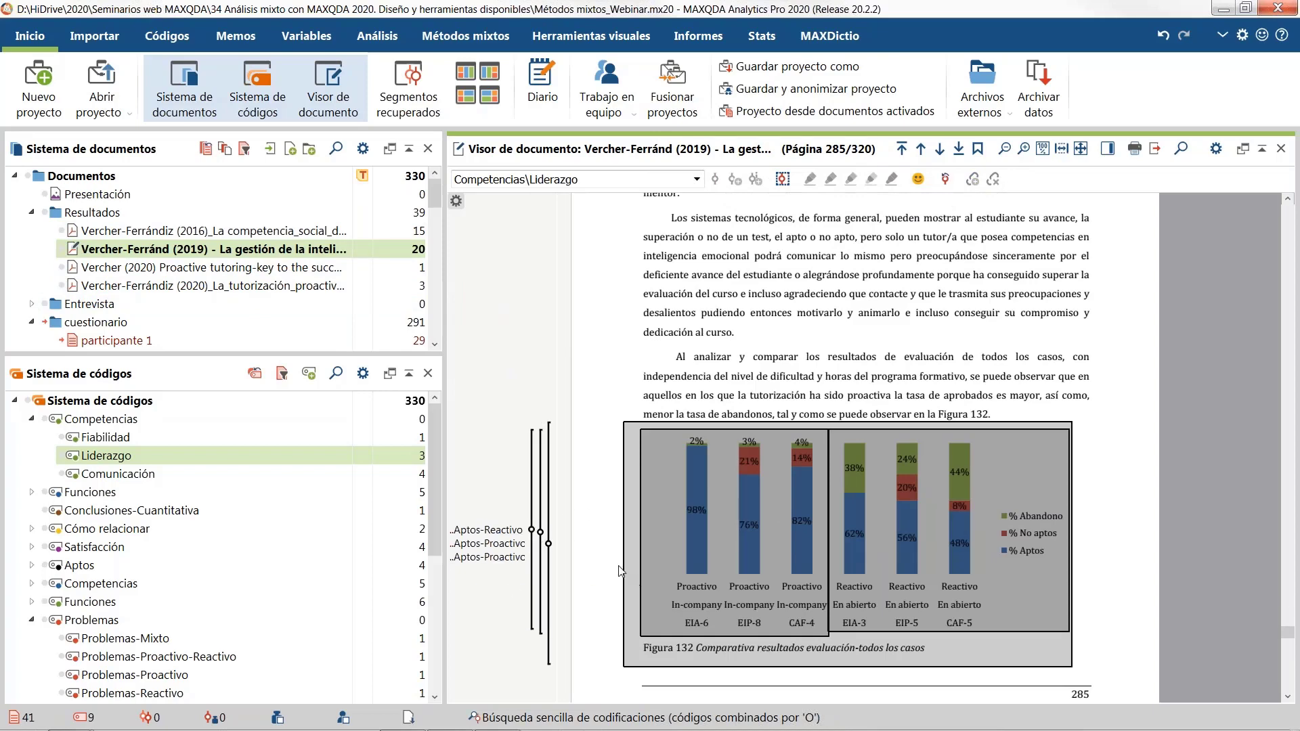
scroll(603, 575, "down", 2)
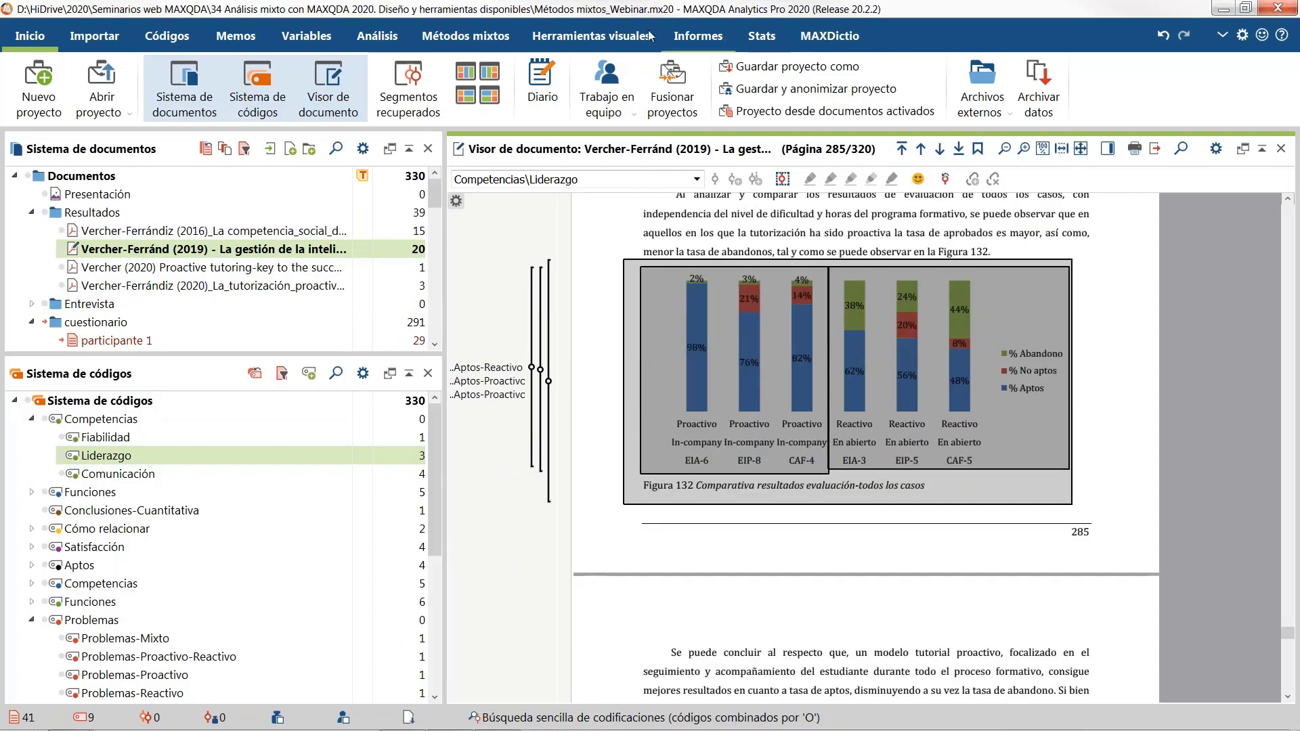
Step: Start a coded-segment display of qualitative themes by quantitative groups, adding Contacto continuo, Motivar and Resolución de consultas as themes
left_click(613, 36)
left_click(461, 36)
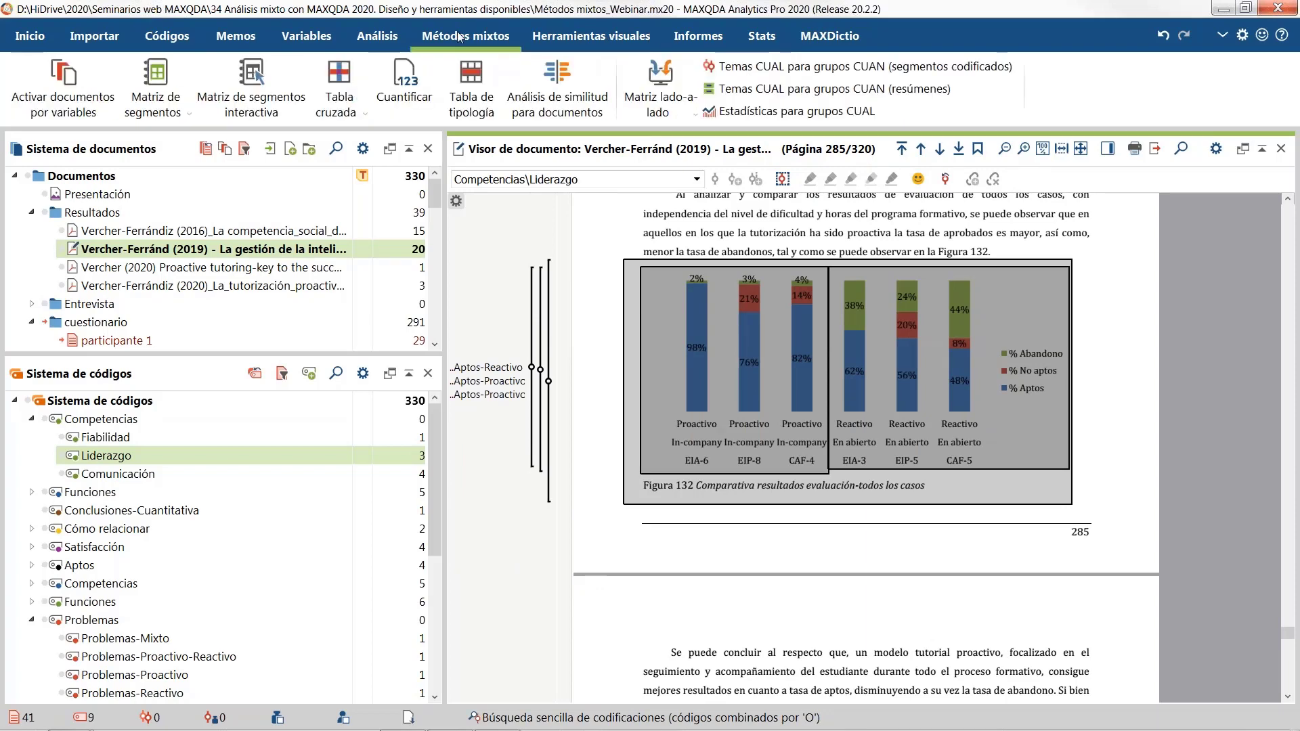
left_click(812, 71)
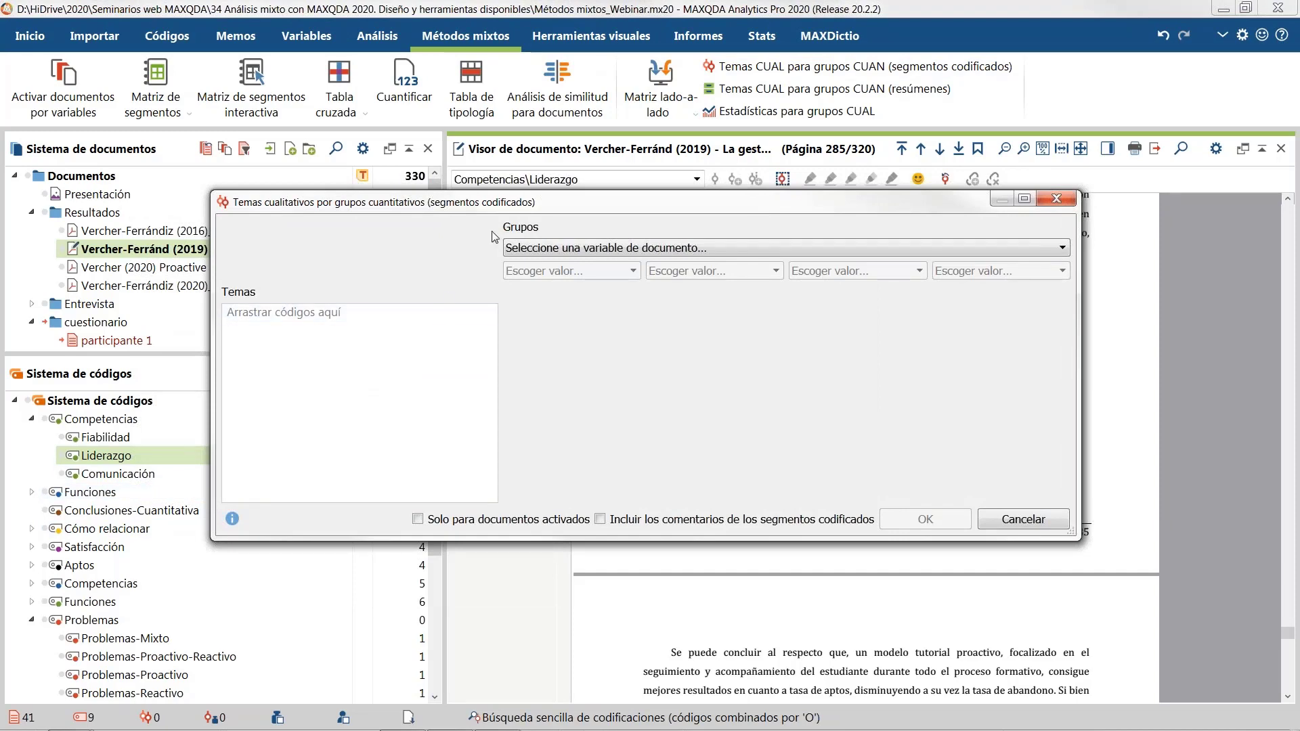
left_click_drag(535, 202, 665, 103)
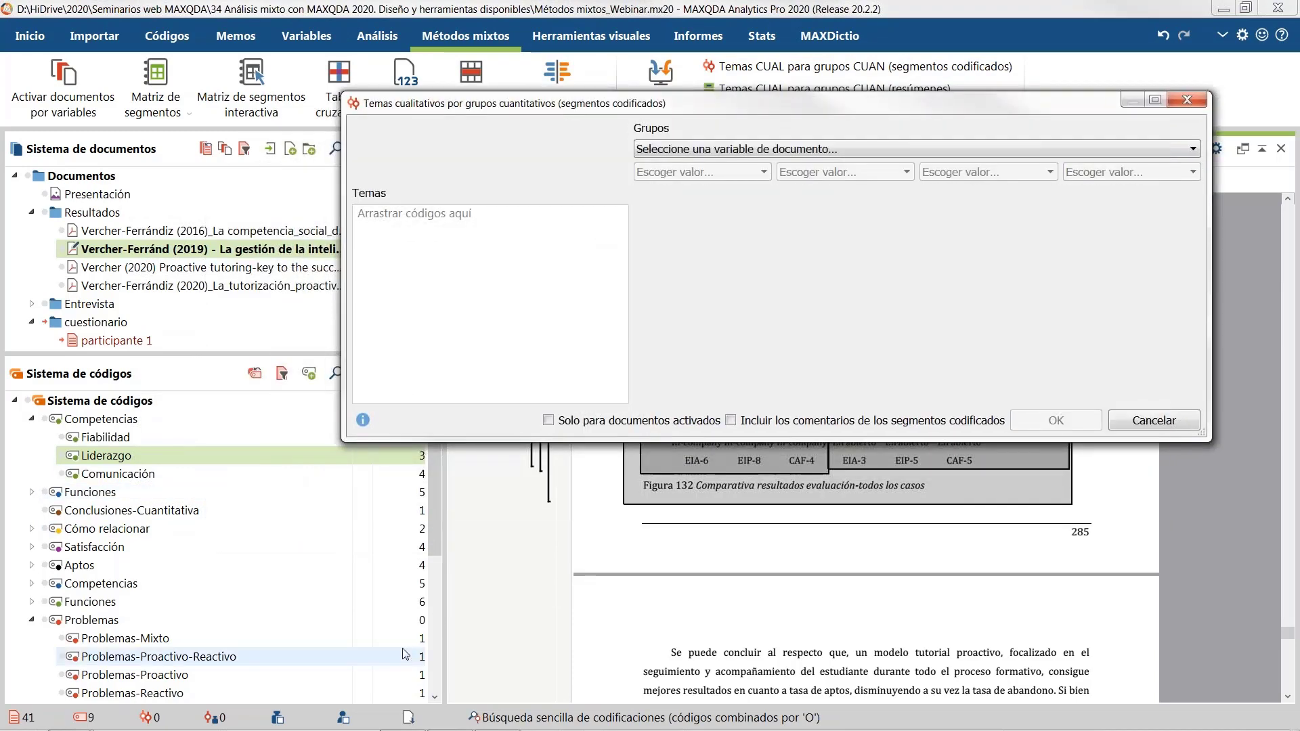
left_click(31, 621)
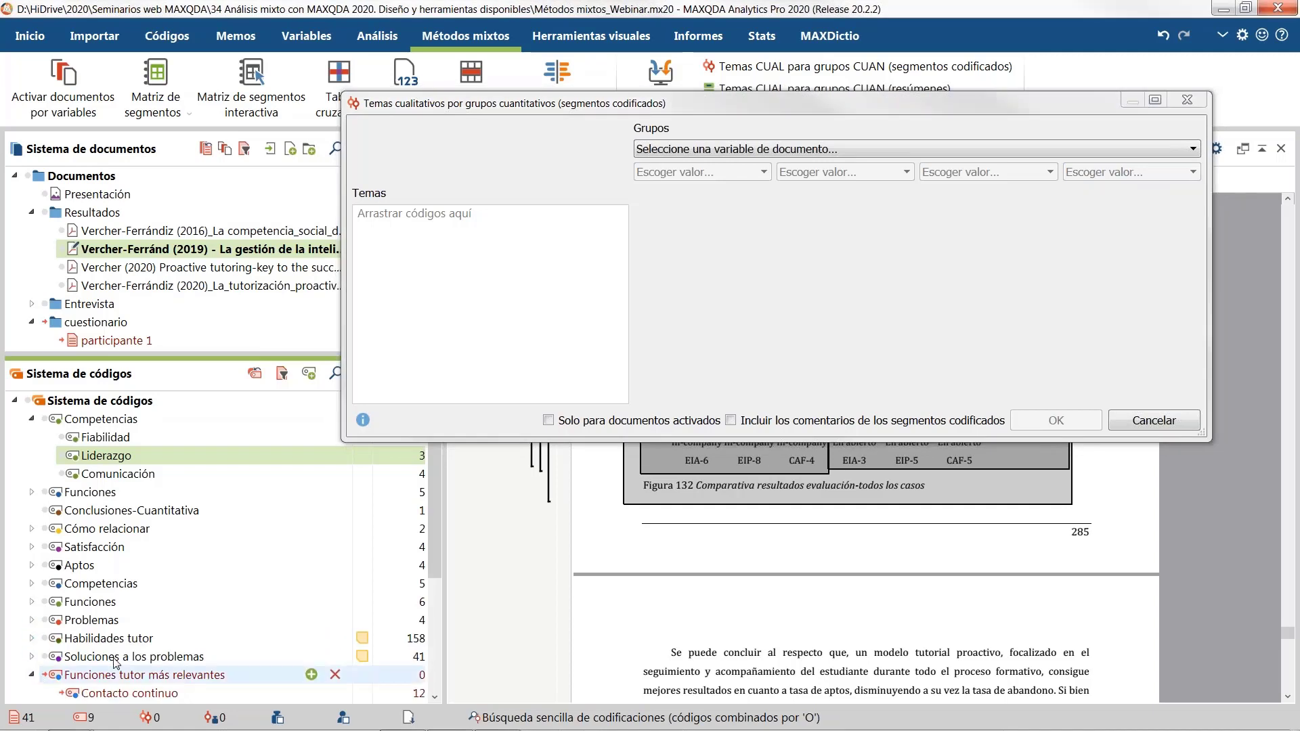
scroll(102, 636, "down", 4)
left_click_drag(151, 495, 499, 279)
left_click_drag(172, 515, 487, 285)
left_click_drag(142, 529, 542, 308)
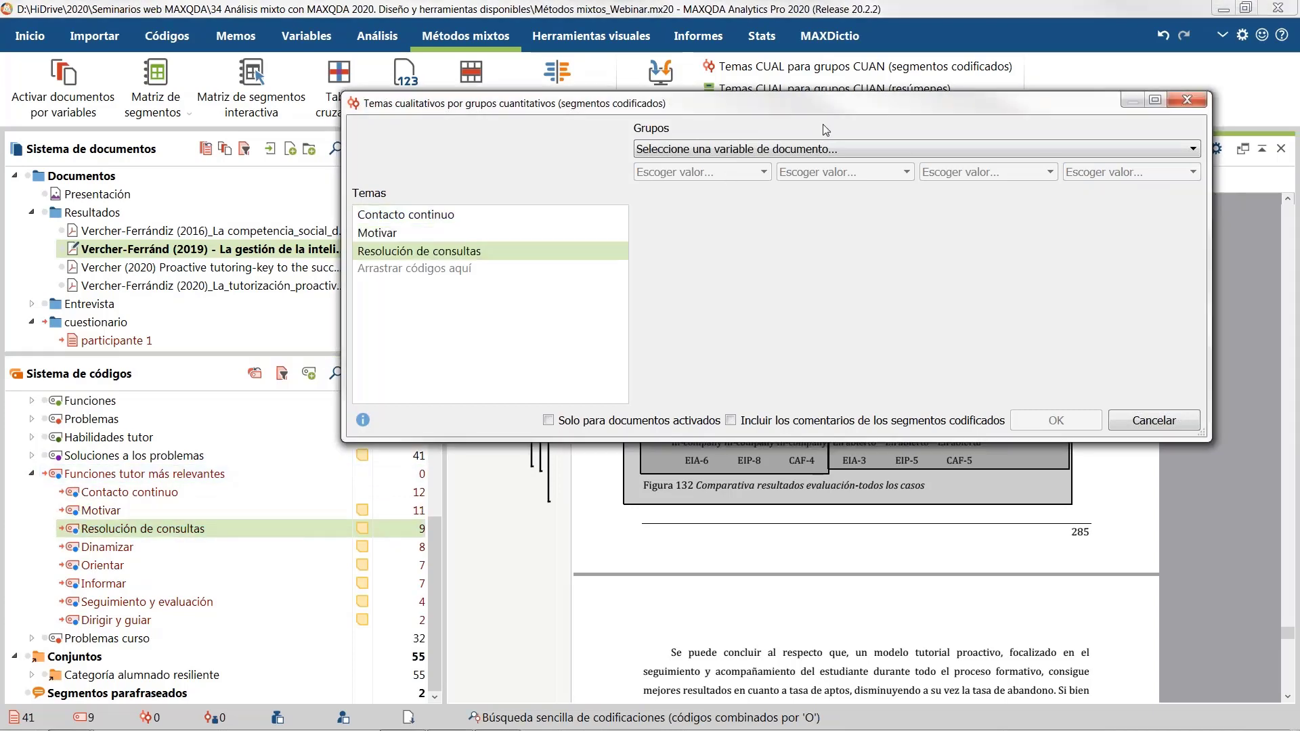
Step: Group the themes by Edad with columns De 26 a 35 años, De 36 a 45 años, Hasta 25 años and Más de 45 años
left_click(818, 150)
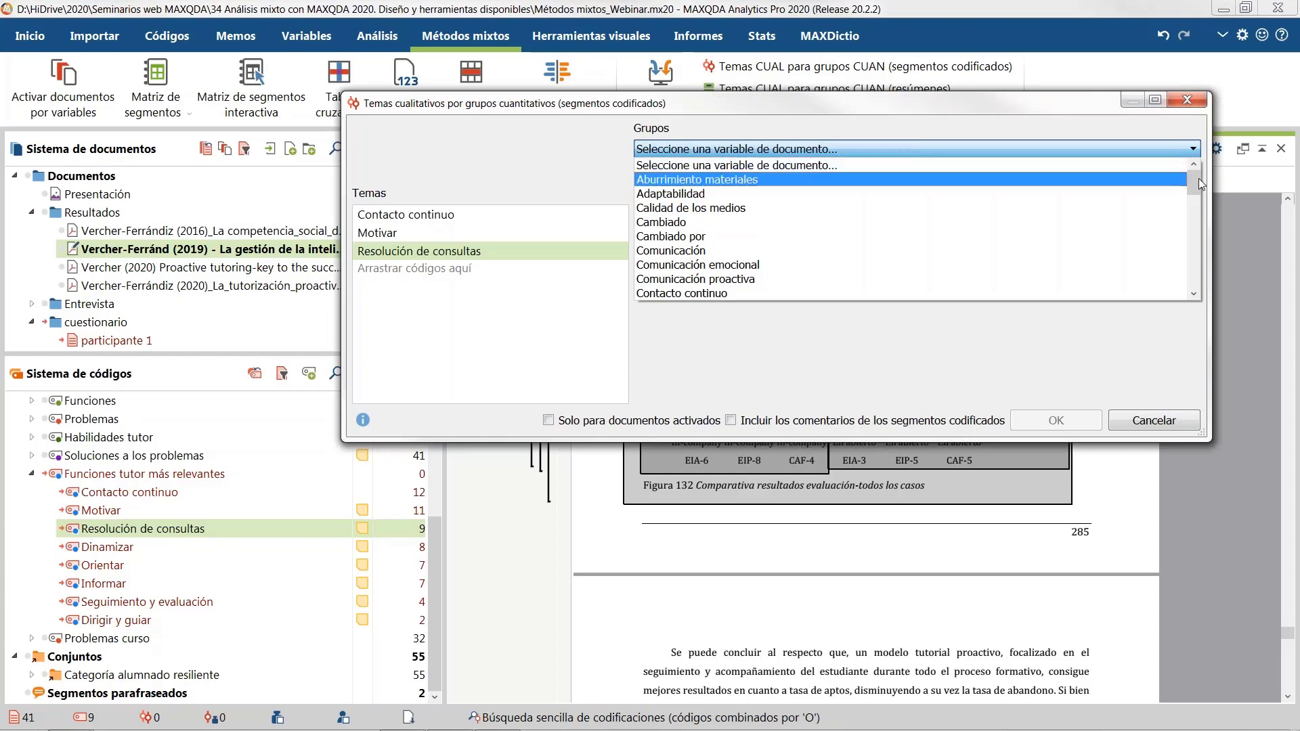
left_click_drag(1199, 178, 1184, 214)
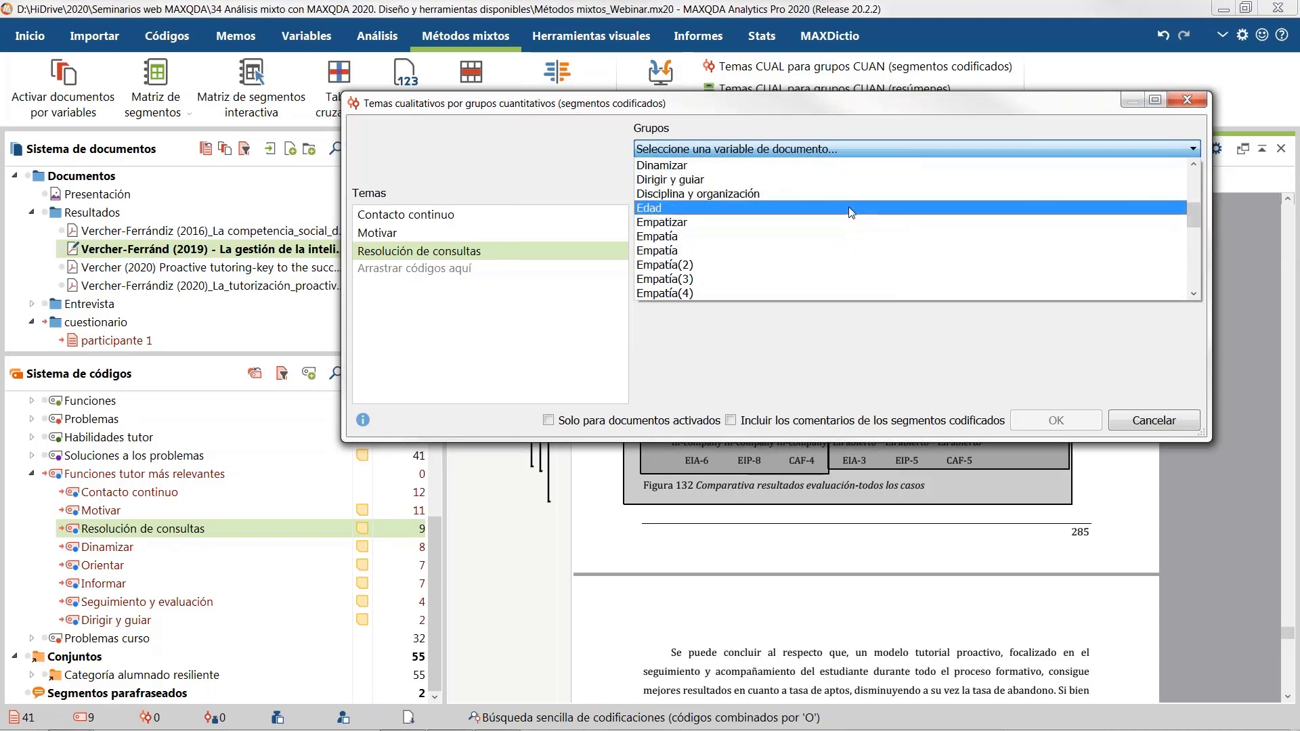
left_click(848, 208)
left_click(722, 175)
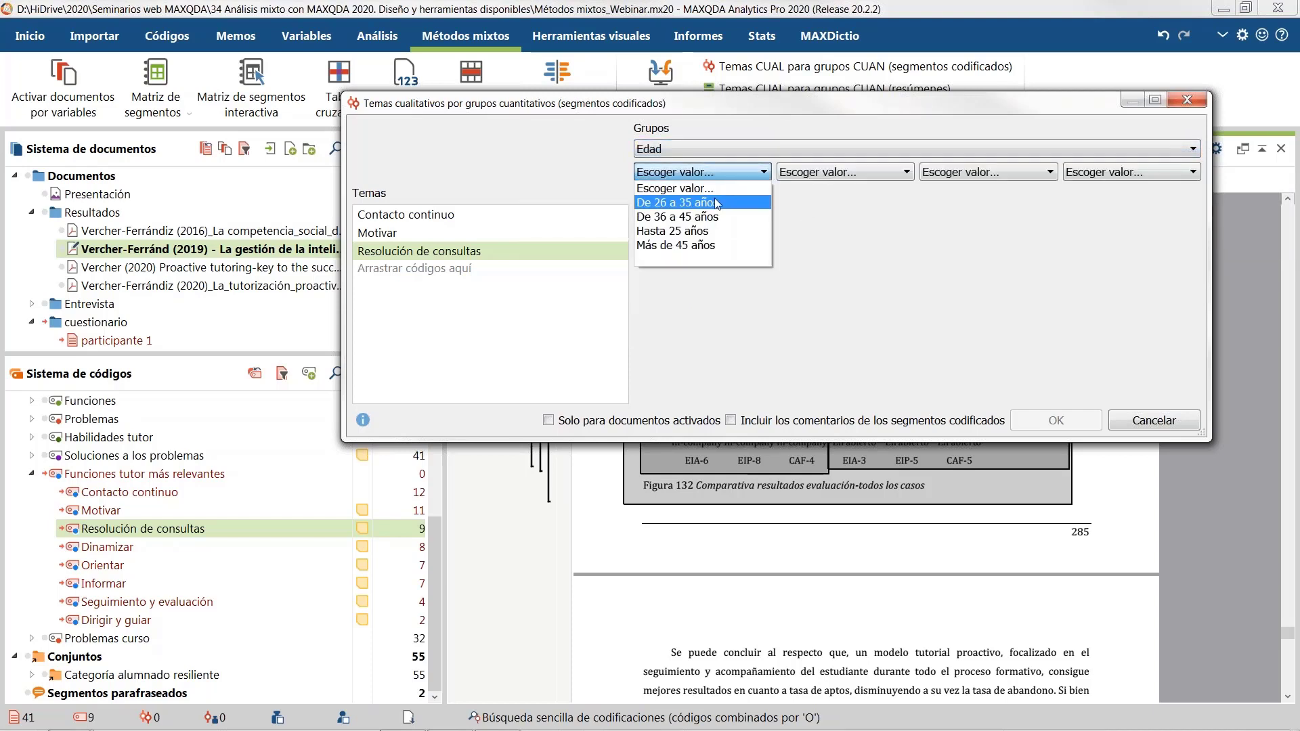
left_click(719, 197)
left_click(806, 178)
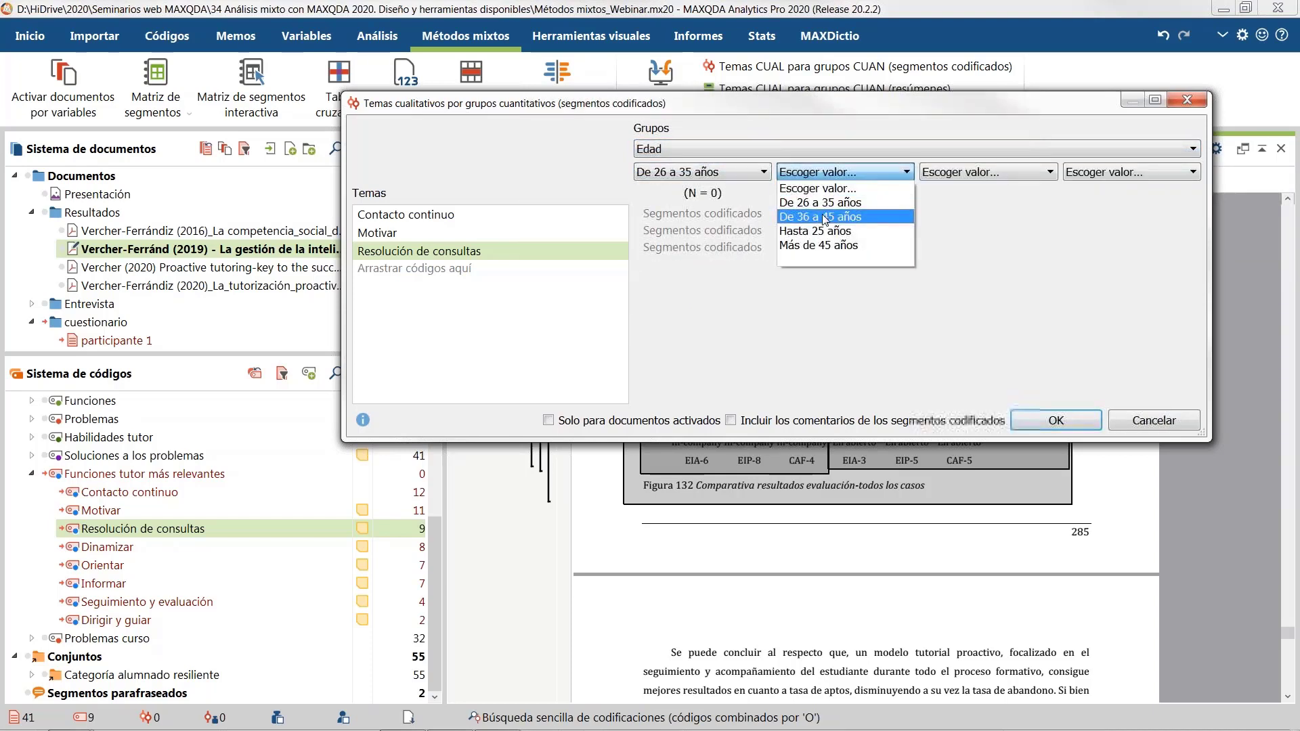
left_click(805, 214)
left_click(982, 177)
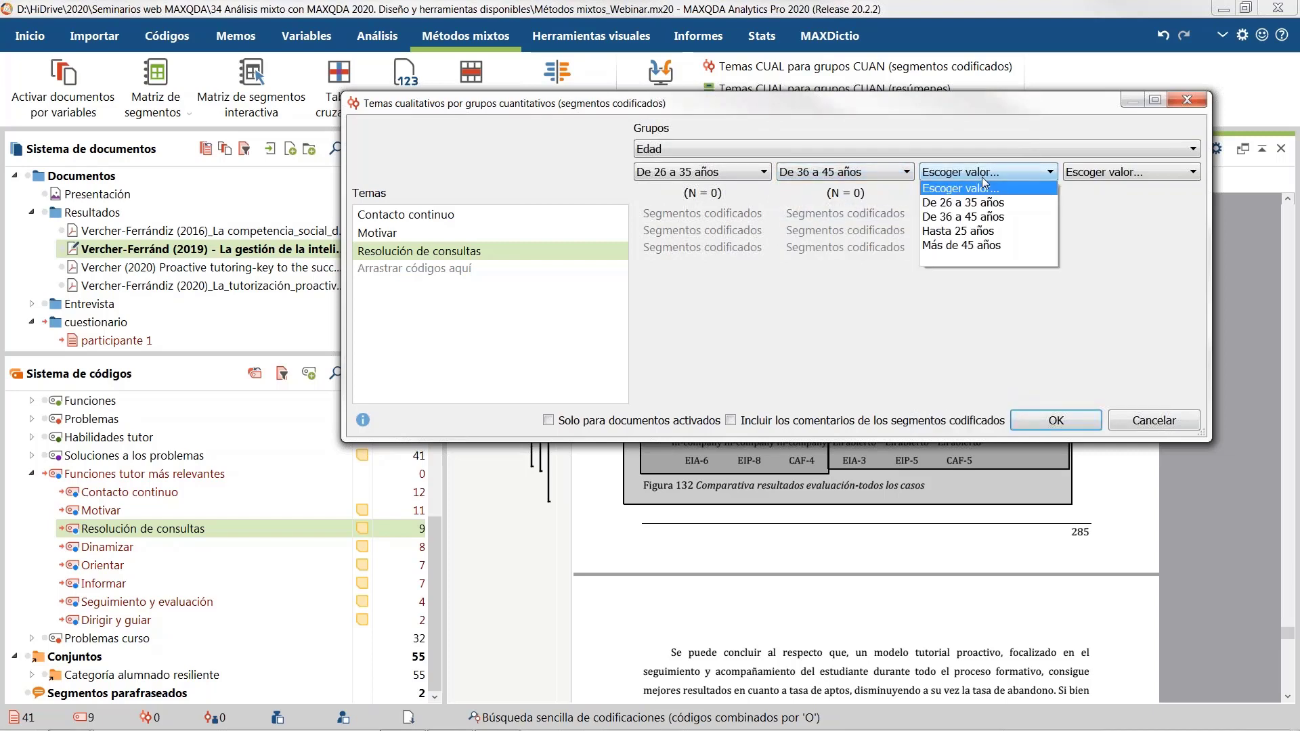
left_click(994, 238)
left_click(1124, 172)
left_click(1111, 245)
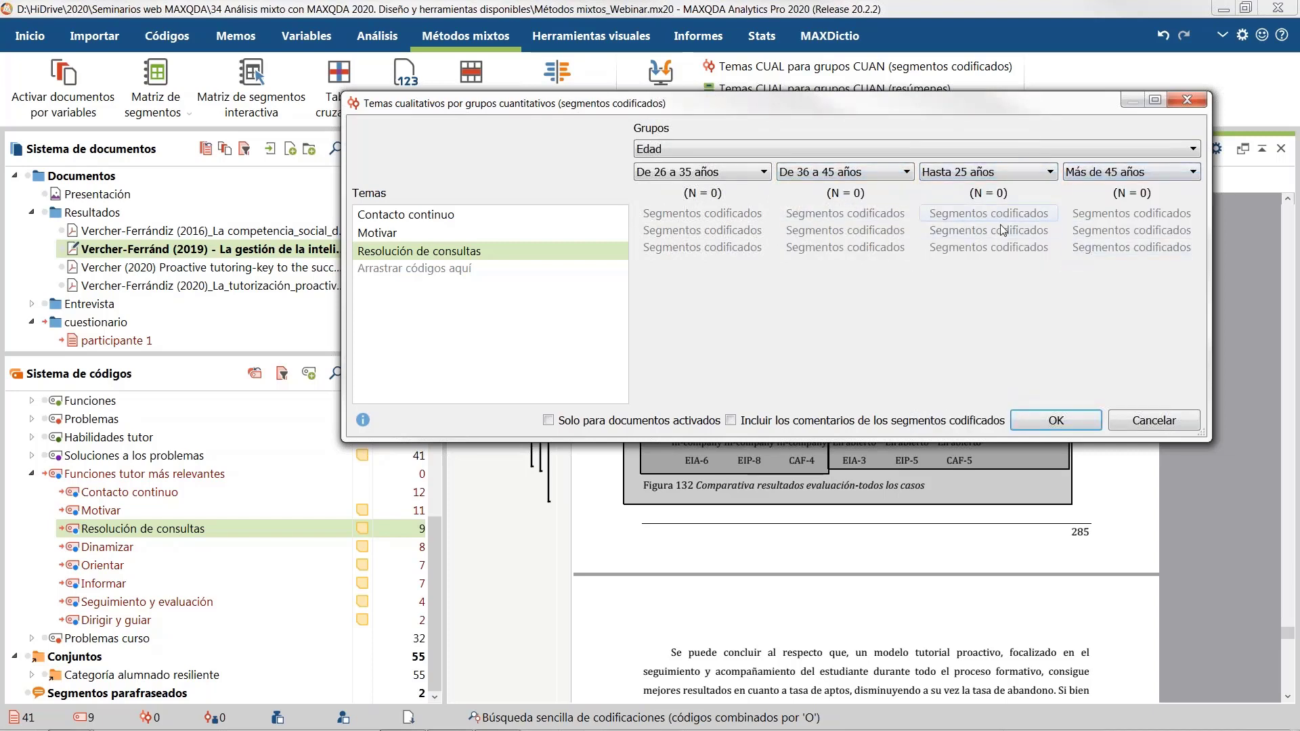
Step: Generate the themes-by-age display for activated documents only and compare the segments for Contacto continuo, Motivar and Resolución de consultas
left_click(550, 421)
left_click(1074, 425)
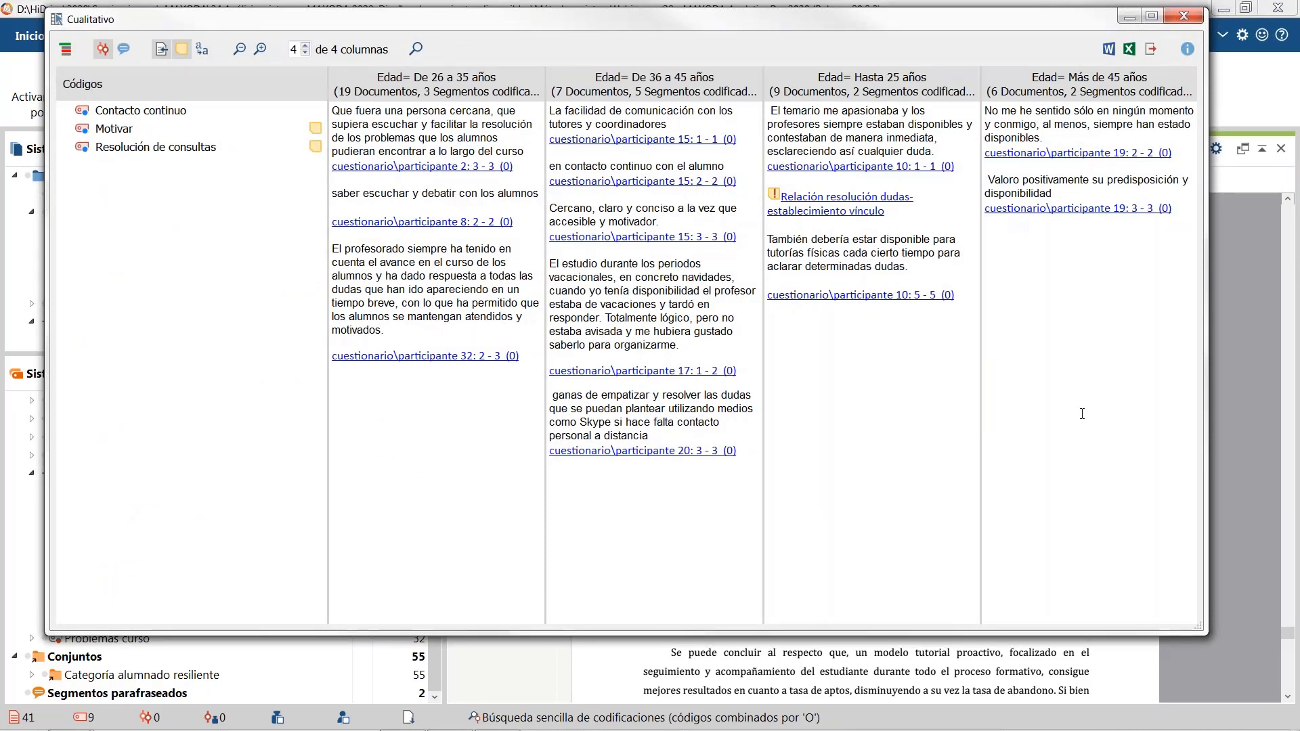
left_click(122, 131)
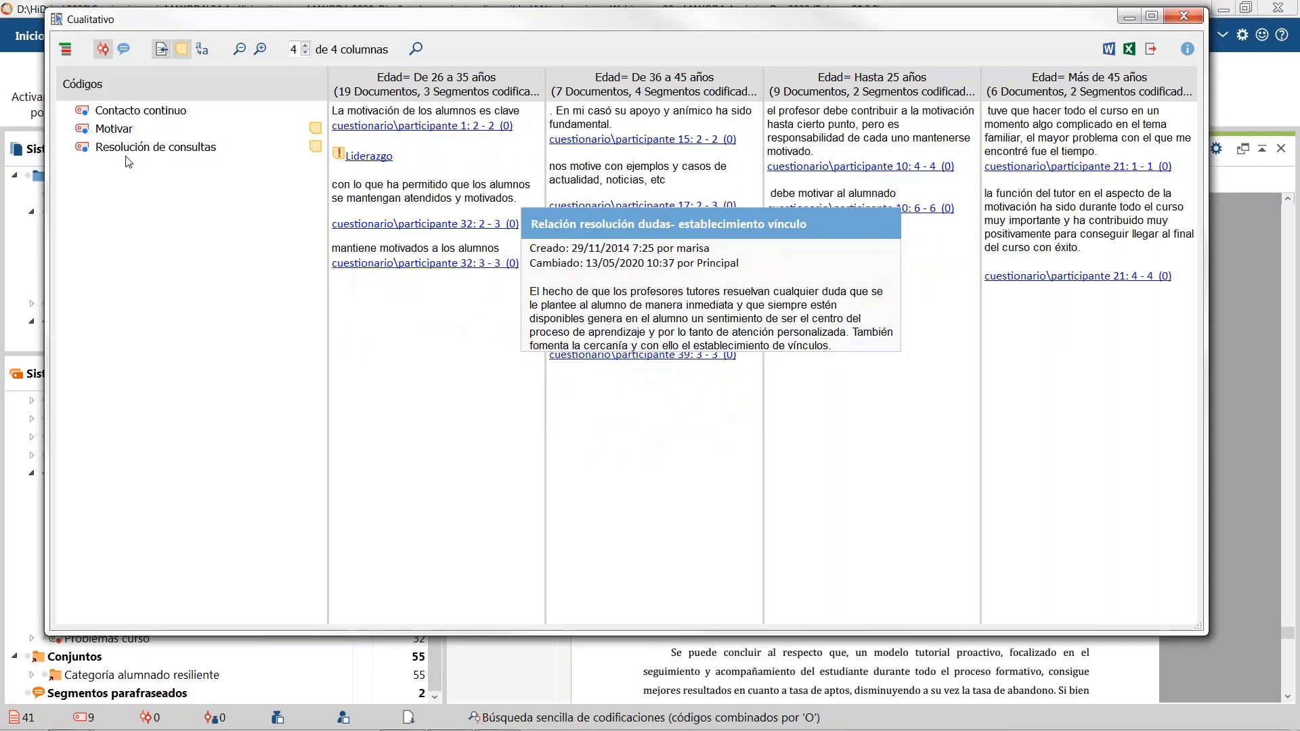
left_click(127, 150)
left_click(139, 113)
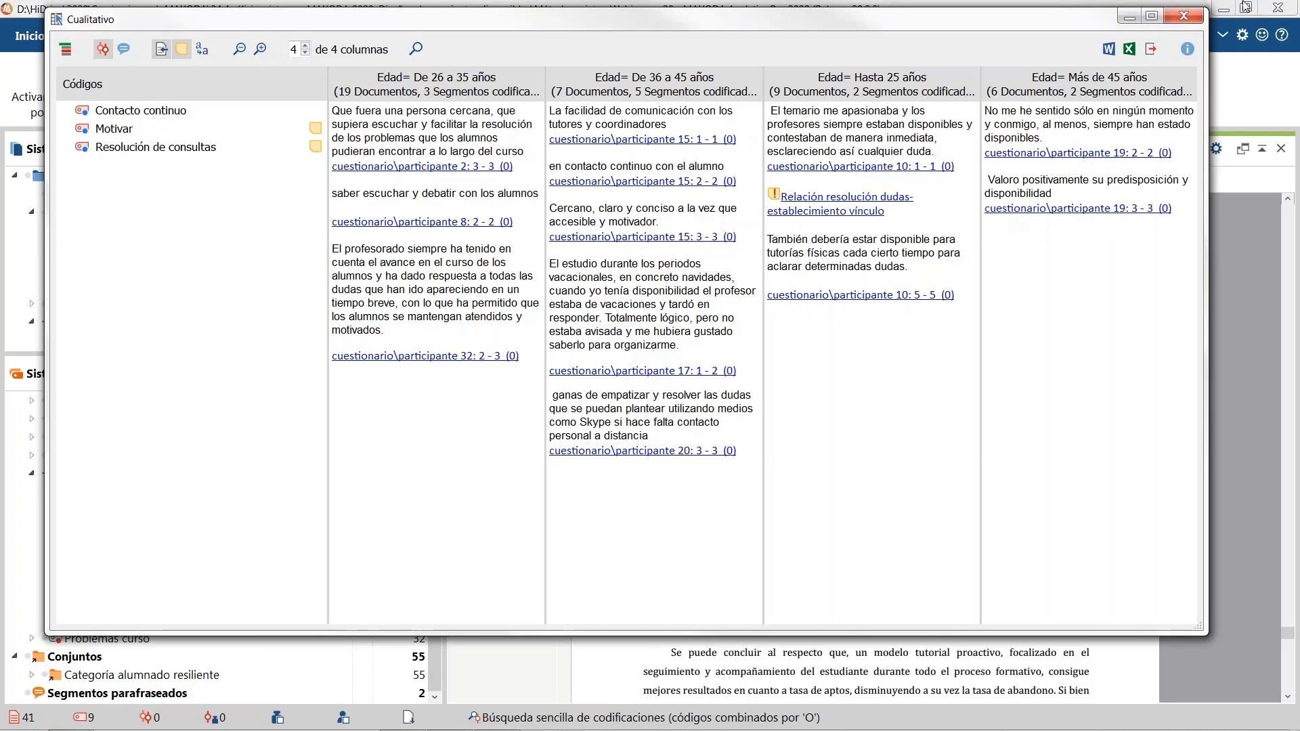
left_click(1183, 15)
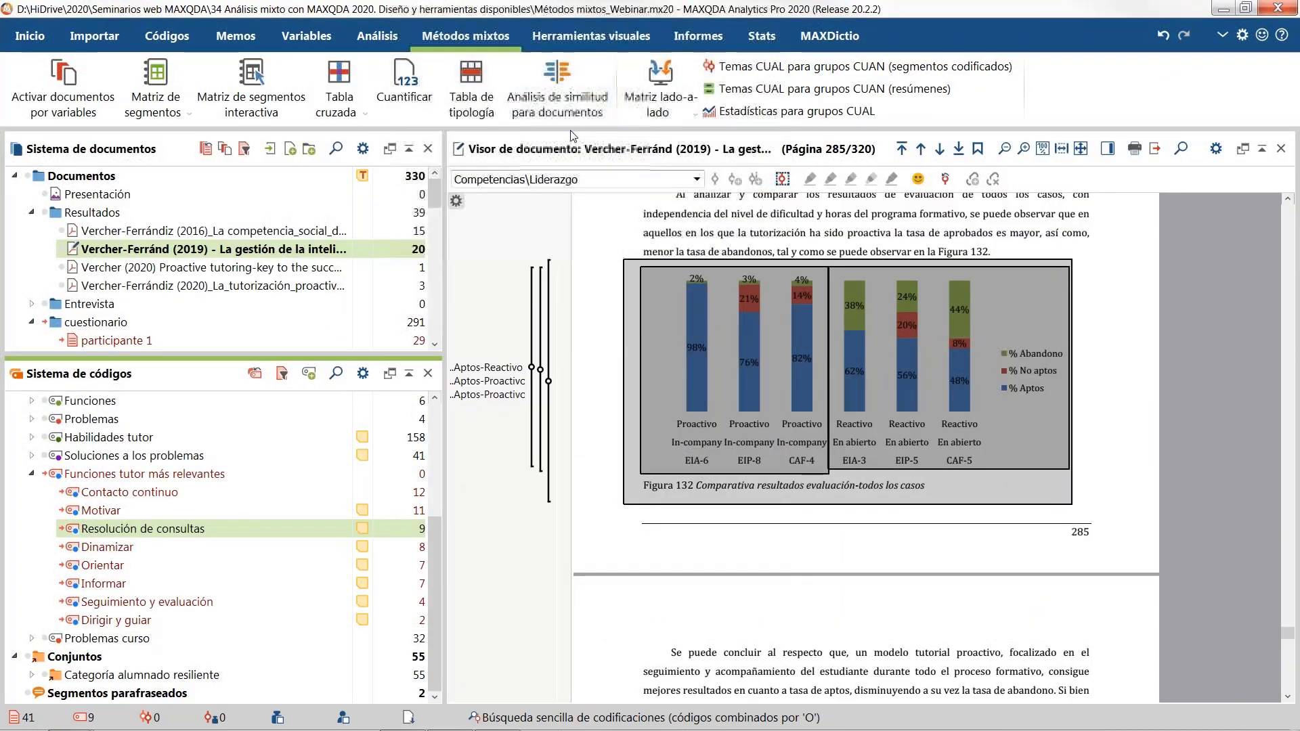
Step: Build a side-by-side matrix of coded segments for the 2016 and 2019 documents, adding Liderazgo alongside Comunicación, and compare both themes
left_click(658, 113)
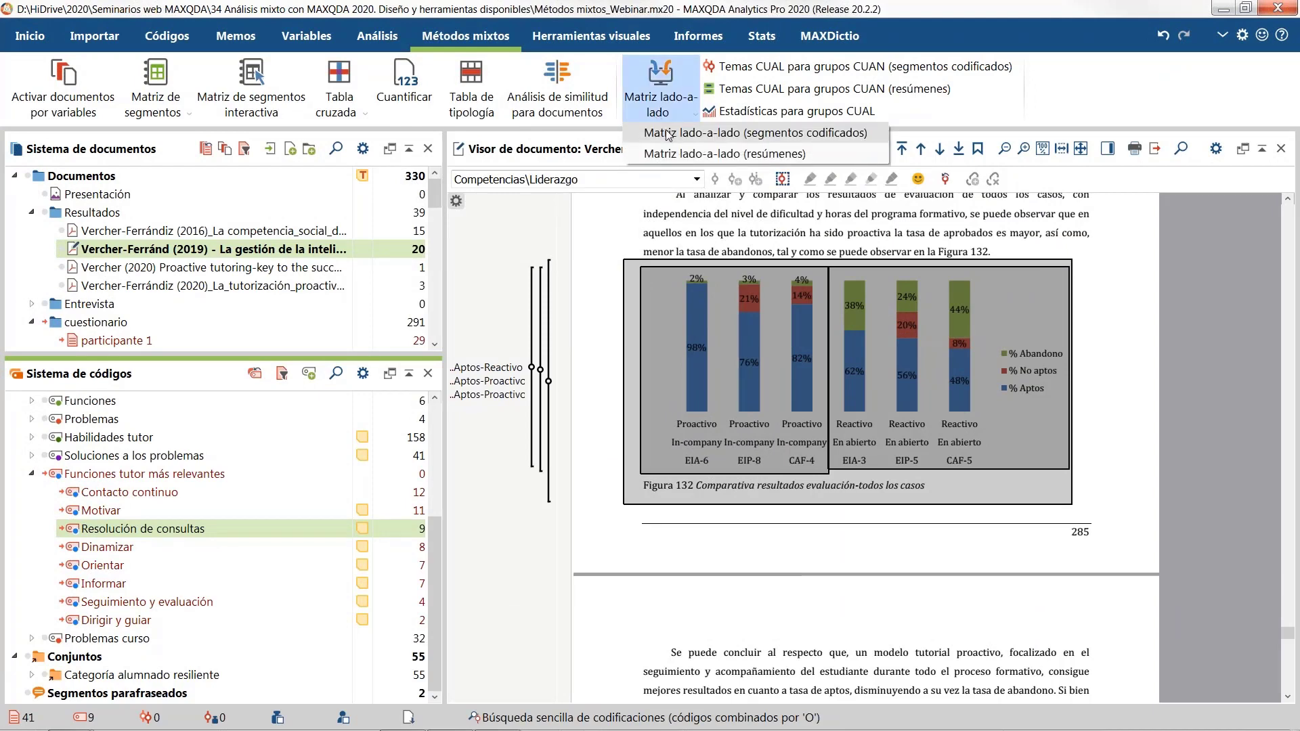
left_click(668, 134)
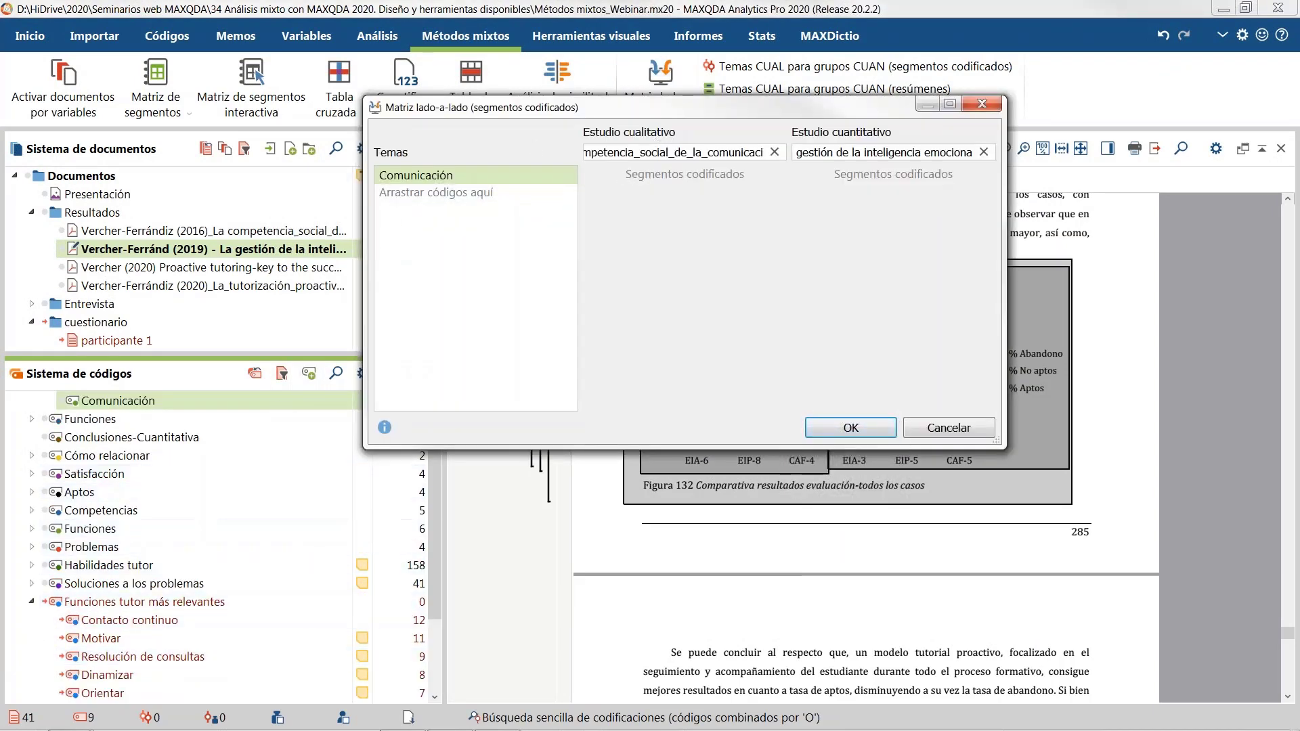
scroll(135, 467, "up", 2)
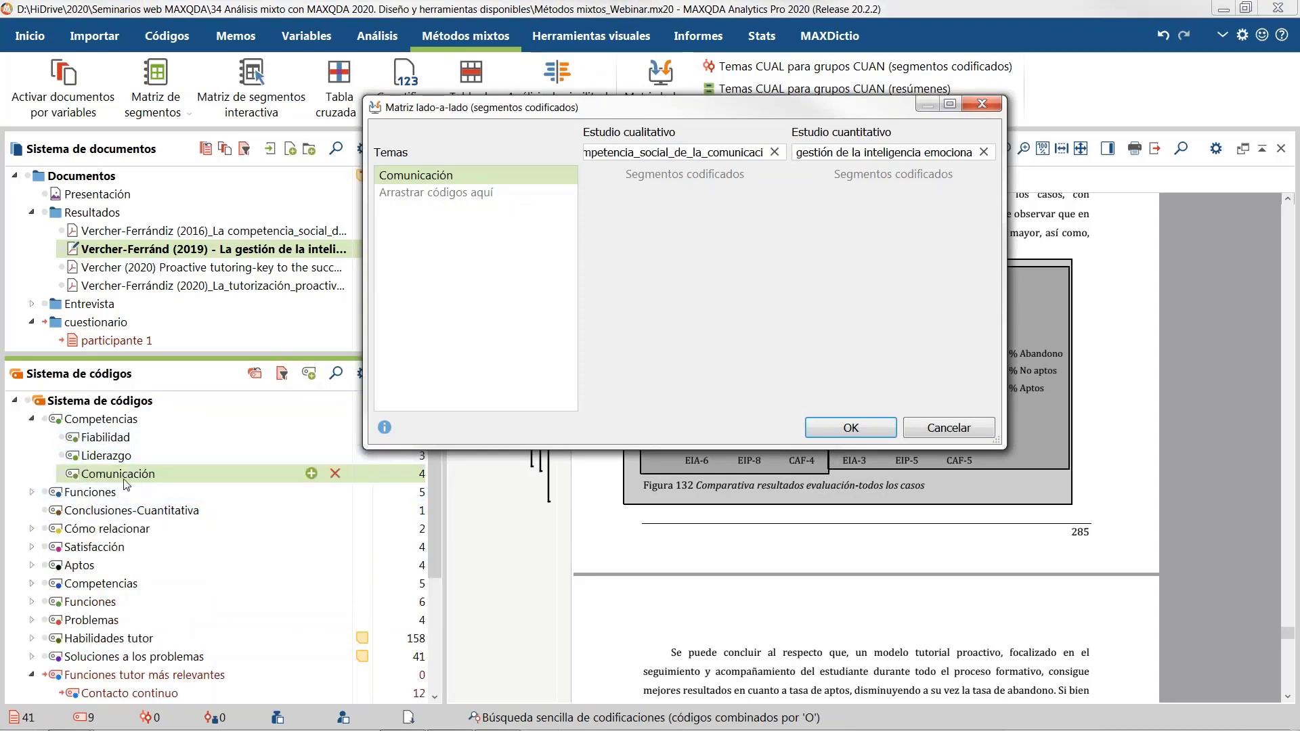
left_click_drag(108, 455, 453, 288)
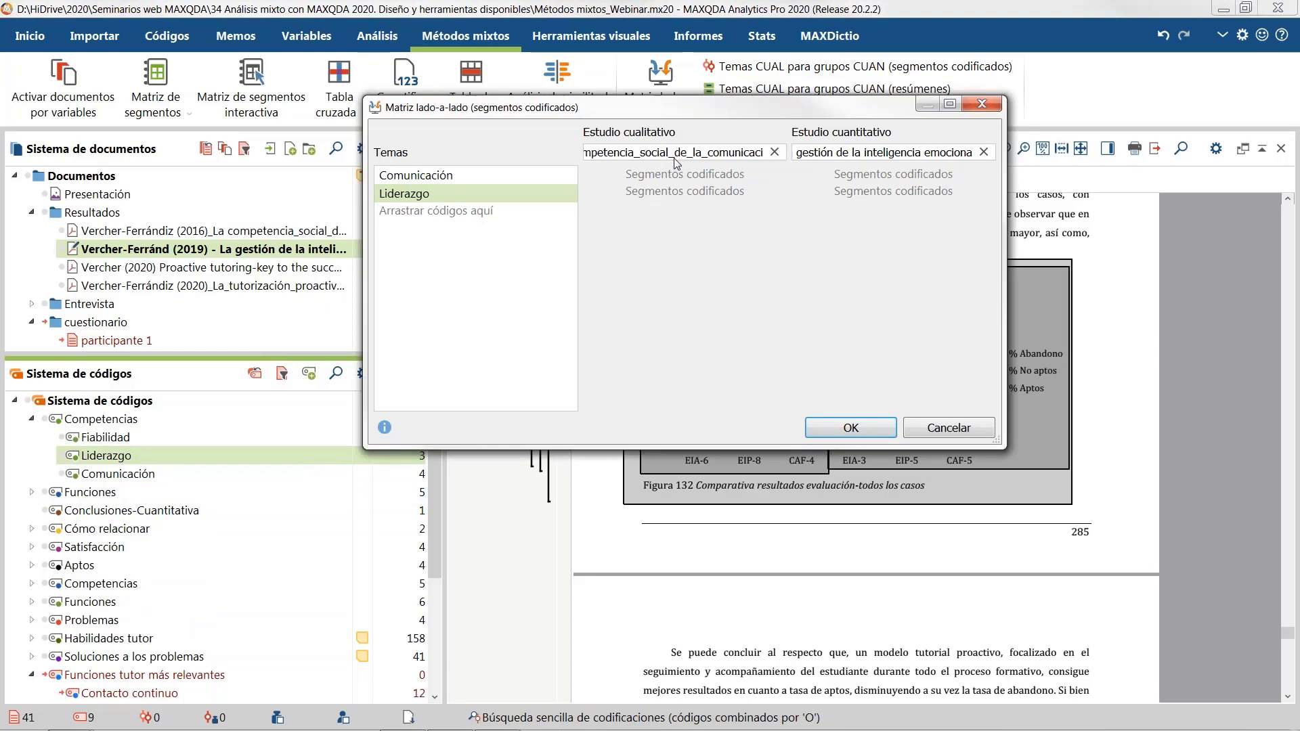
left_click(869, 426)
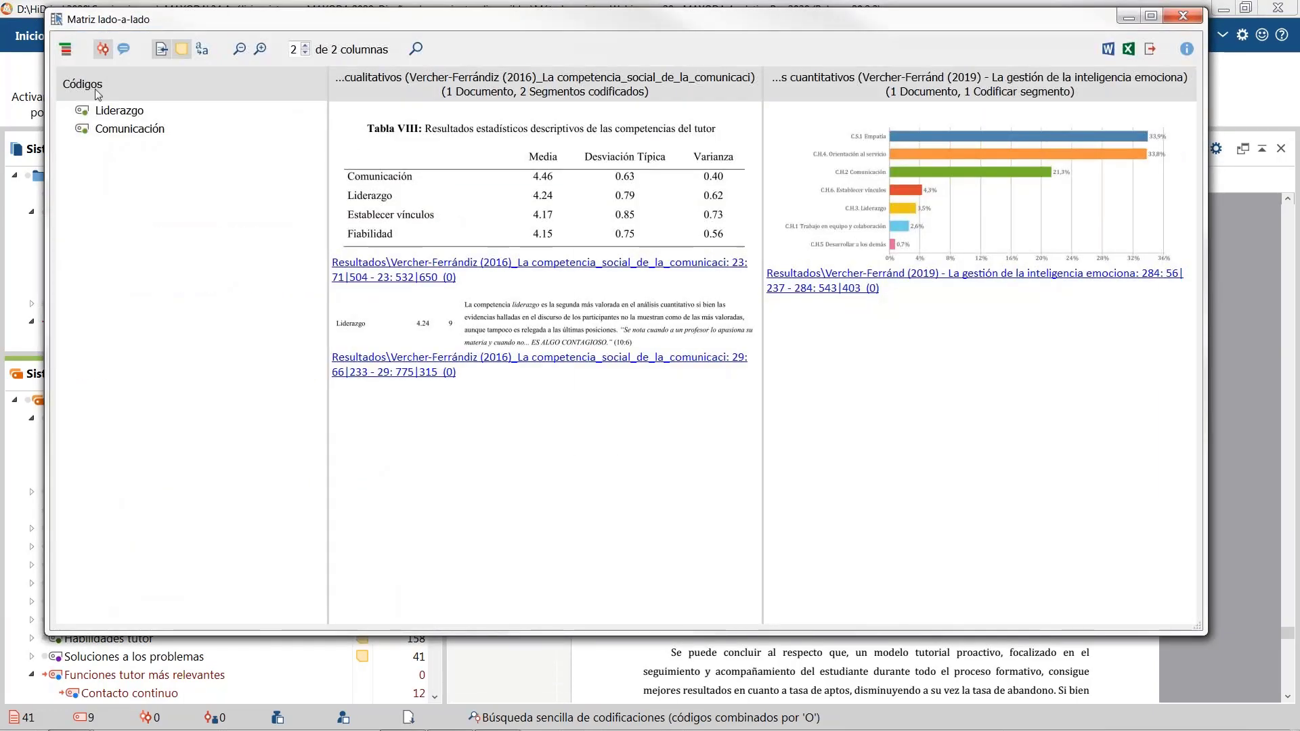
left_click(133, 136)
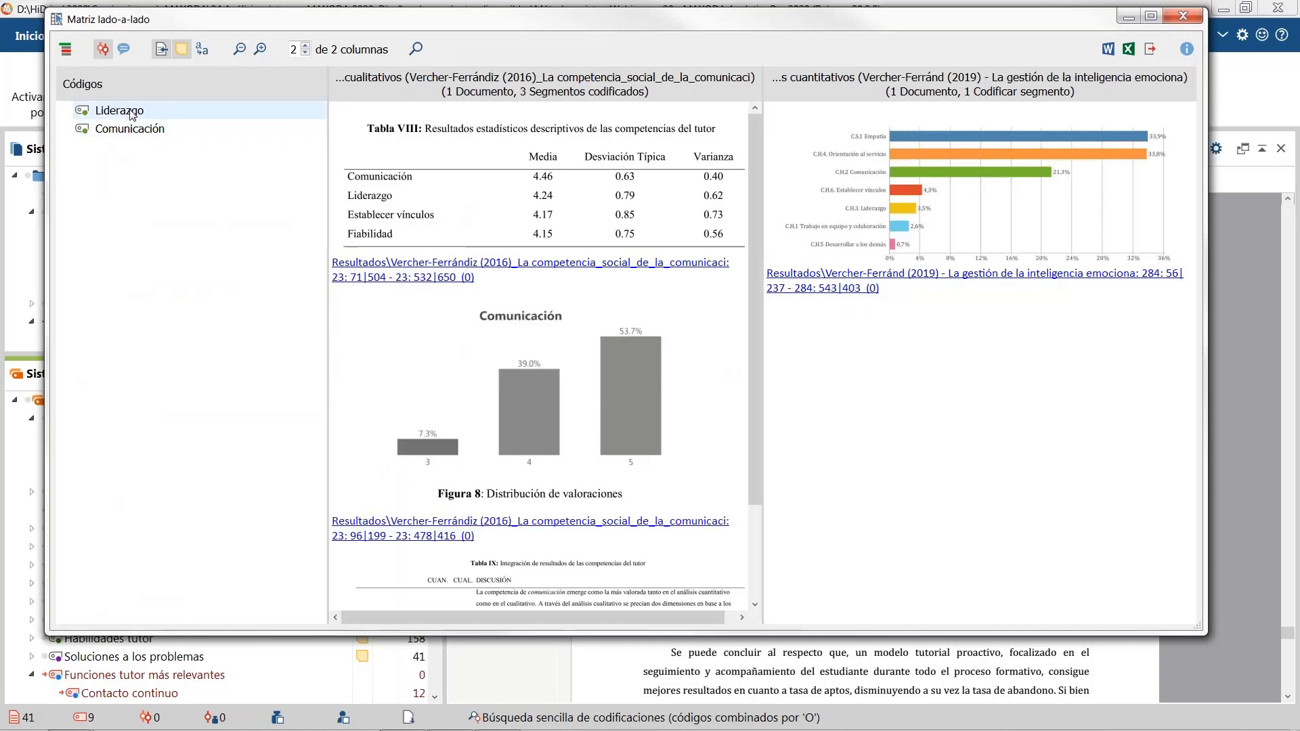
left_click(132, 113)
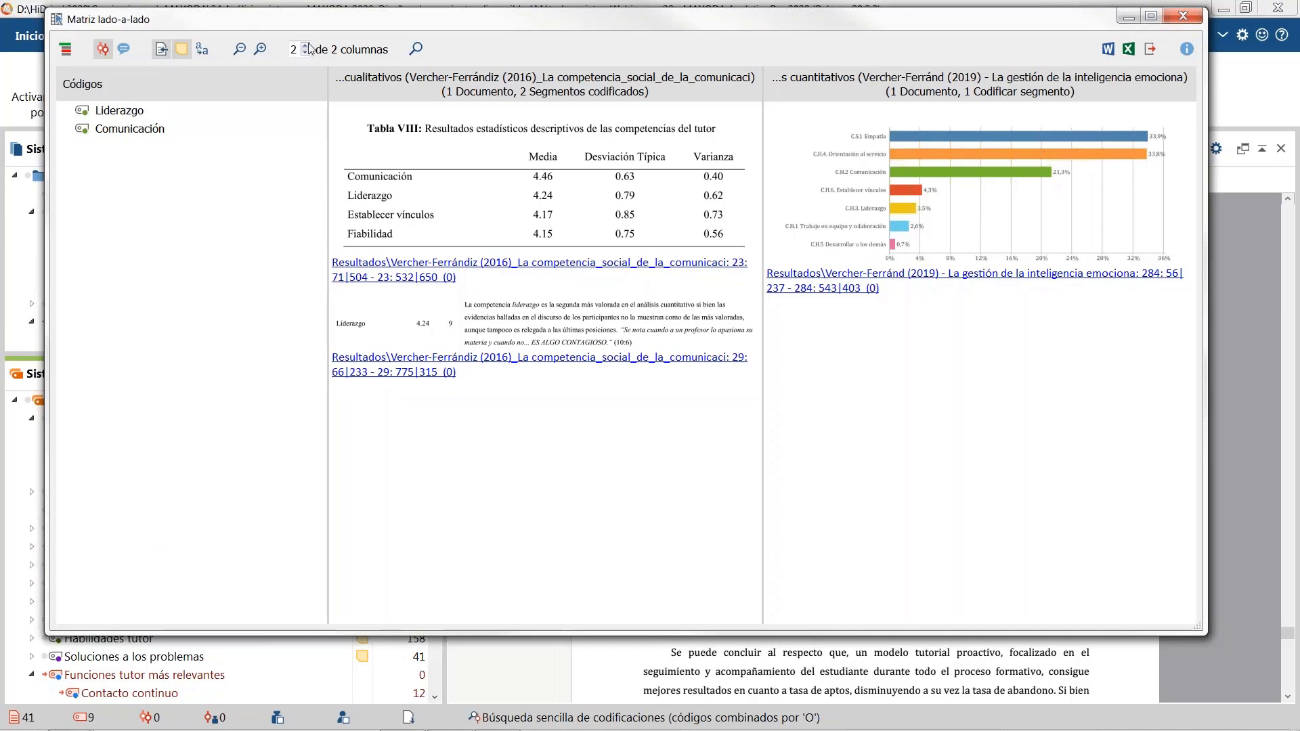
Step: Move the matrix window out of the way and examine Figura 133 and the coded Figura 134 in the 2019 document
left_click_drag(257, 19, 489, 50)
left_click_drag(279, 275, 394, 274)
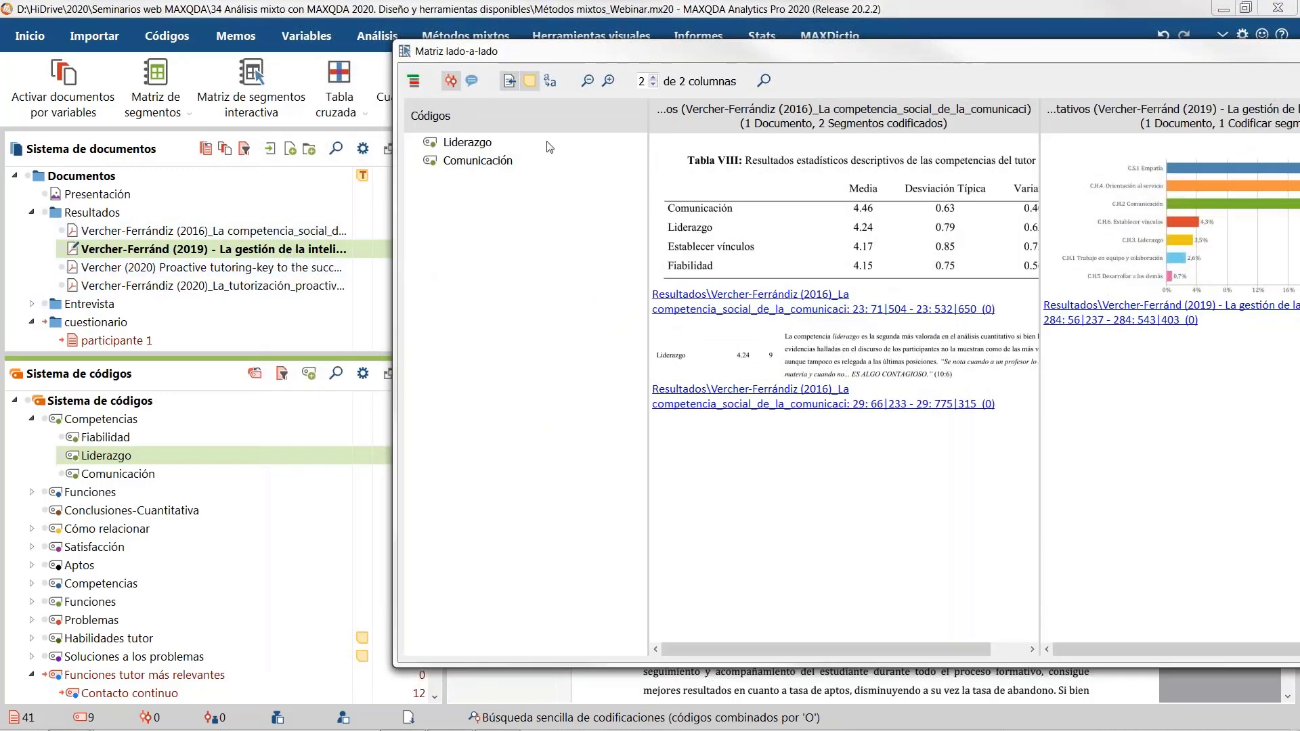
left_click_drag(696, 55, 687, 591)
scroll(709, 400, "down", 5)
scroll(698, 402, "up", 5)
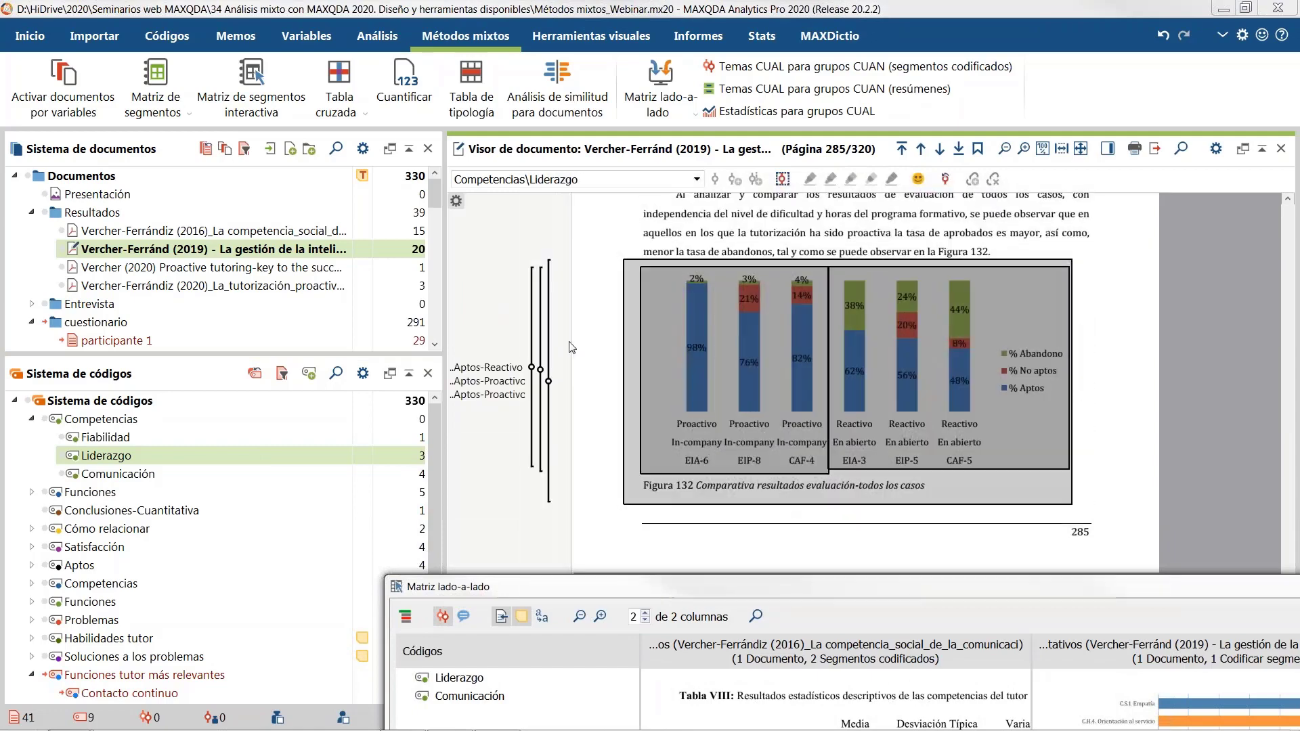
scroll(530, 467, "down", 1)
scroll(531, 467, "down", 10)
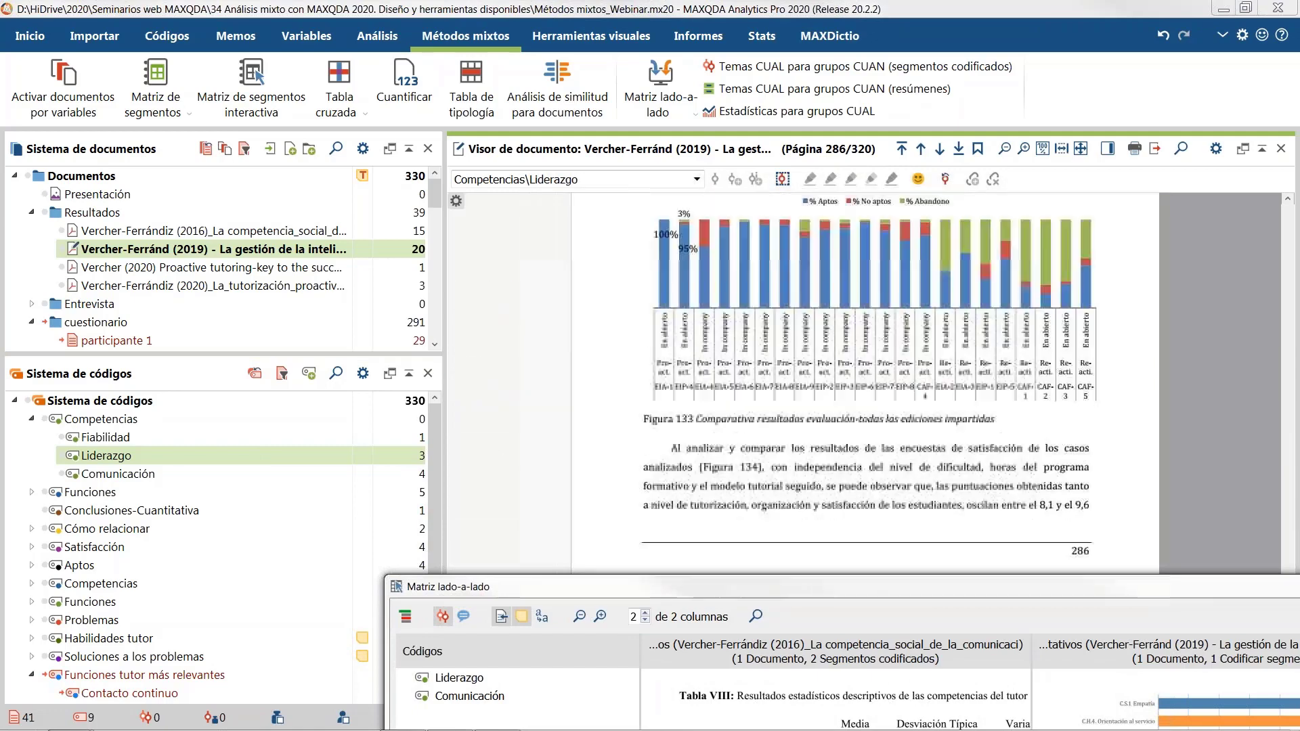
scroll(907, 406, "up", 3)
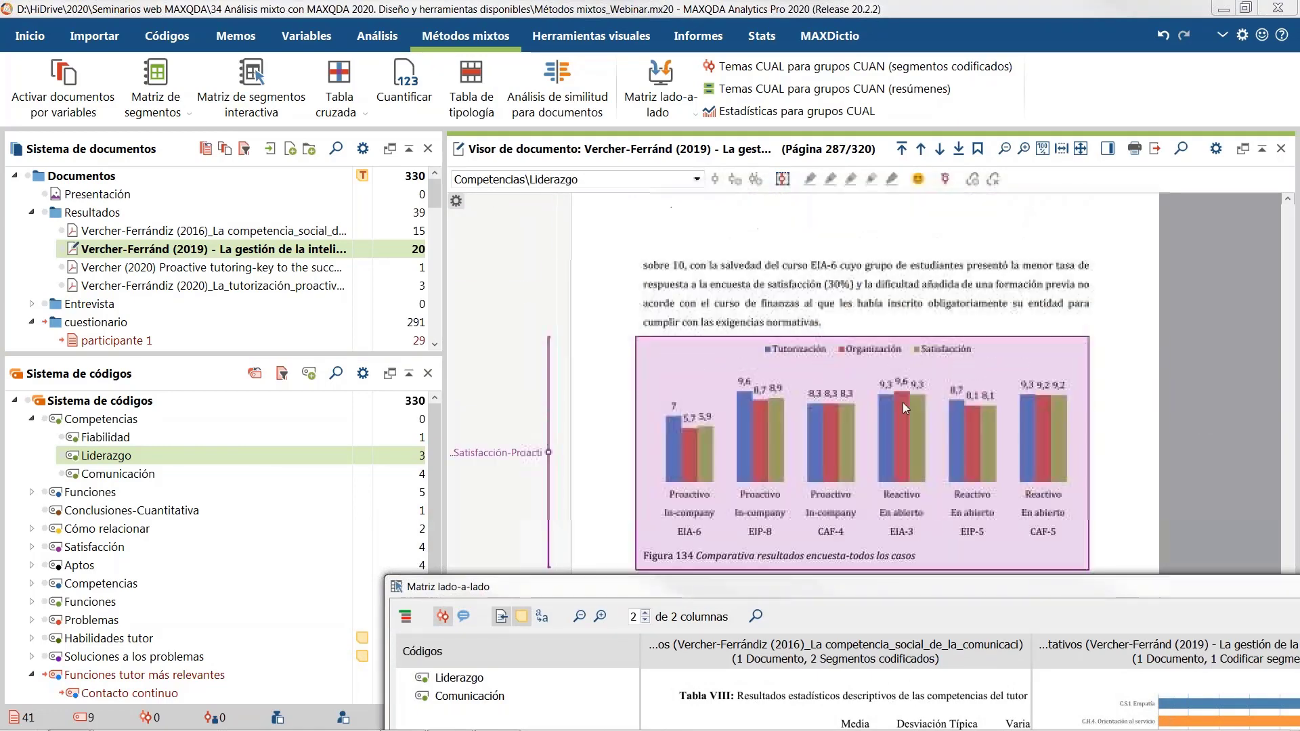
scroll(904, 402, "down", 3)
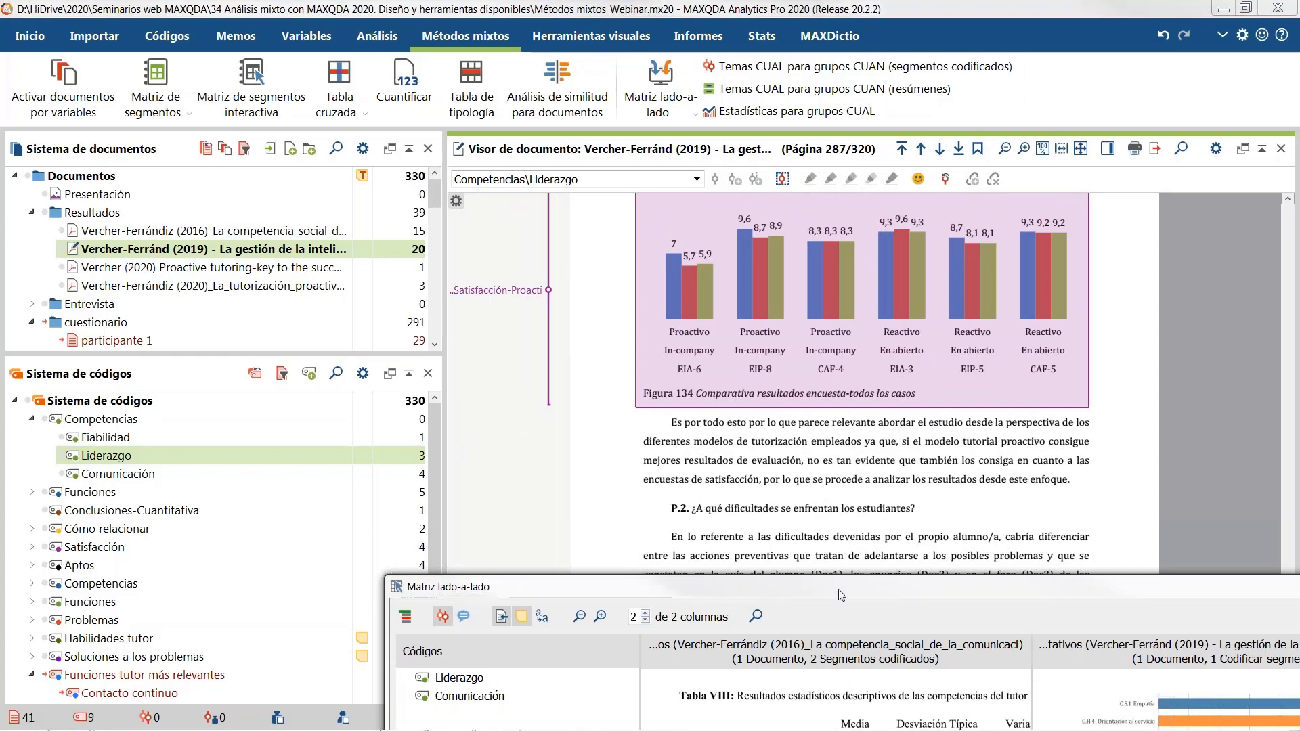
Step: Expand the Cómo relacionar and Satisfacción codes to show their subcodes
left_click_drag(841, 595, 868, 488)
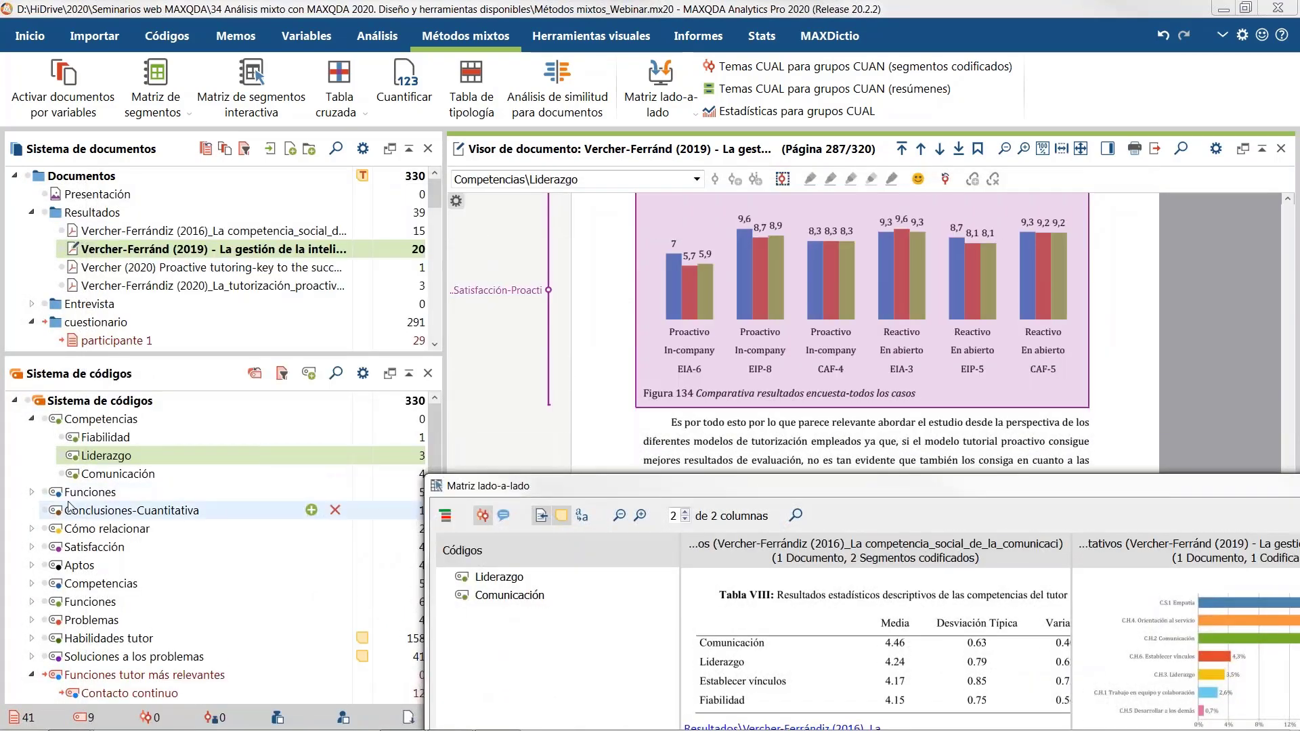
left_click(31, 528)
left_click(31, 583)
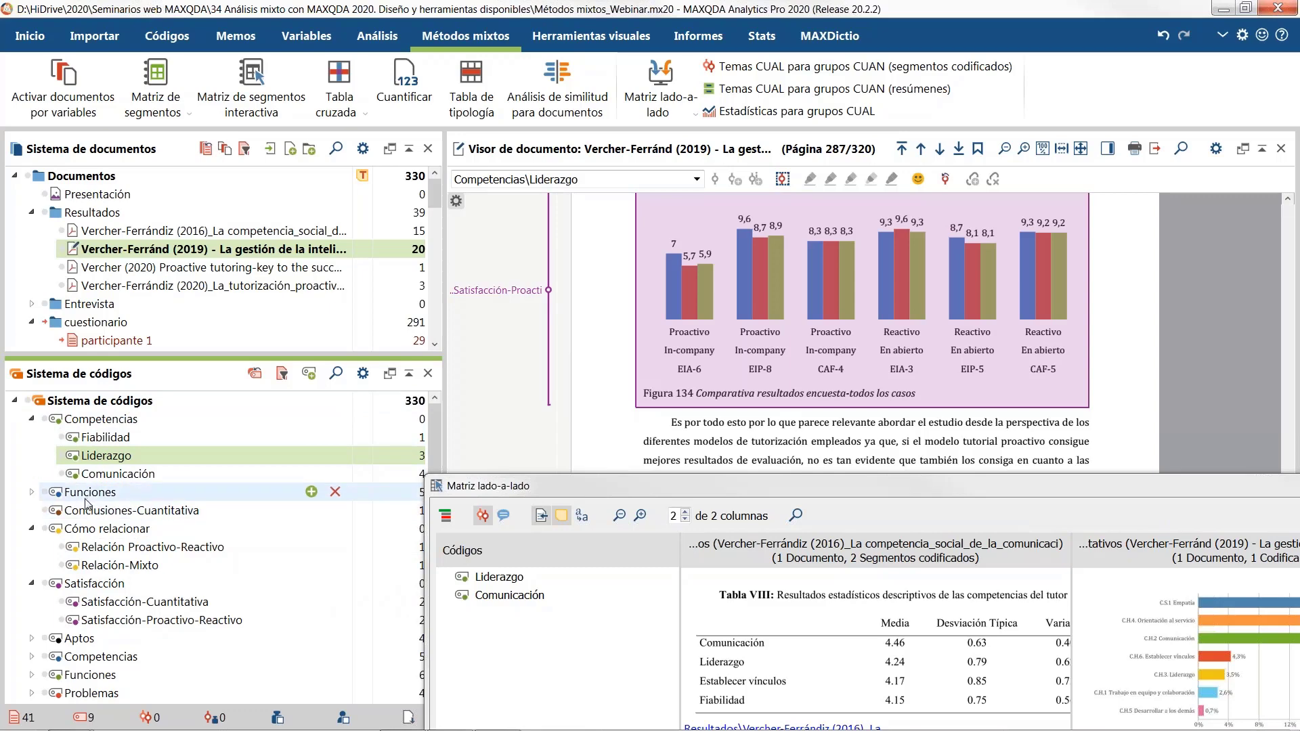
Step: Review the side-by-side matrix for Liderazgo at full window size, and close it
left_click_drag(570, 489, 203, 96)
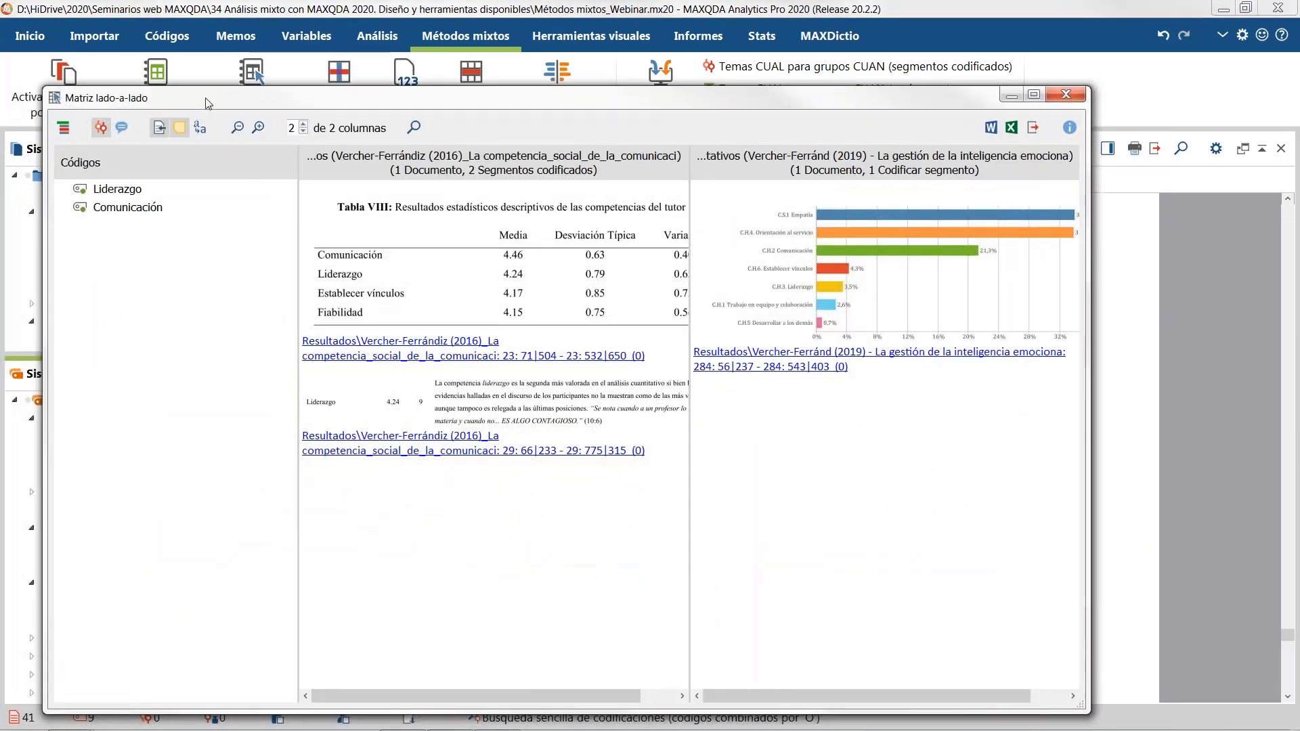
left_click(1034, 94)
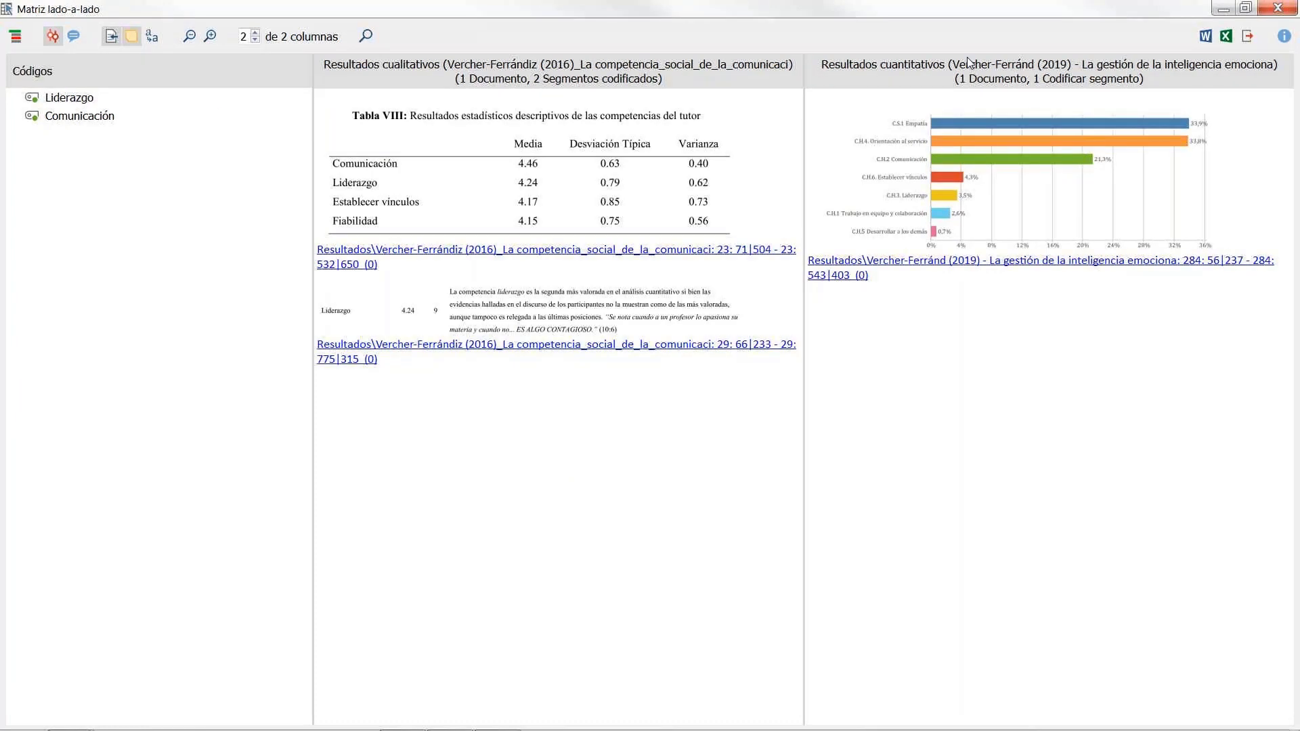
left_click(1280, 10)
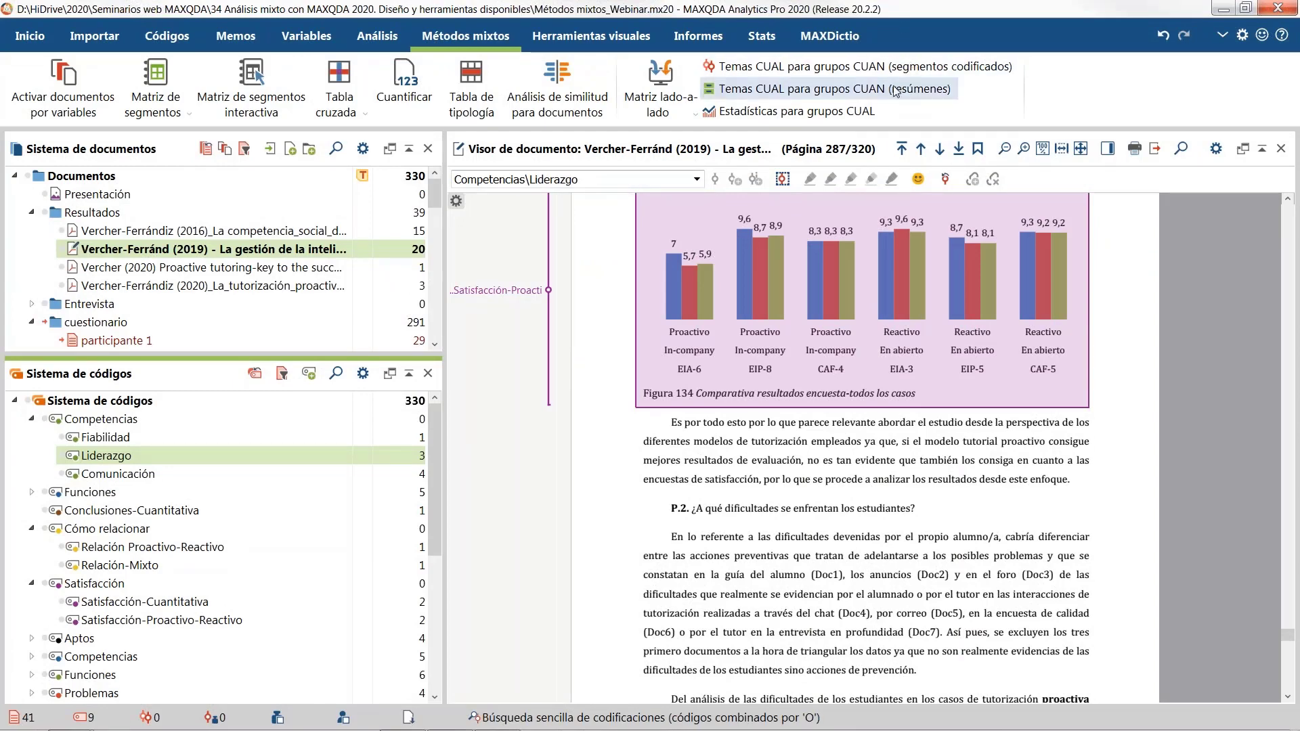
Step: Start statistics for qualitative groups, adding the document variable Género with all its values, Hombre and Mujer
left_click(746, 117)
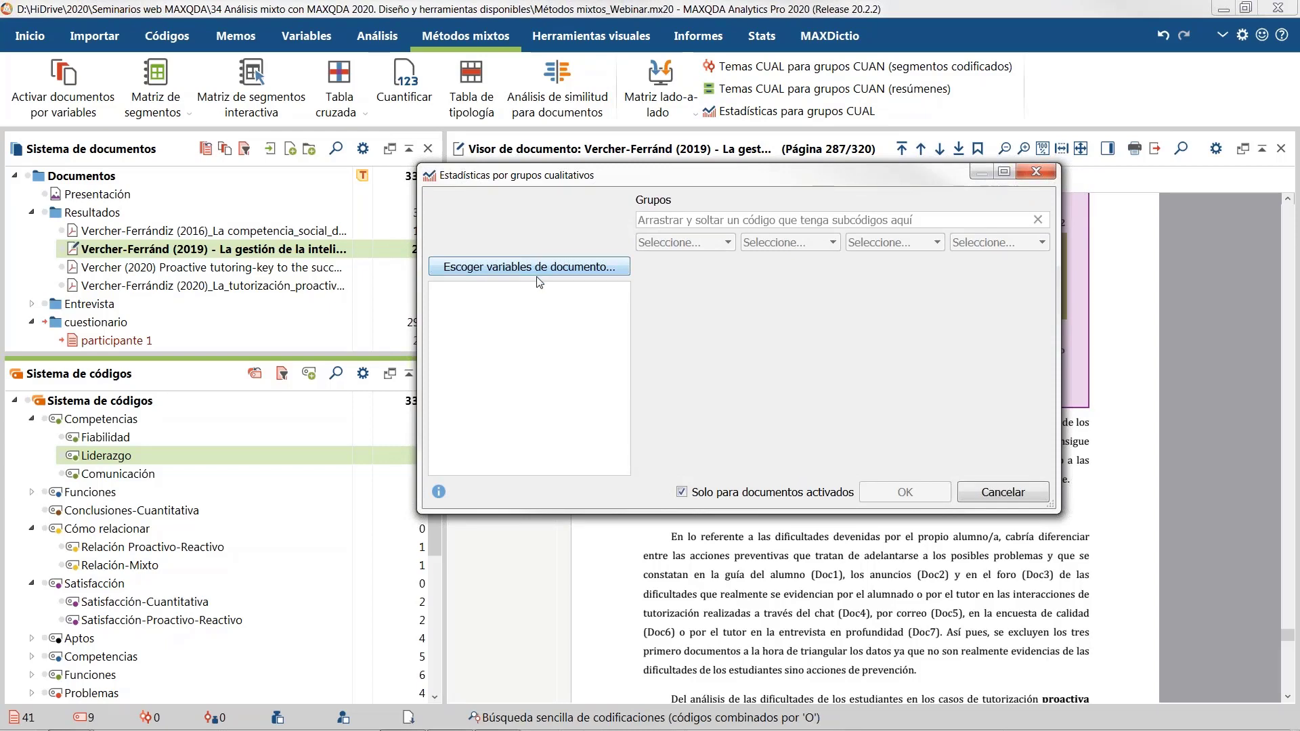
left_click(558, 271)
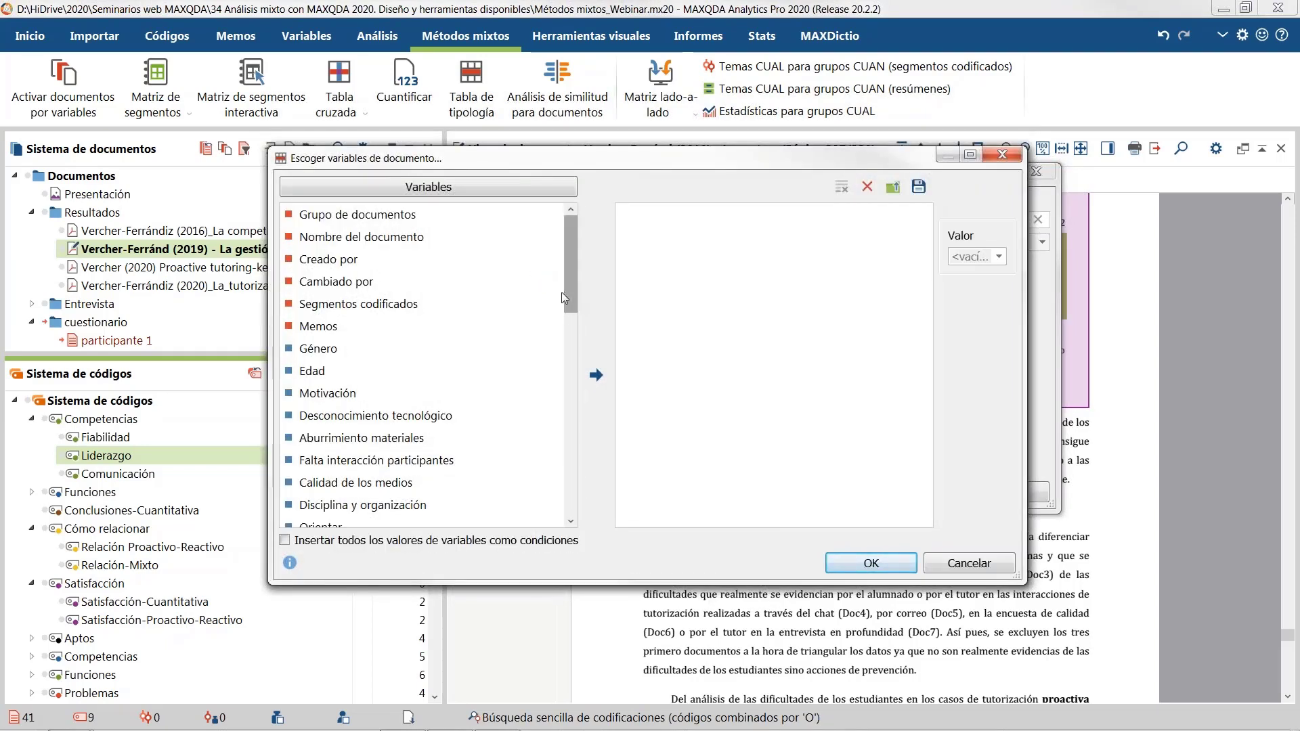
left_click(323, 358)
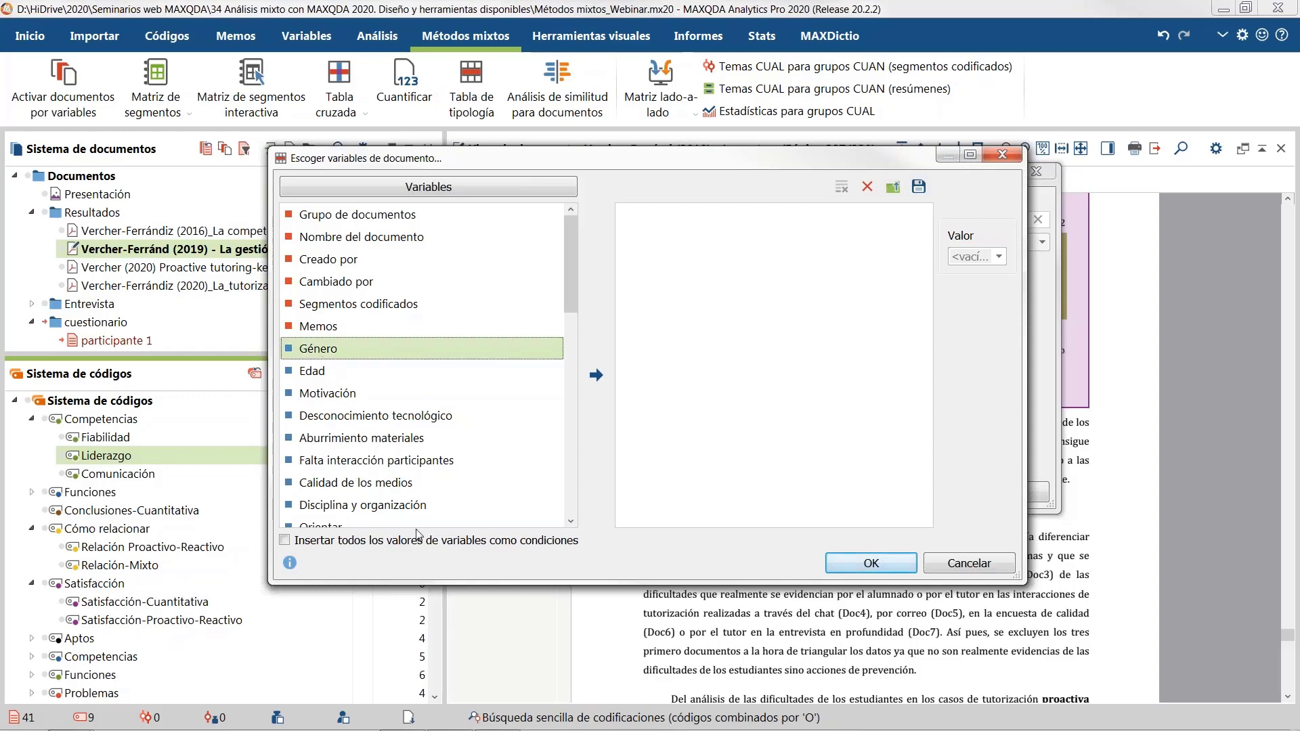
left_click(437, 542)
left_click(596, 376)
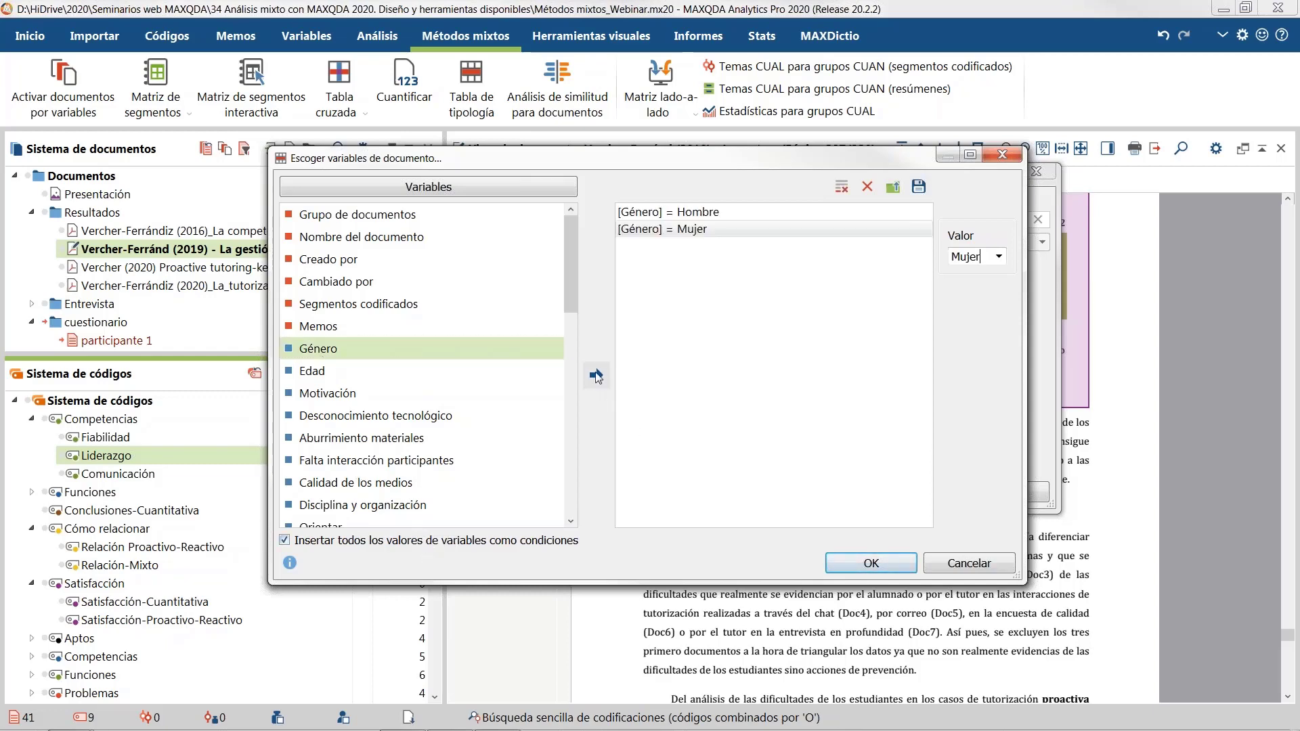
left_click(871, 563)
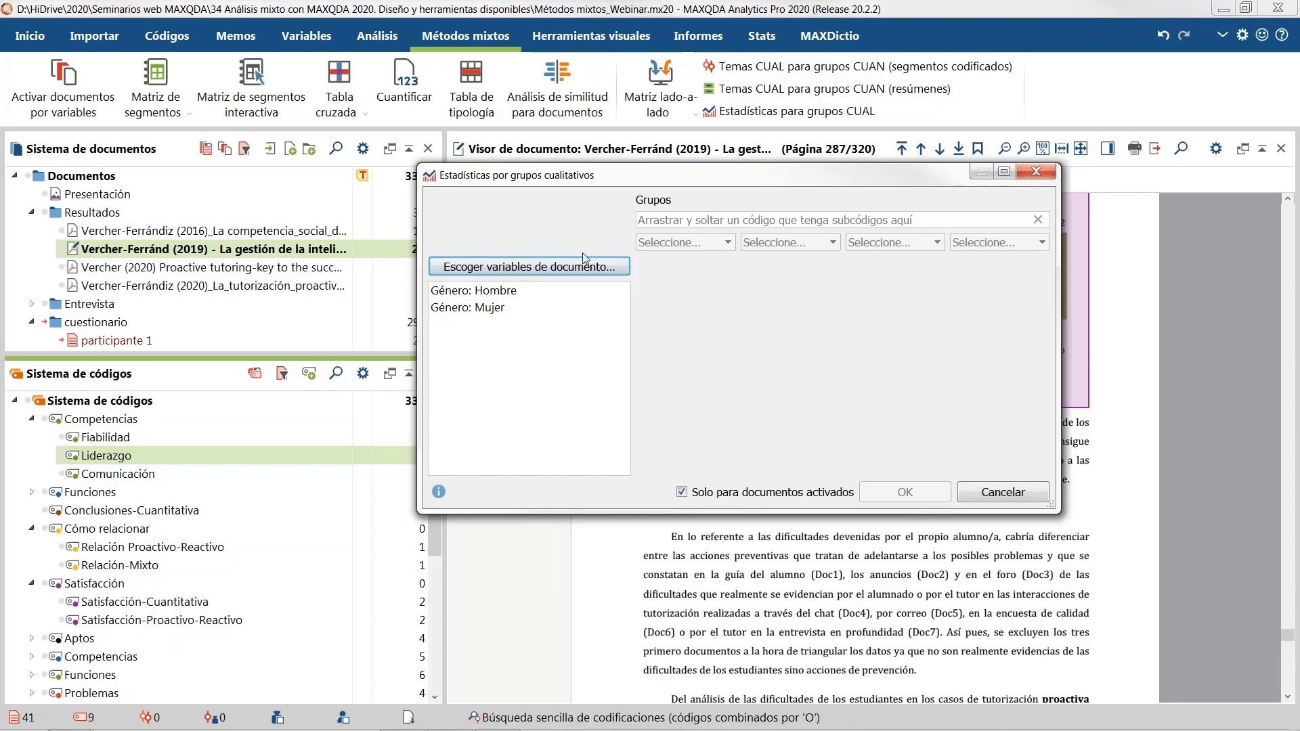
Step: Group the statistics by Funciones tutor más relevantes with columns Contacto continuo, Motivar, Resolución de consultas and Dinamizar, and generate the table
scroll(198, 602, "down", 3)
scroll(199, 602, "down", 1)
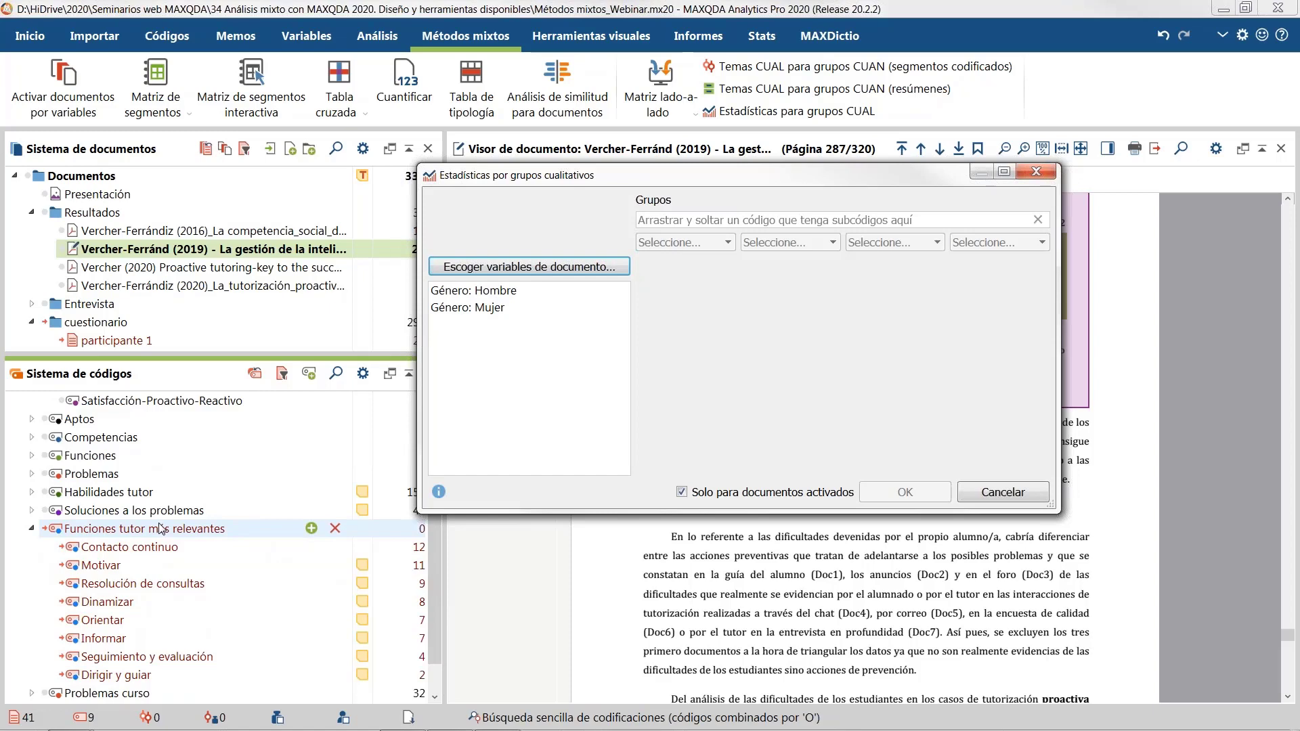
left_click_drag(160, 528, 772, 227)
left_click(728, 242)
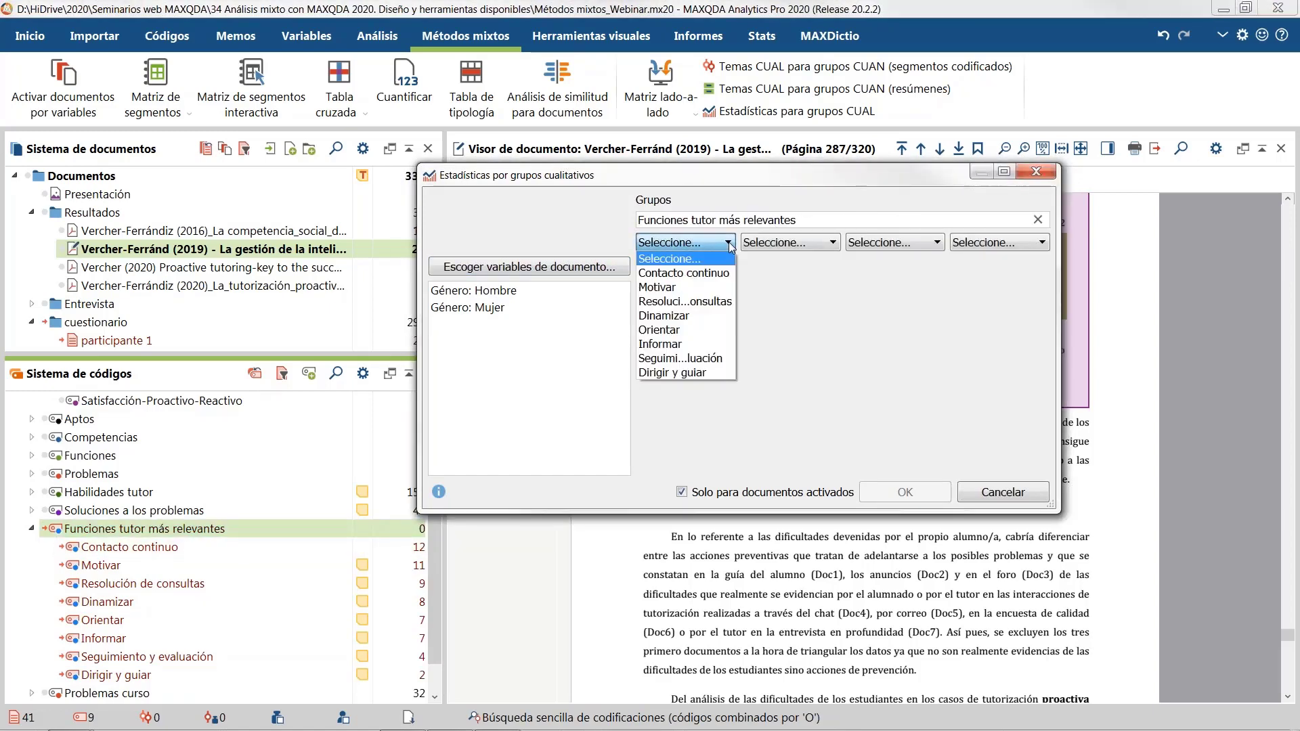
left_click(711, 274)
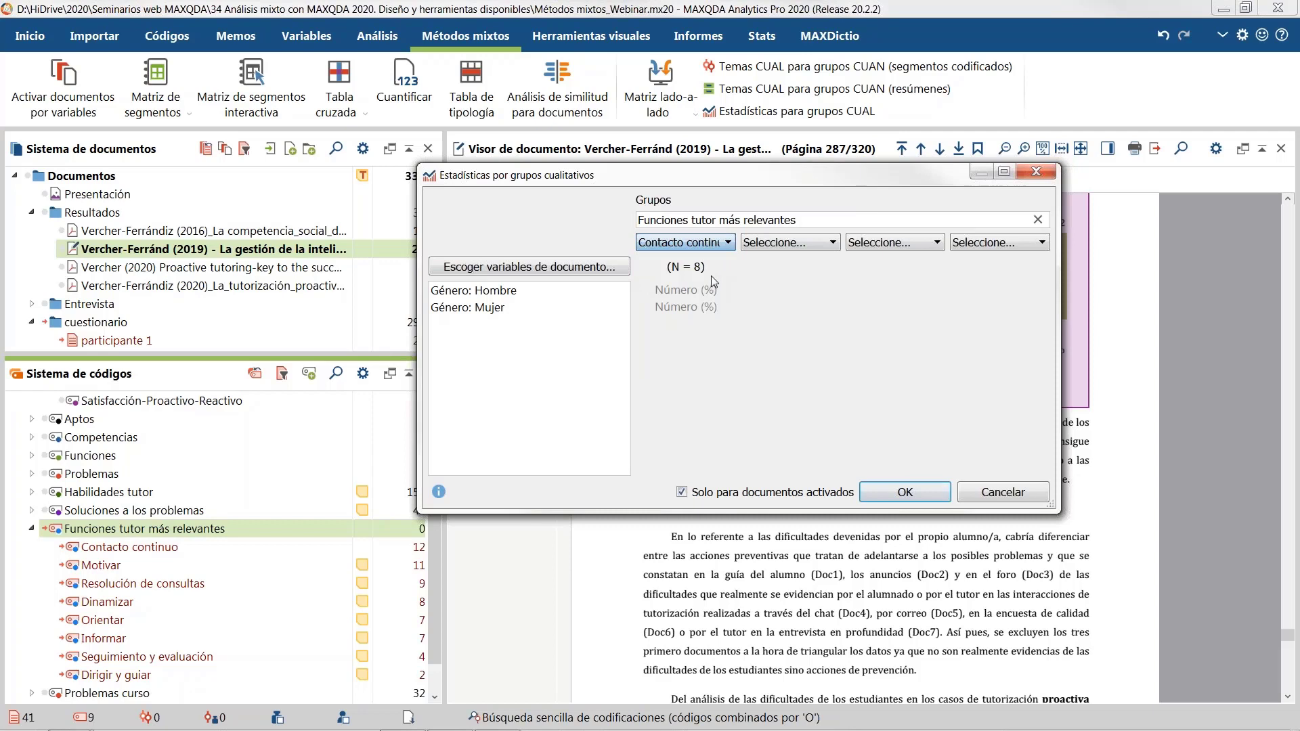
left_click(796, 246)
left_click(793, 286)
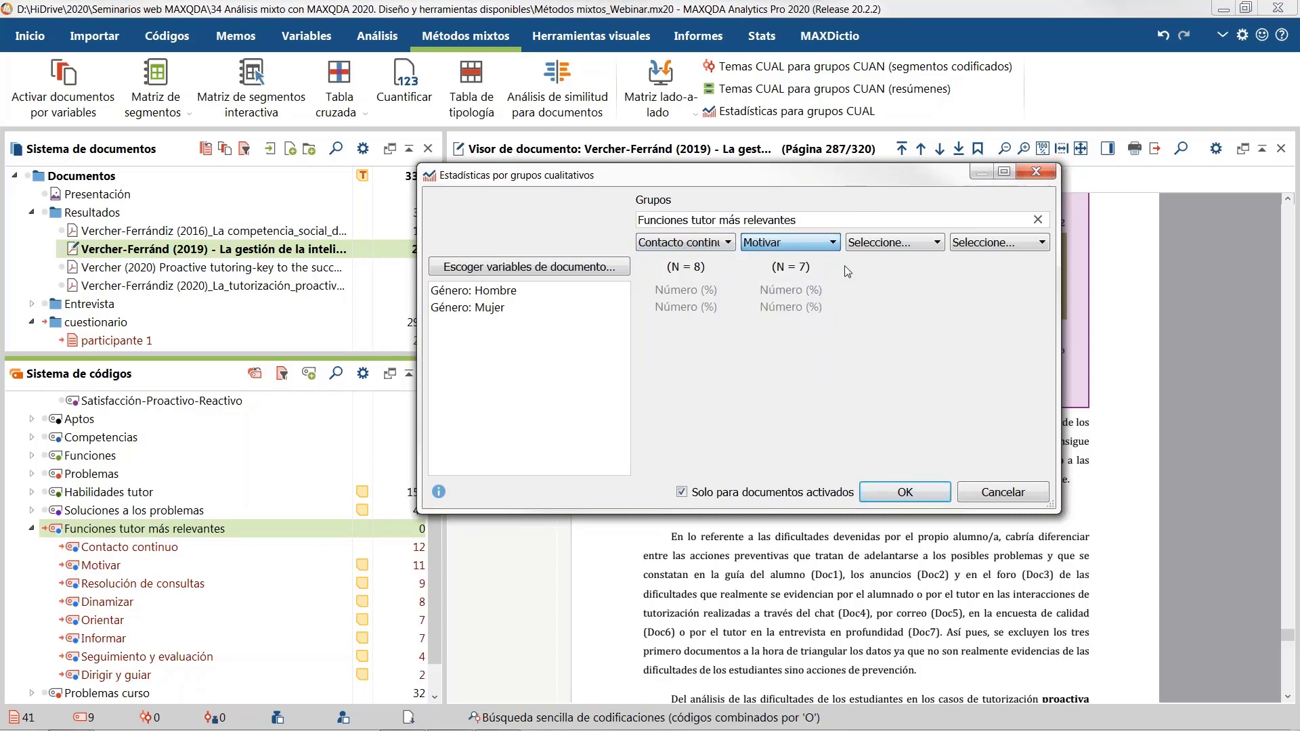
left_click(884, 245)
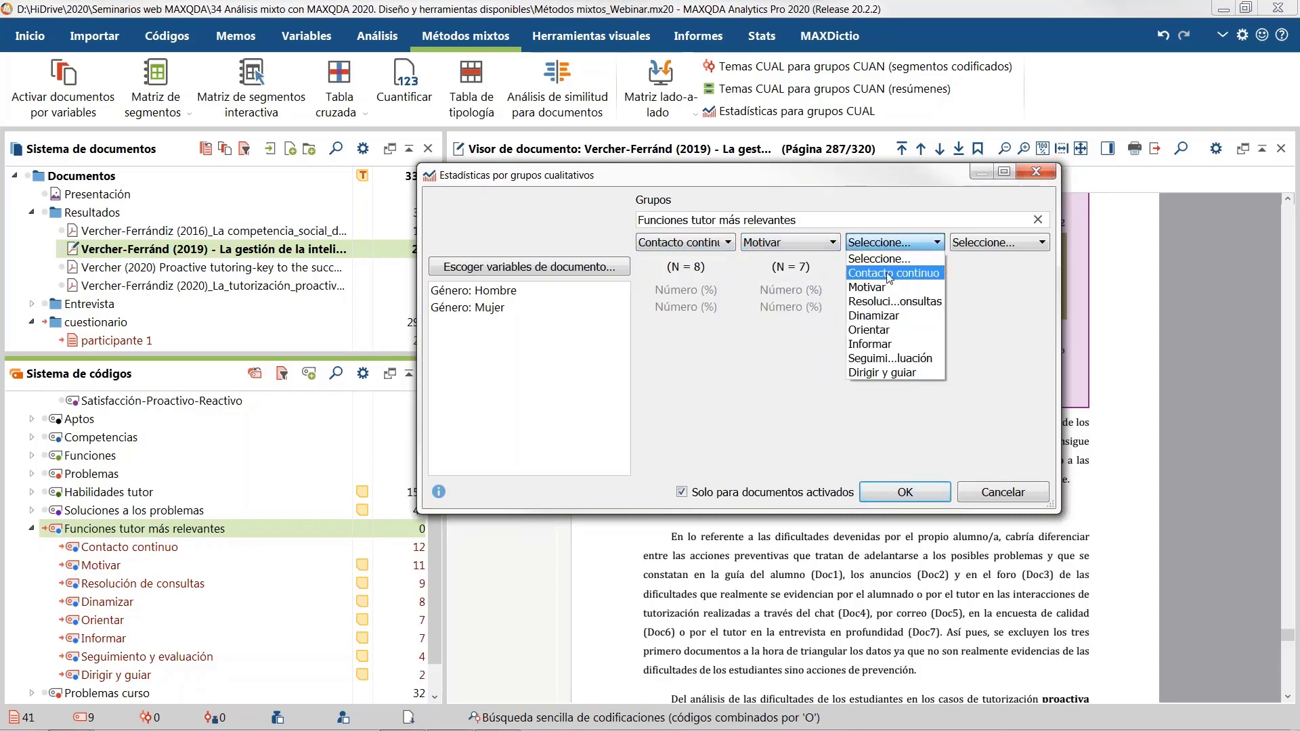
left_click(892, 301)
left_click(1016, 242)
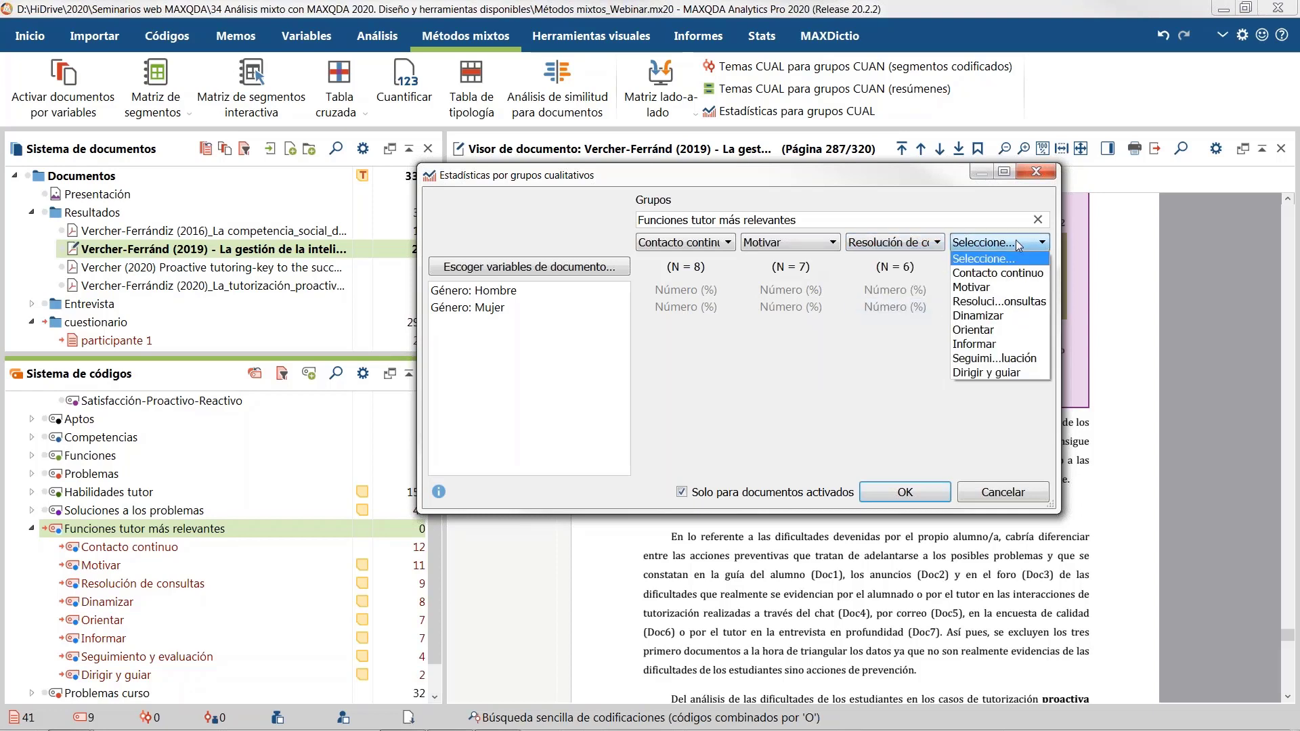
left_click(994, 317)
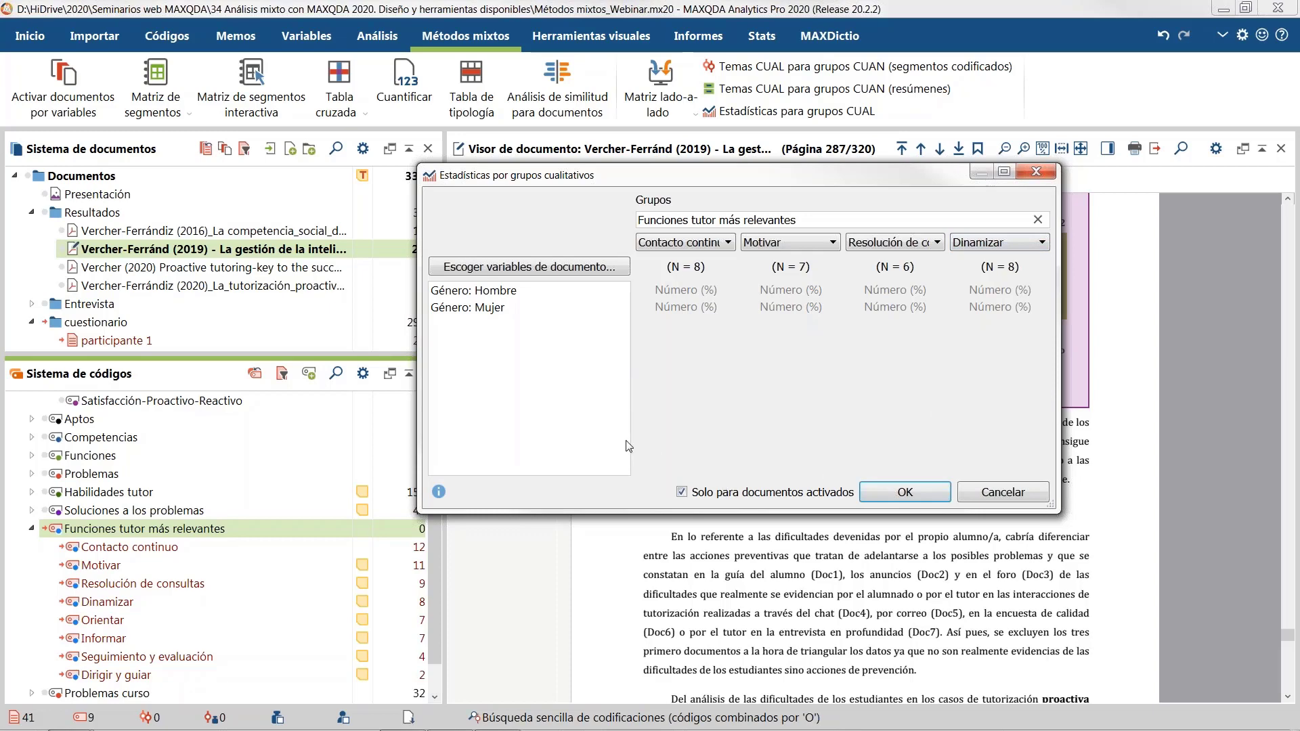
left_click(895, 491)
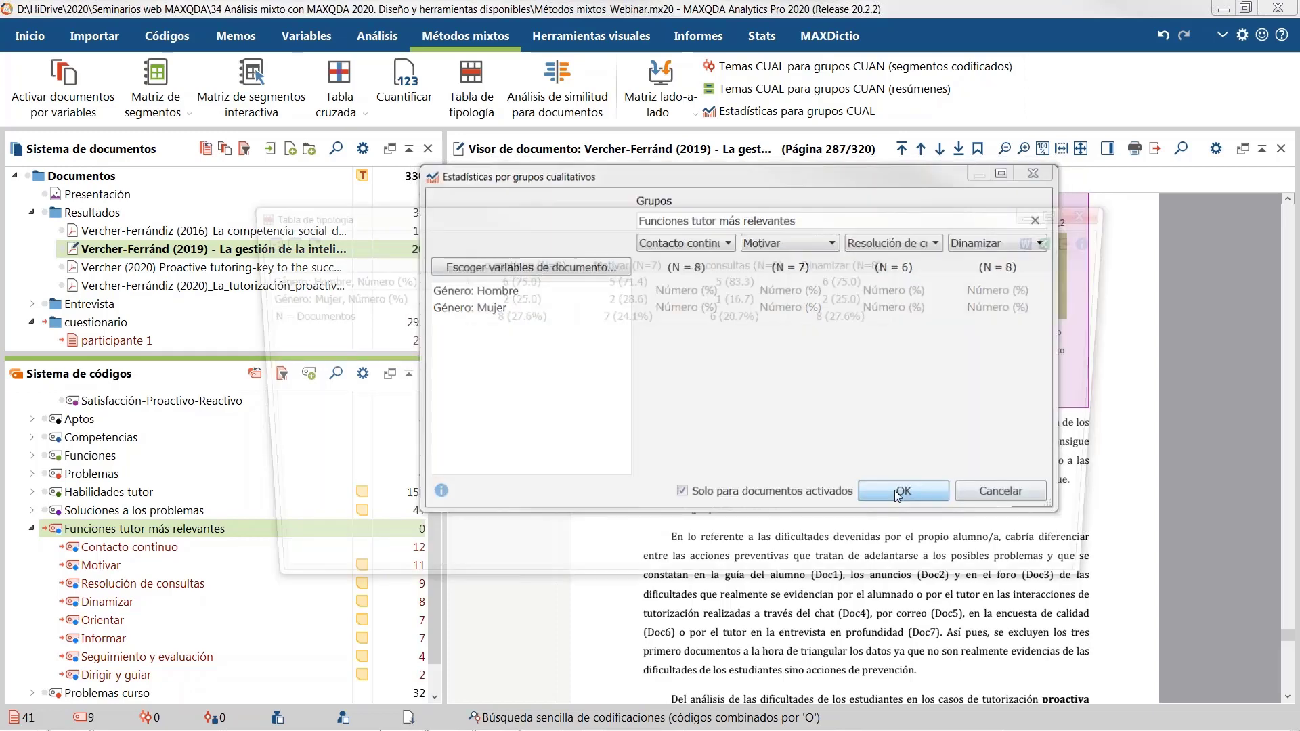
left_click_drag(467, 217, 438, 186)
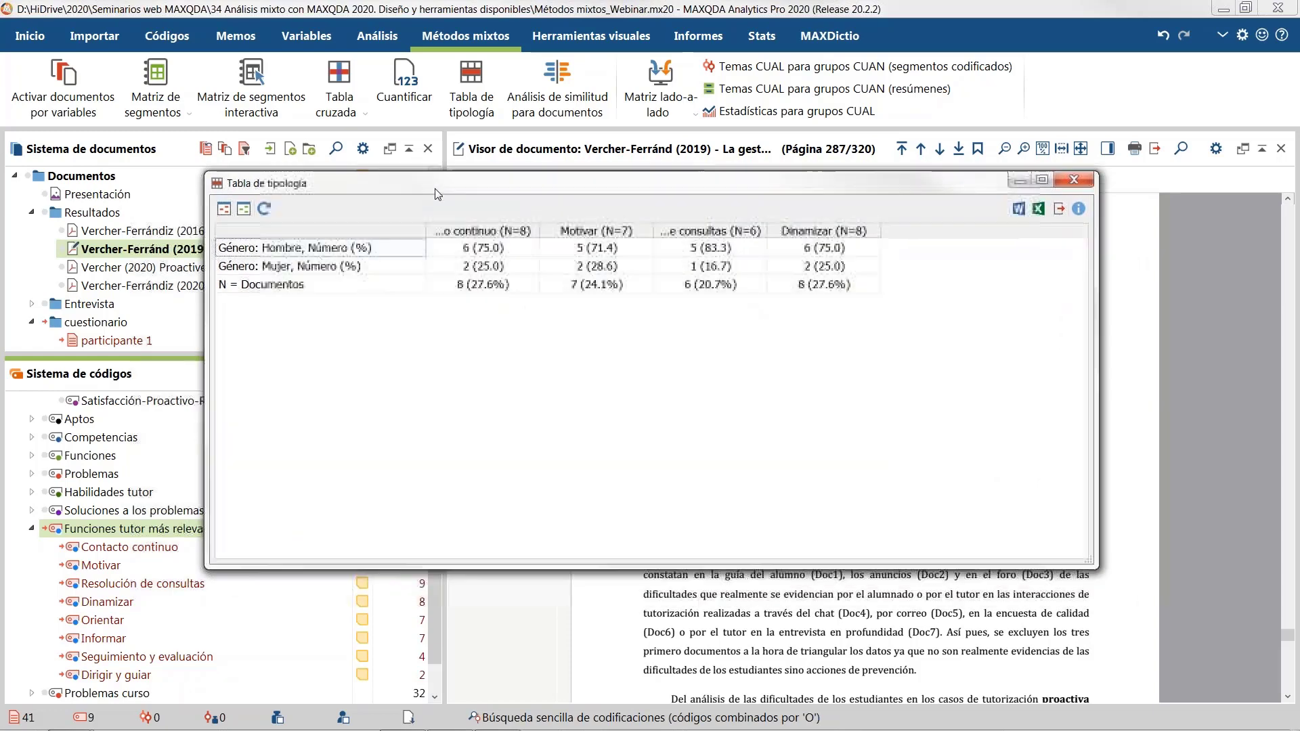
Step: Widen the typology table's columns to show their full headings, highlight each row's highest and lowest values, and close the table
left_click_drag(538, 231, 583, 232)
left_click_drag(696, 231, 700, 231)
left_click_drag(815, 231, 903, 227)
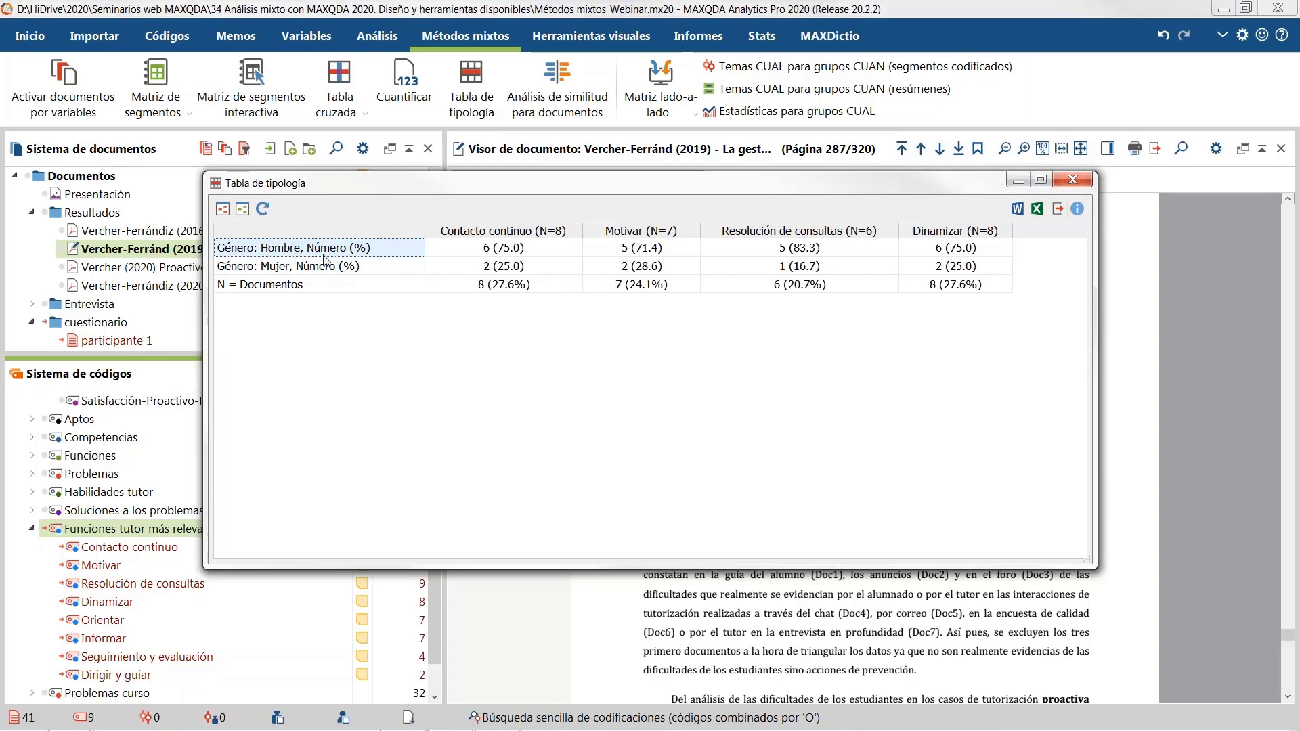
left_click(243, 210)
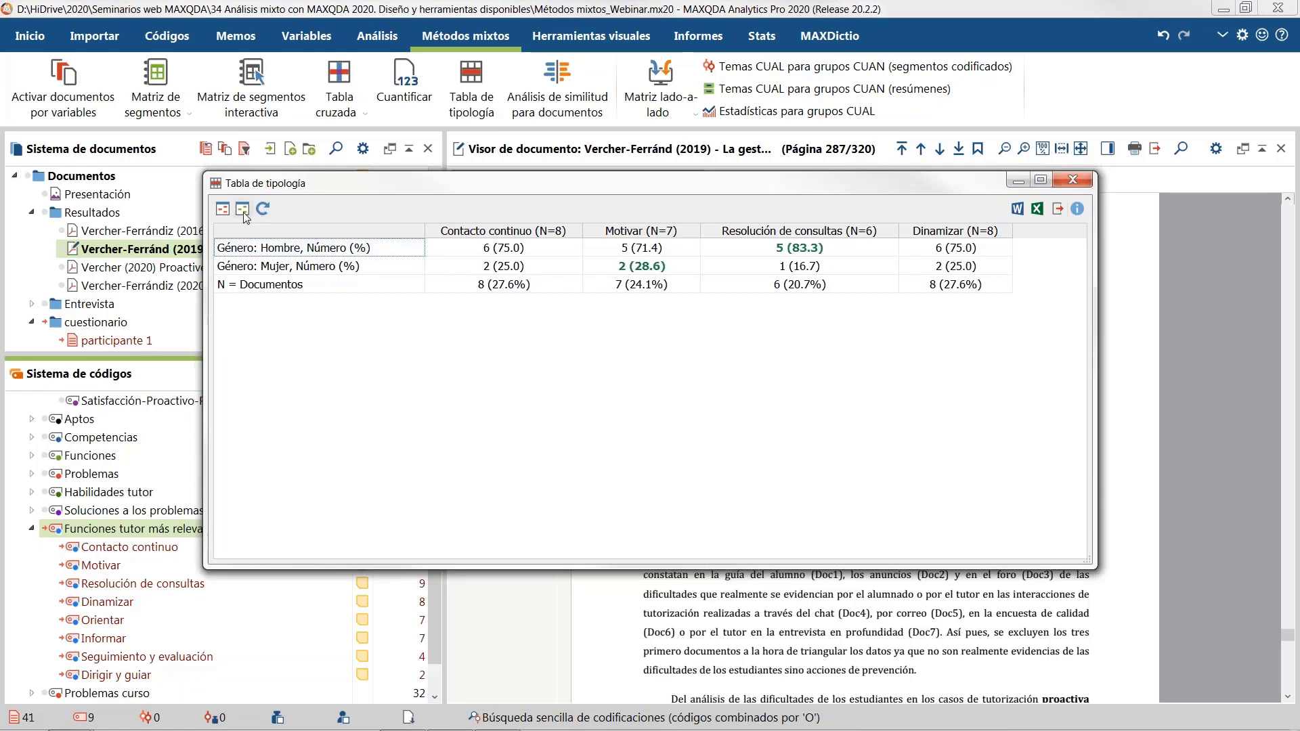
left_click(223, 210)
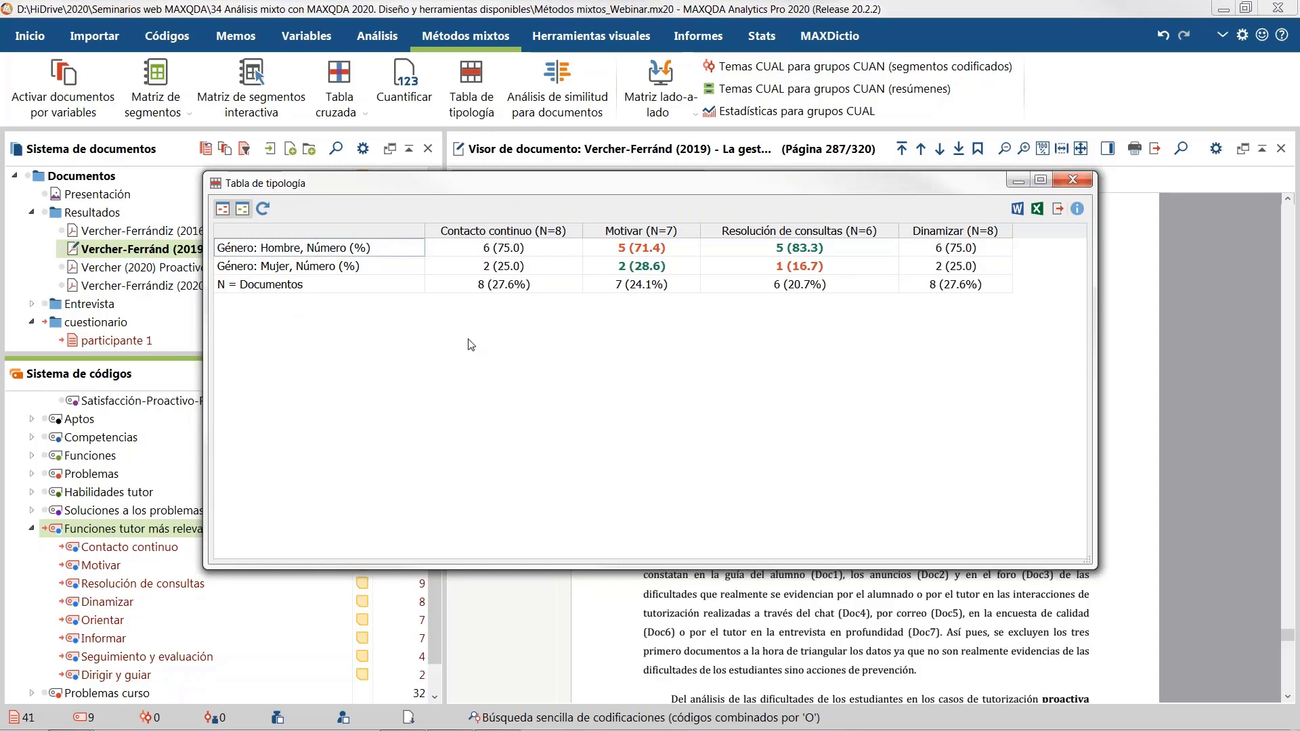
left_click(1074, 180)
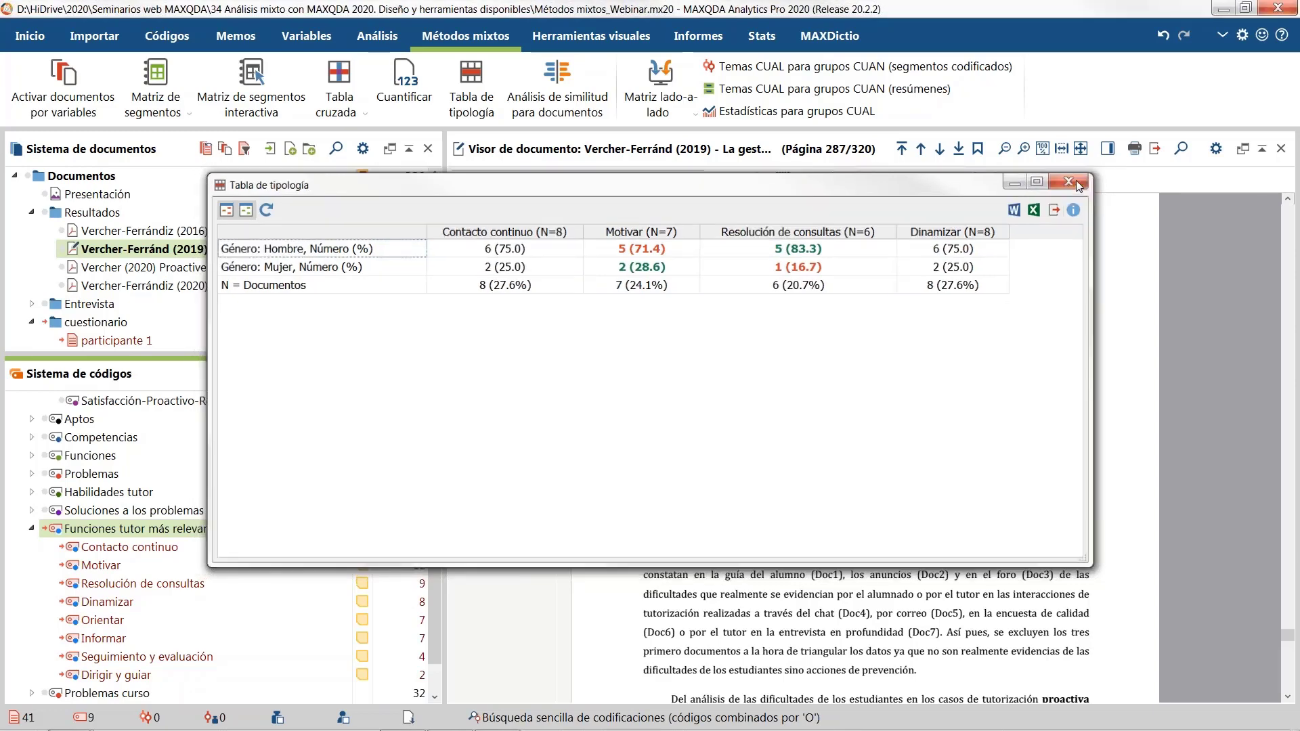
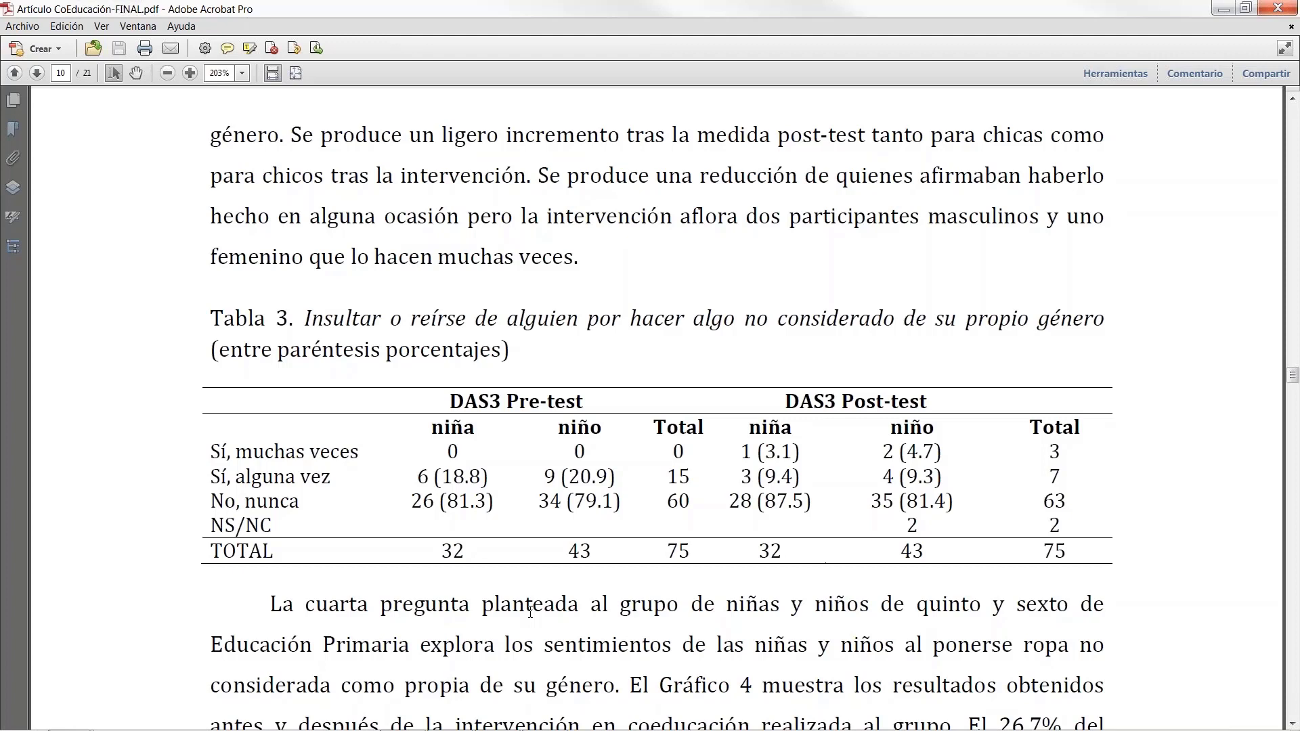
Step: Close the PDF article, return to MAXQDA, and collapse the Resultados and cuestionario document groups
left_click(1278, 8)
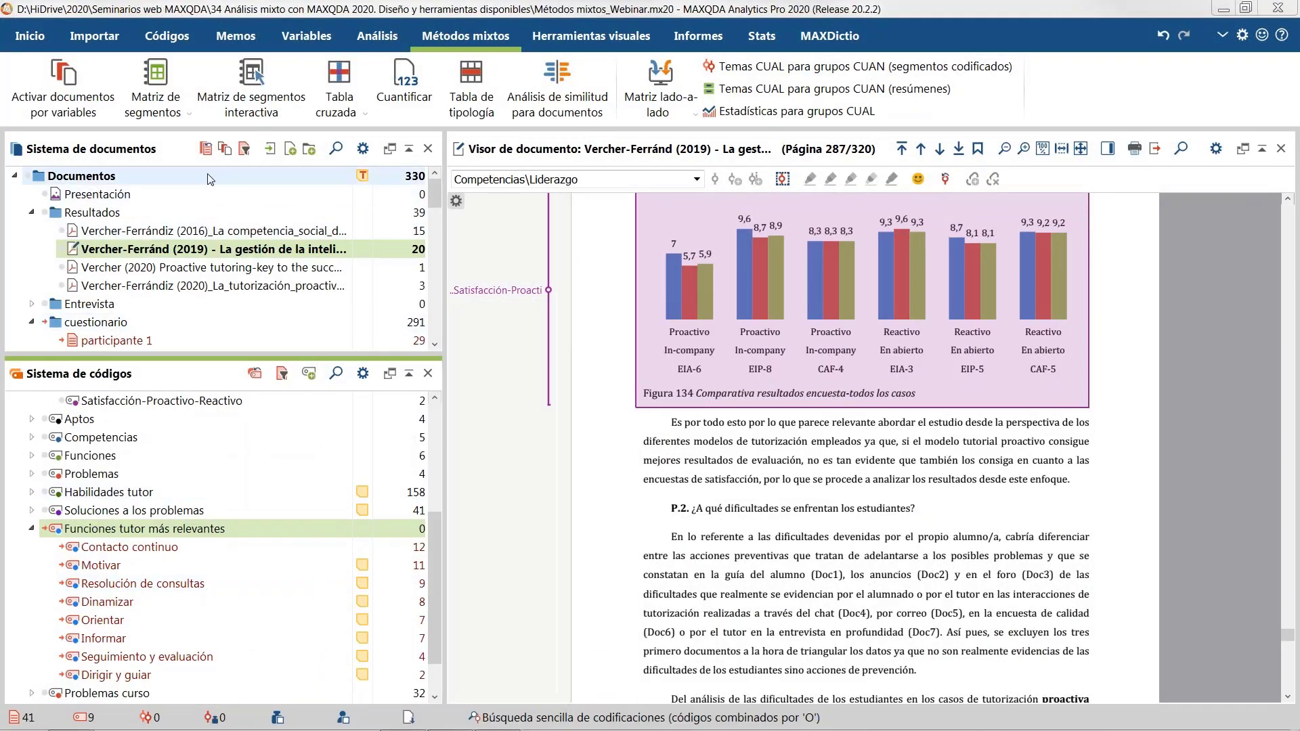
left_click(31, 212)
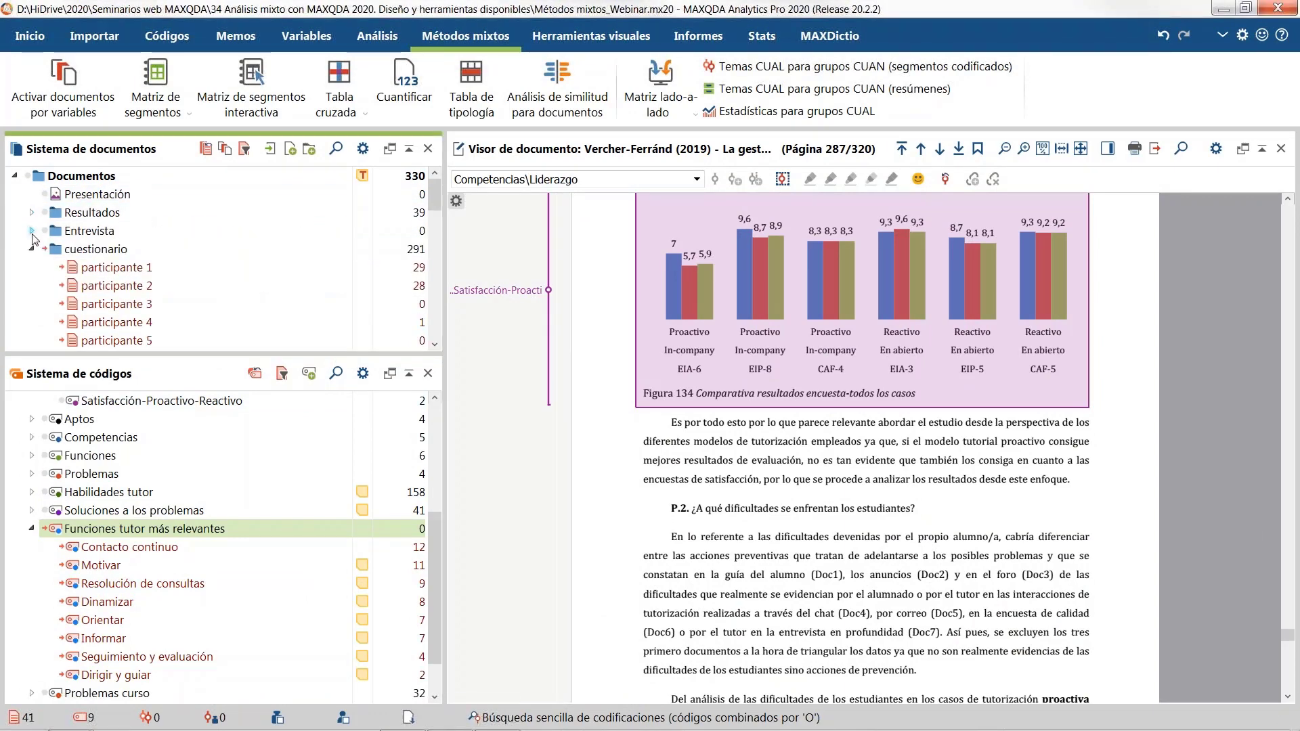
left_click(32, 249)
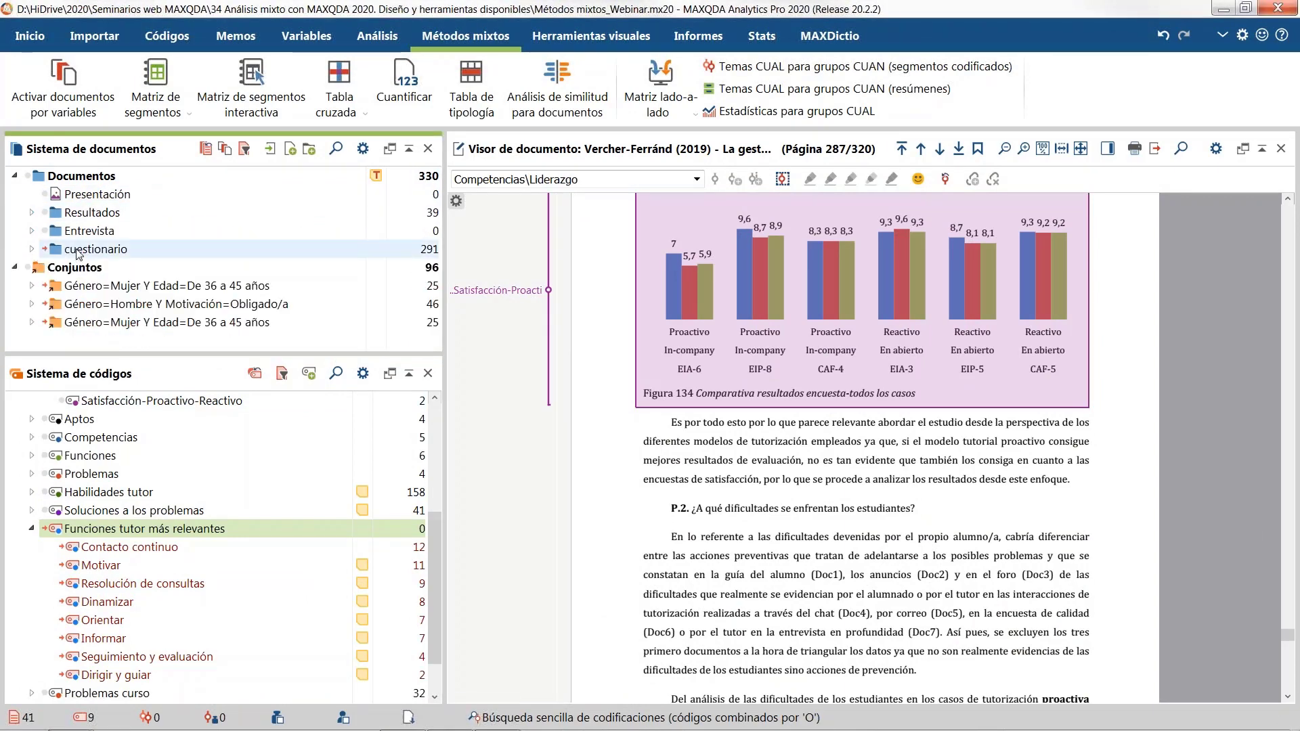
Step: Look through the formats and services from which transcriptions can be imported
left_click(78, 46)
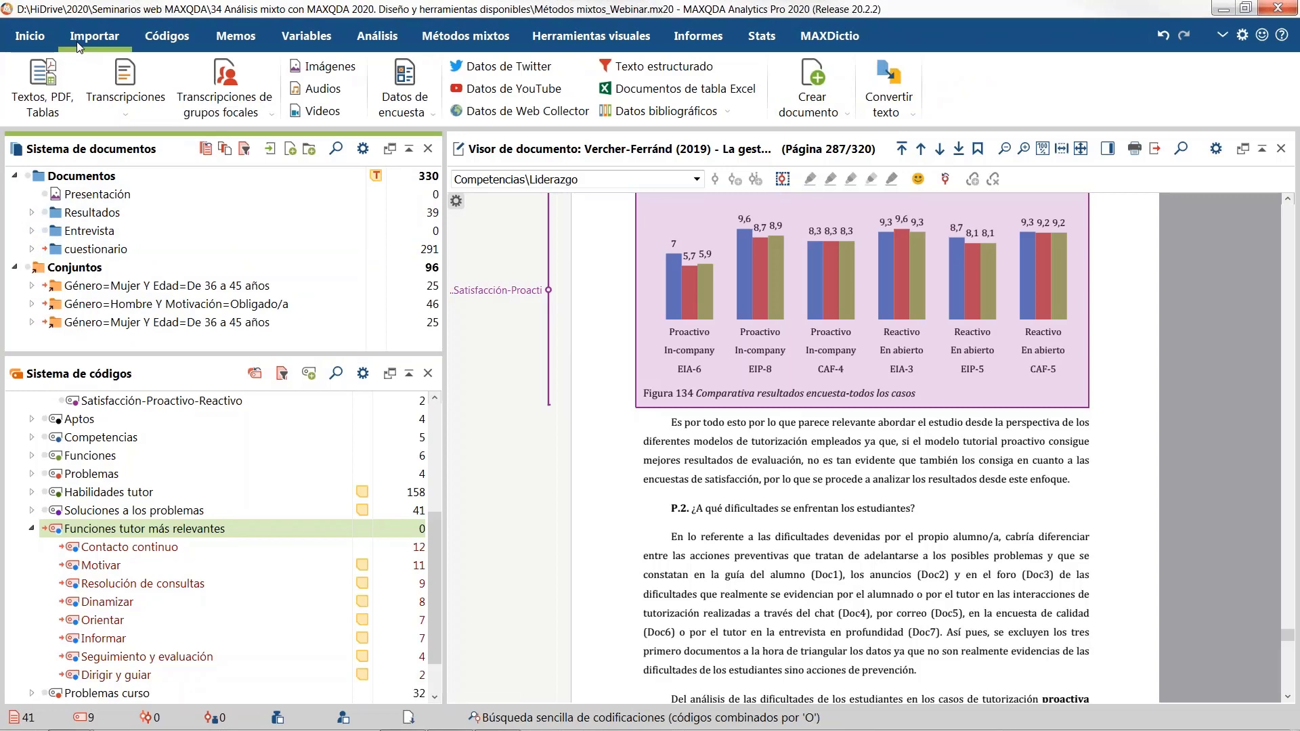
left_click(132, 119)
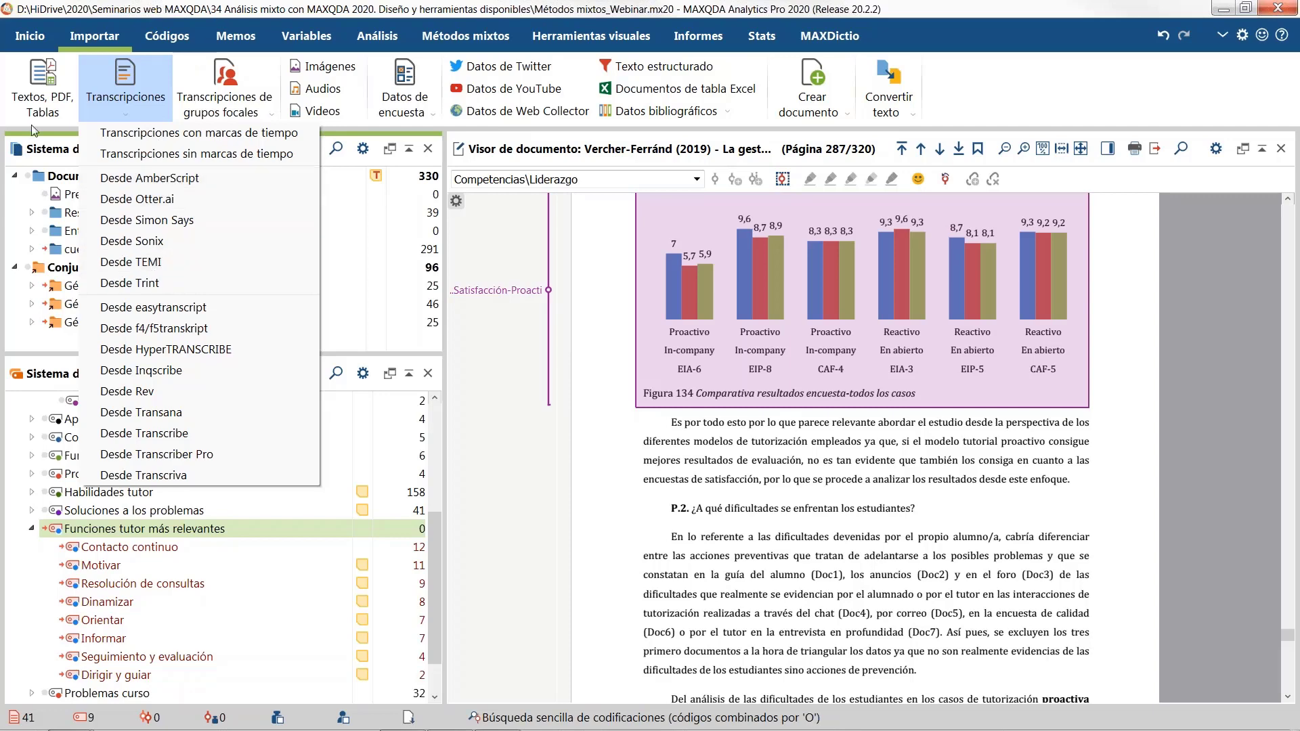
key("Escape")
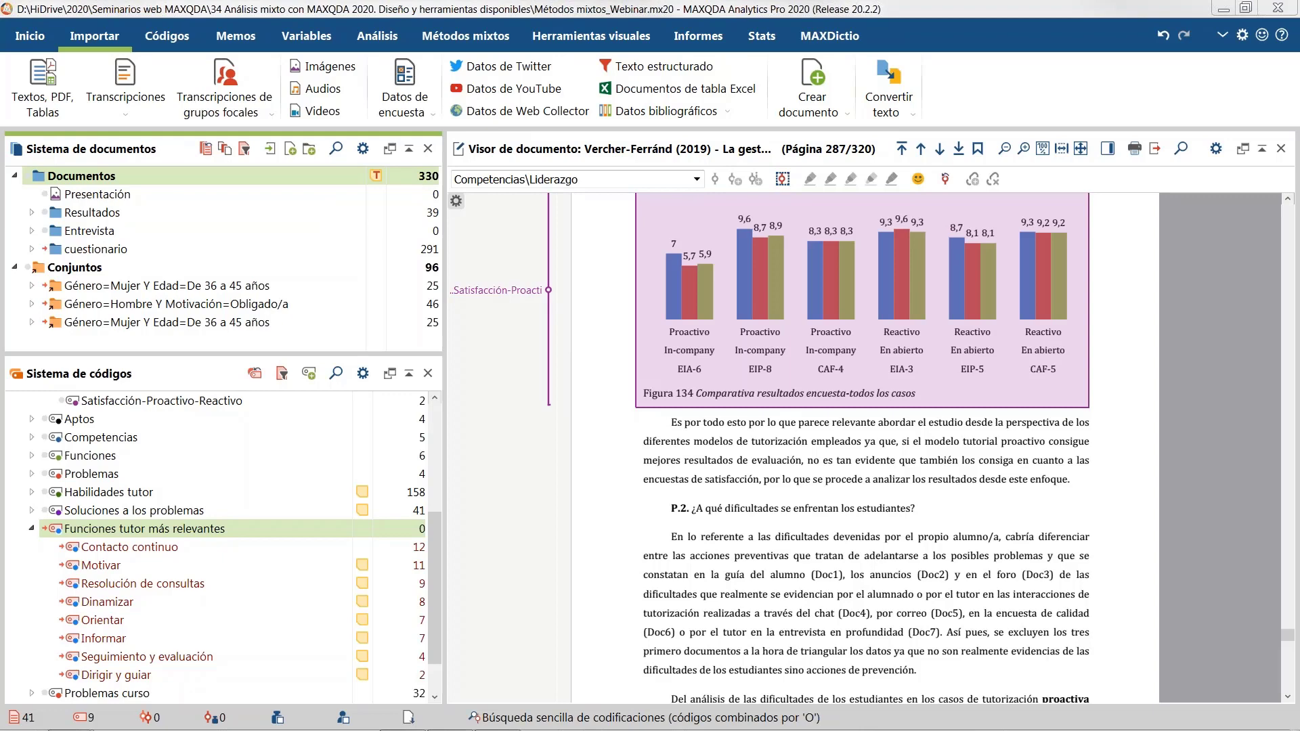
Step: Import the video Recursos_Humanos._Cortometrajes_por_la_Igualdad.-jpTMIa4njMY.mp4 into the documents without adding an existing transcription
left_click_drag(1087, 136, 134, 182)
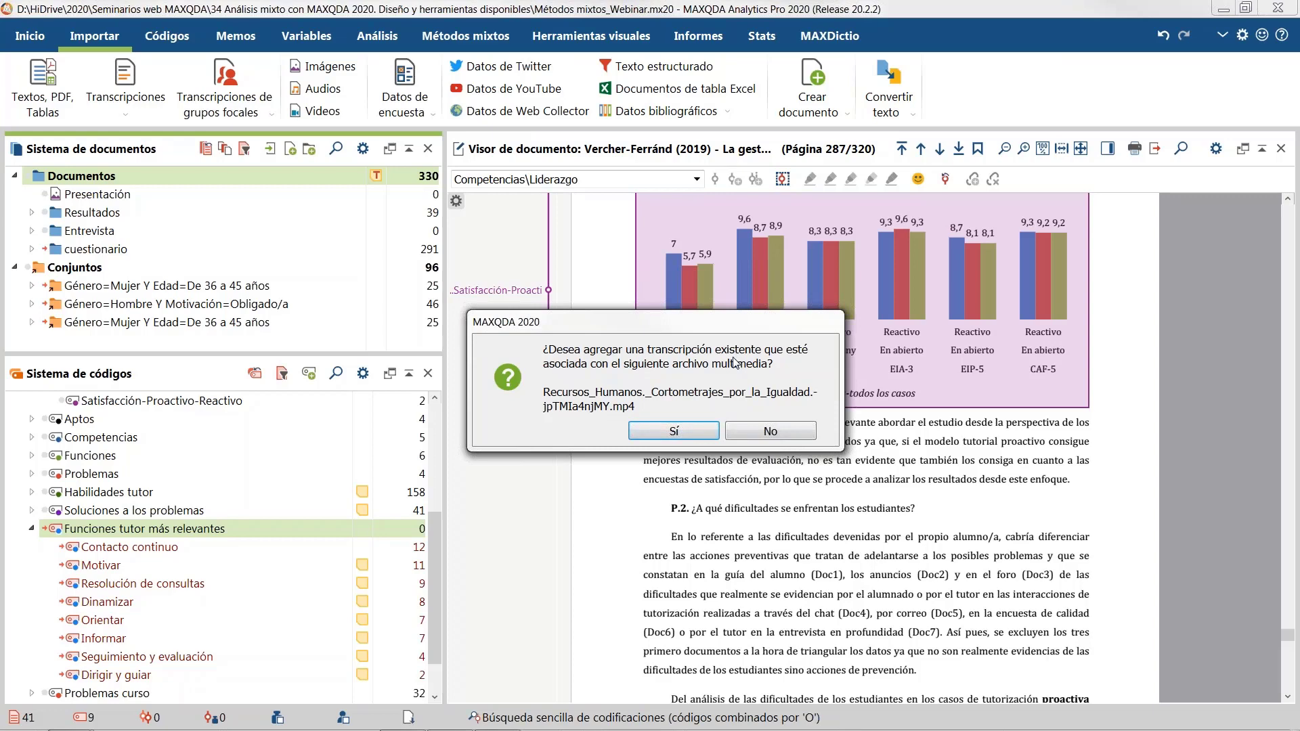
left_click(760, 434)
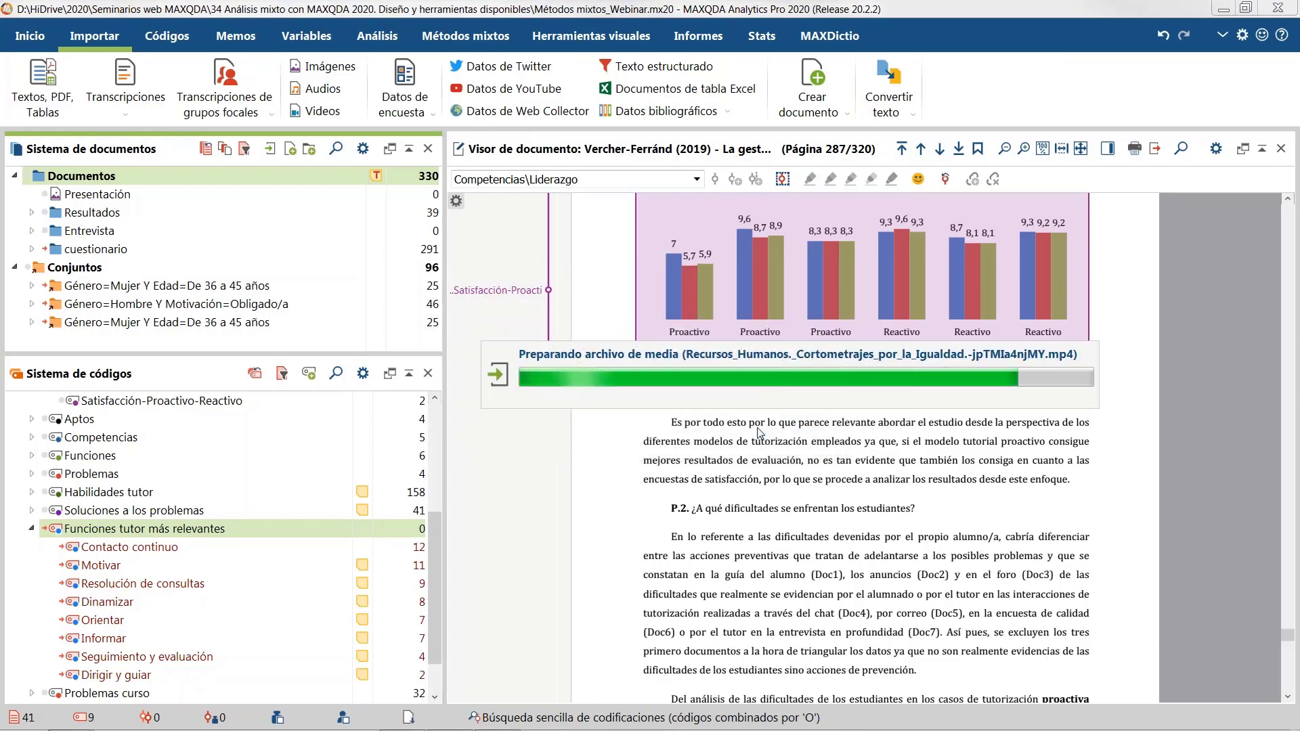
left_click(738, 449)
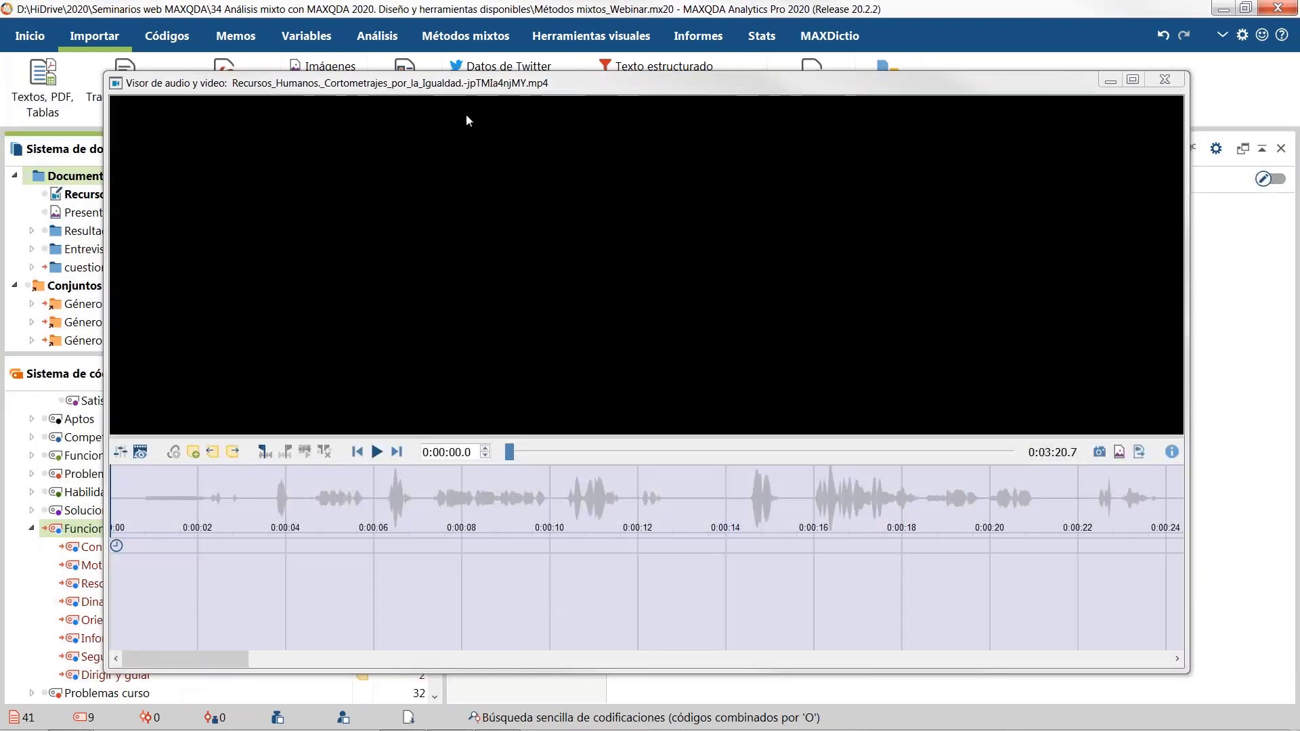
Step: Jump to about 0:01:22 in the imported video, and play a short piece before pausing
left_click_drag(477, 86, 651, 78)
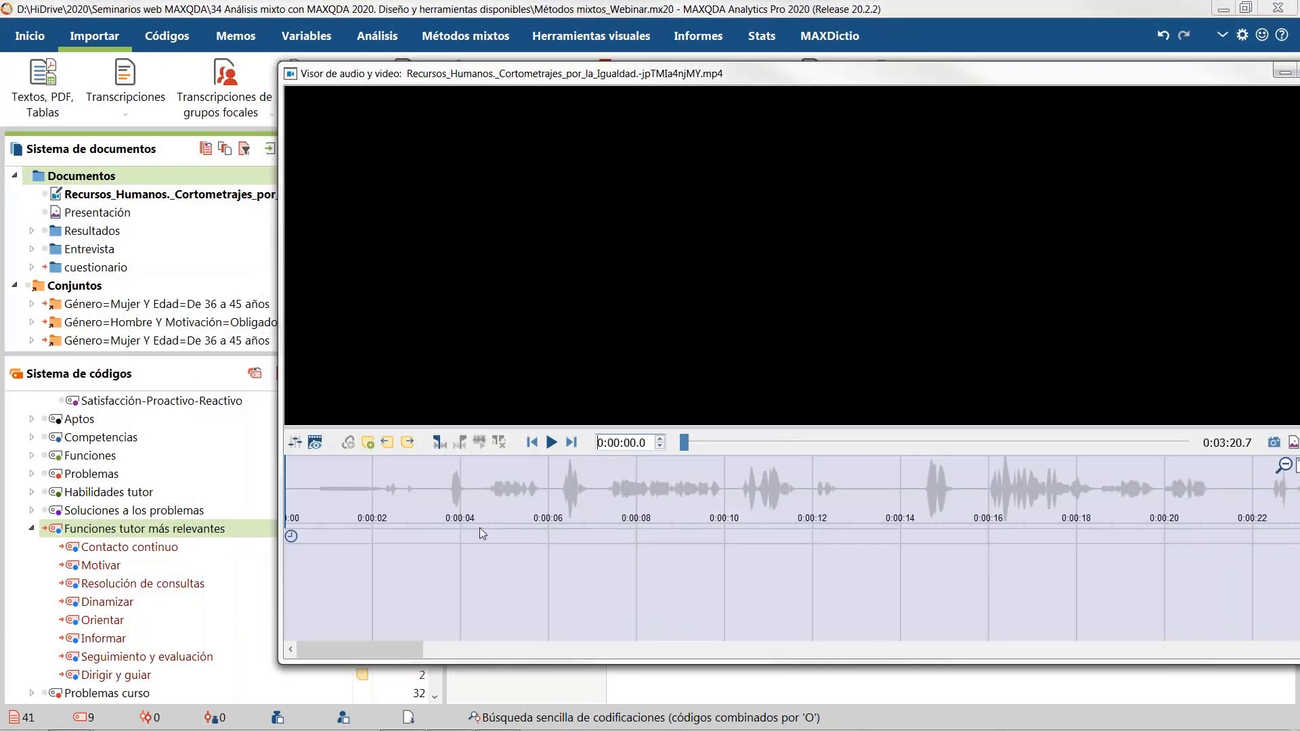
left_click_drag(684, 443, 888, 461)
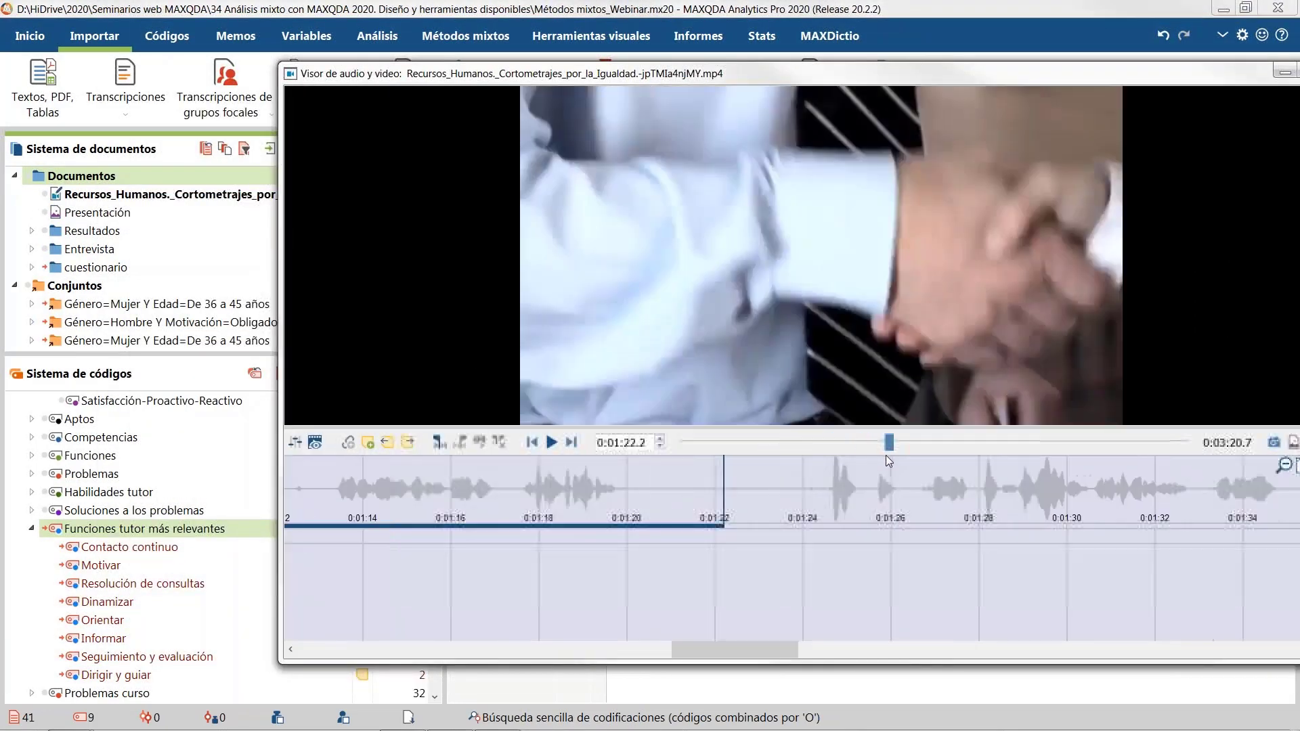
left_click(551, 444)
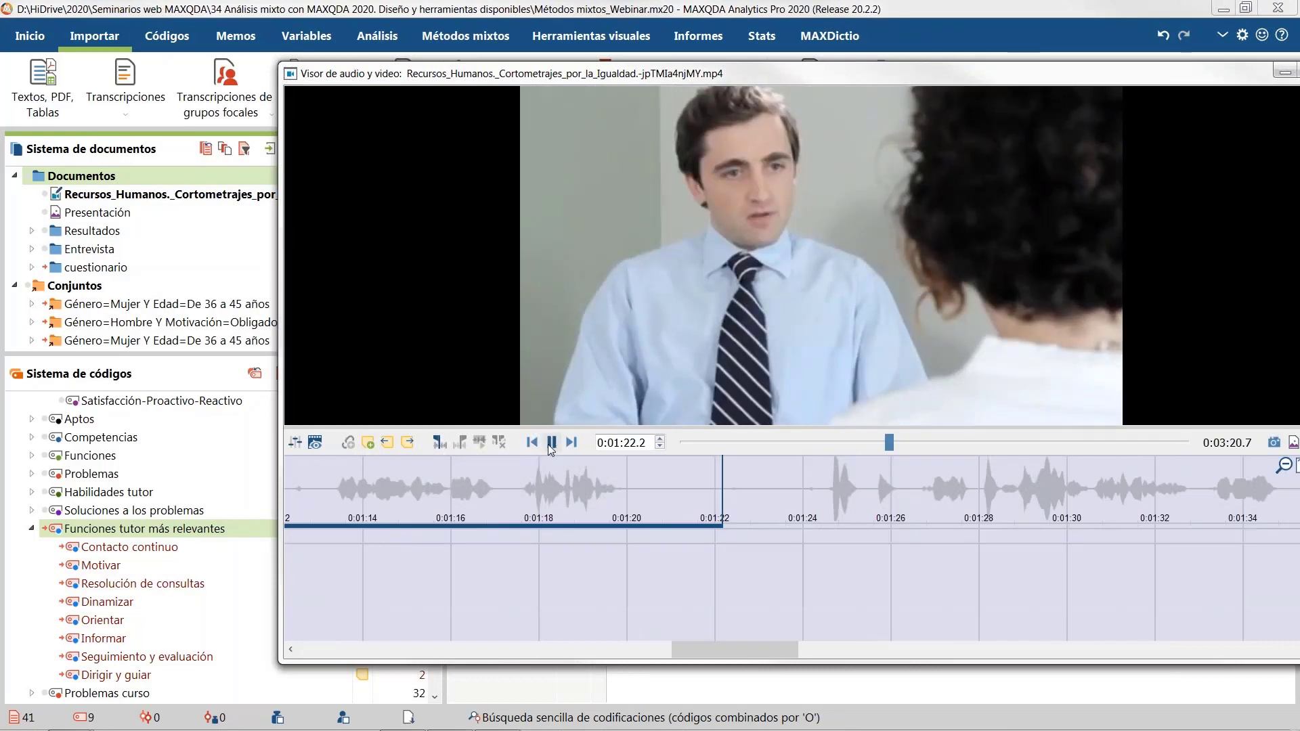
left_click(551, 444)
Step: Start transcribing the imported Recursos_Humanos video, and place the text cursor in the empty transcript
right_click(115, 194)
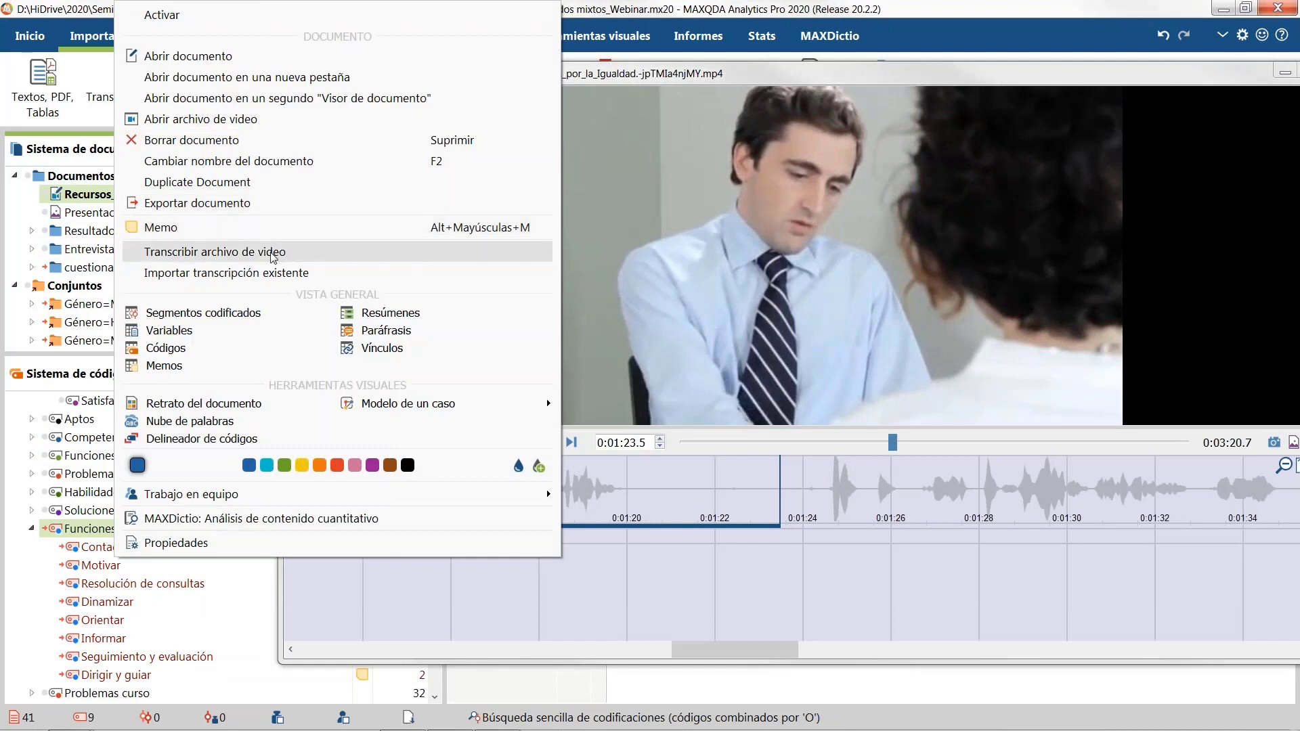
left_click(273, 252)
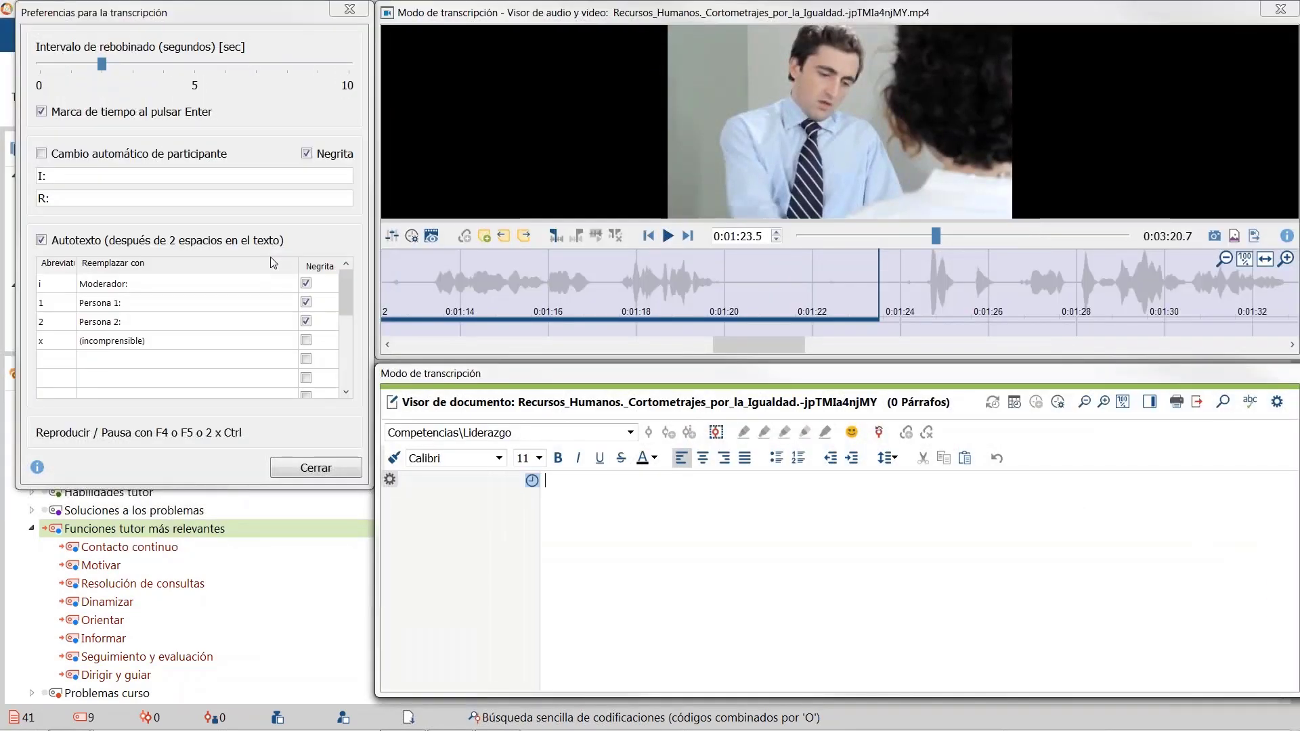
left_click(585, 557)
Step: Set the two participant labels in the transcription preferences to Entrevistador and the interviewee's first name
left_click(71, 176)
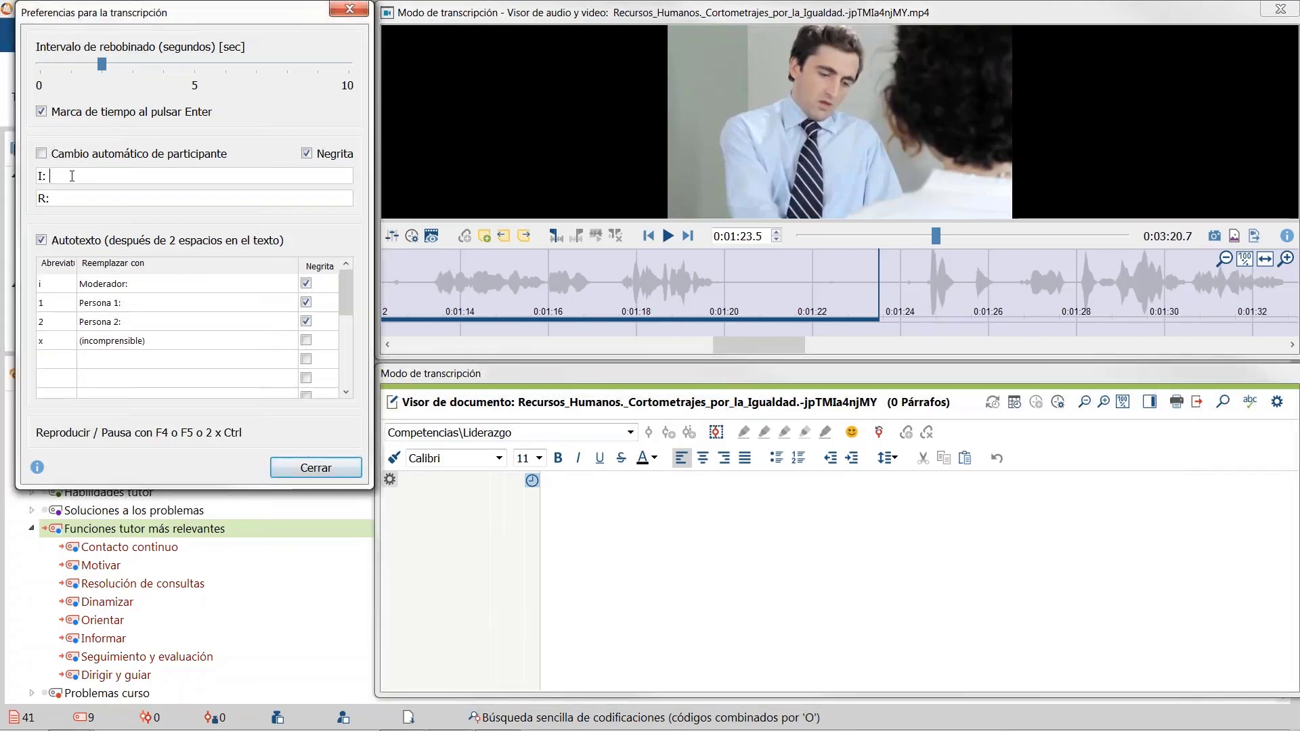
left_click_drag(42, 176, 28, 171)
type("Ent")
key("BackSpace")
key("BackSpace")
type("ntrevistador")
left_click(39, 198)
key("Delete")
type("Ana")
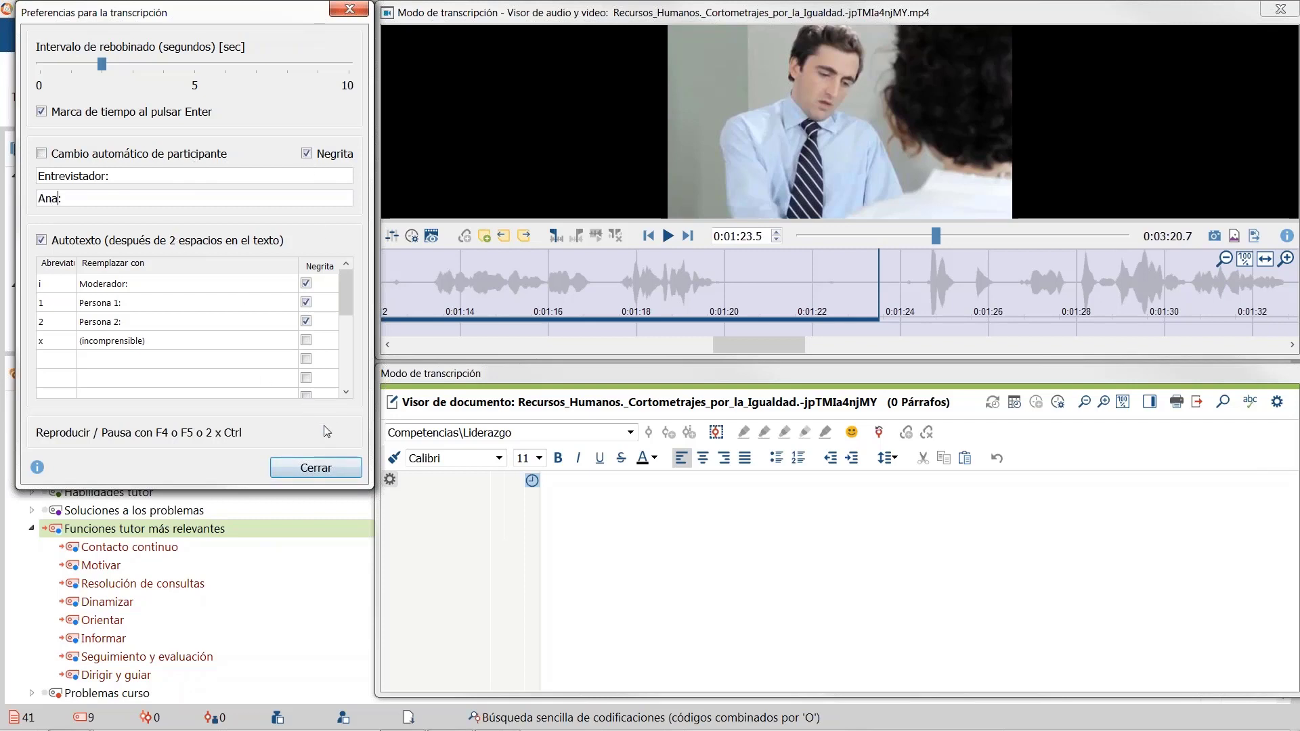
Step: Enable automatic participant change and add four transcript paragraphs with alternating speaker labels
left_click(630, 502)
key("Return")
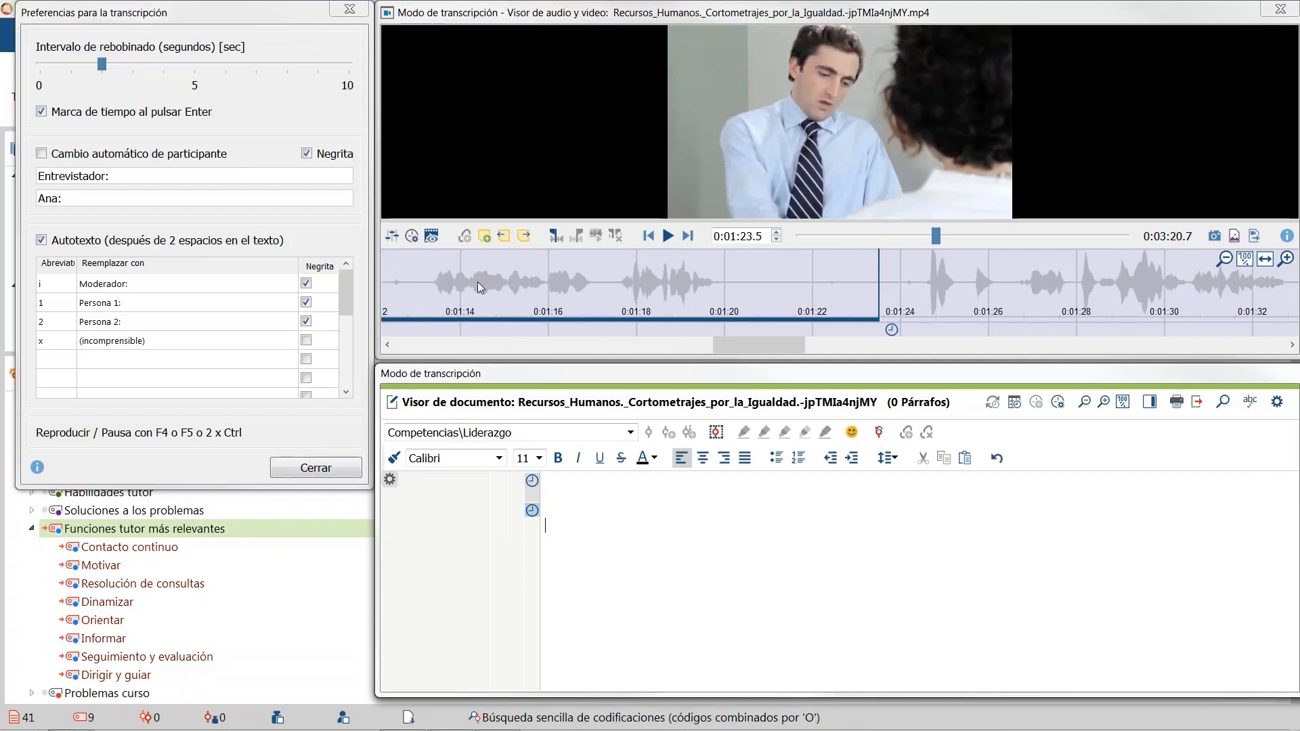
left_click(53, 152)
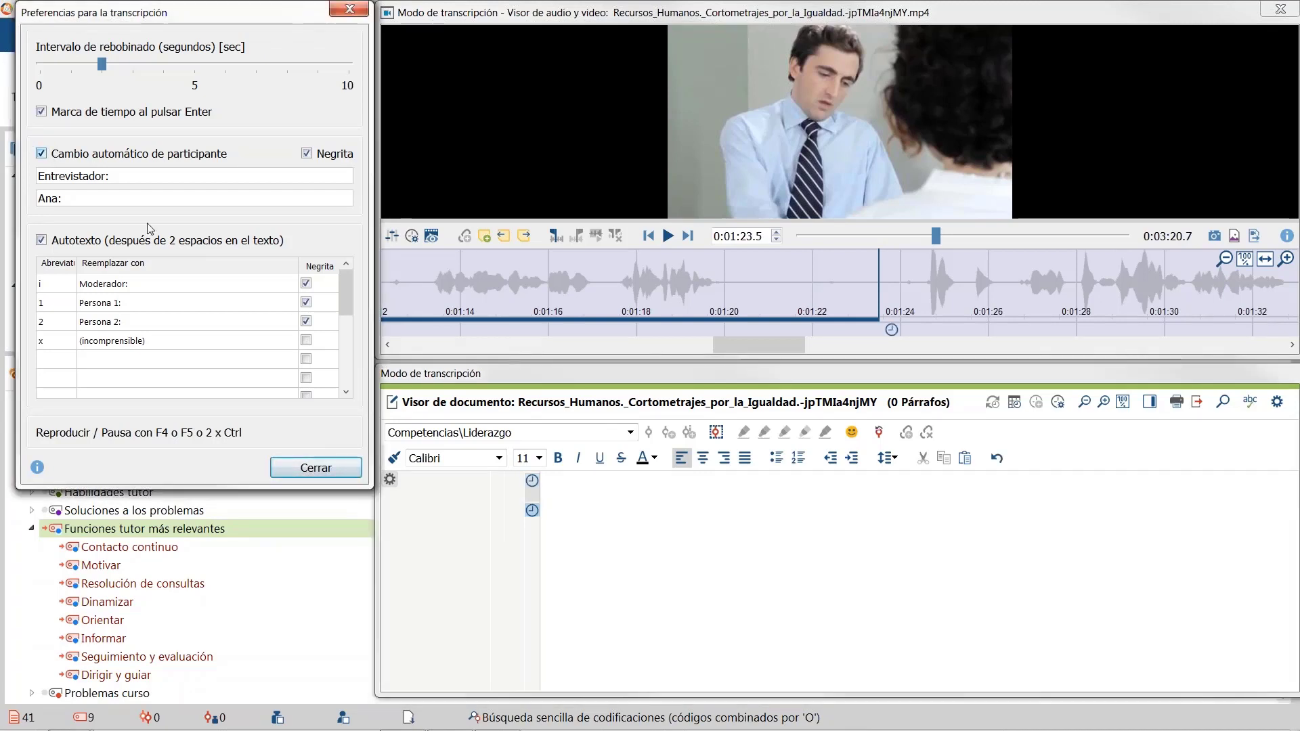
left_click(608, 487)
key("Return")
key("Return")
key("Return")
key("Return")
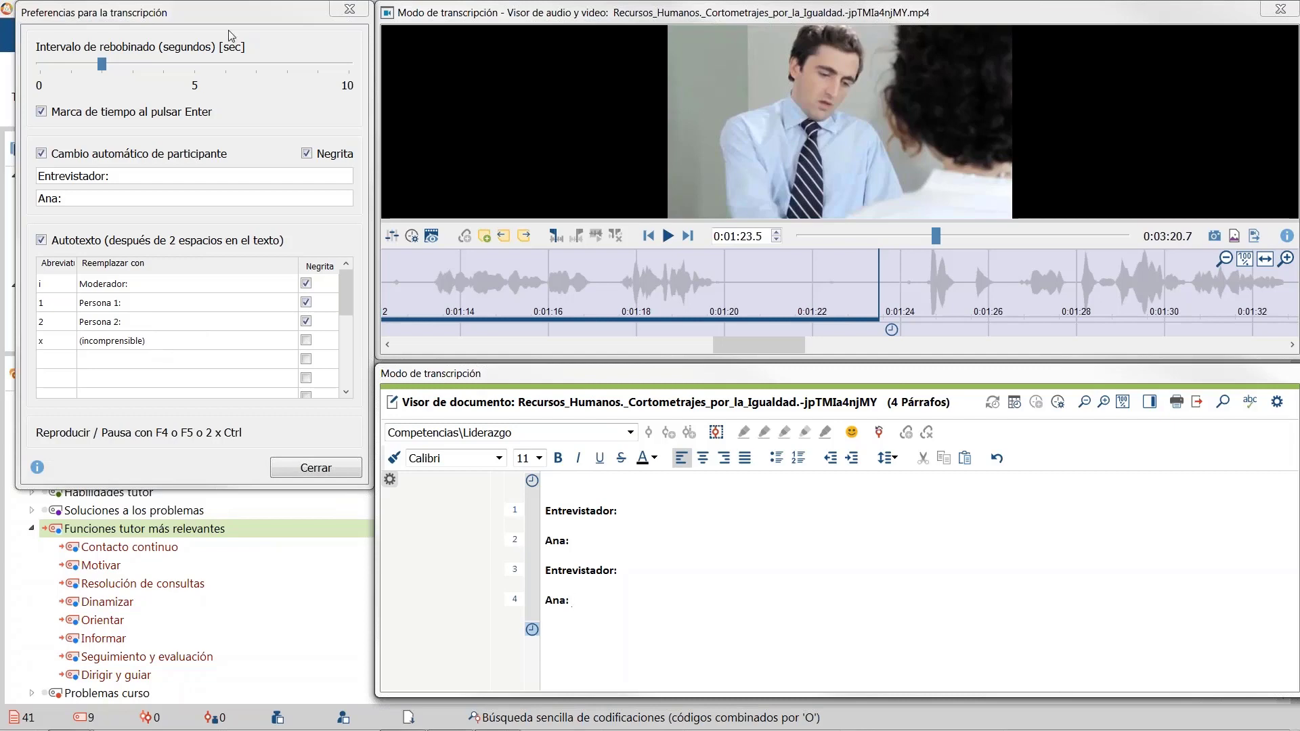
Step: Move the transcription preferences aside, and review the external transcription sources such as Sonix, TEMI and Trint
left_click_drag(246, 14, 437, 292)
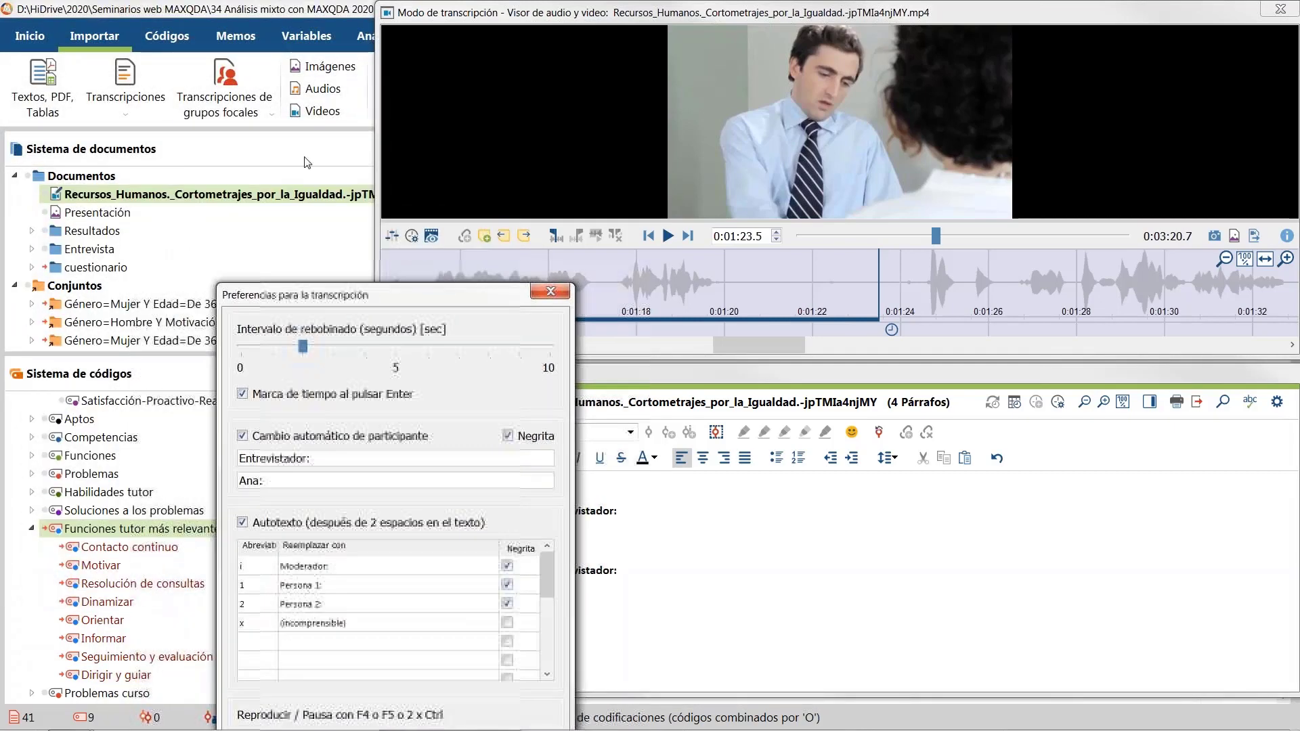
left_click(142, 118)
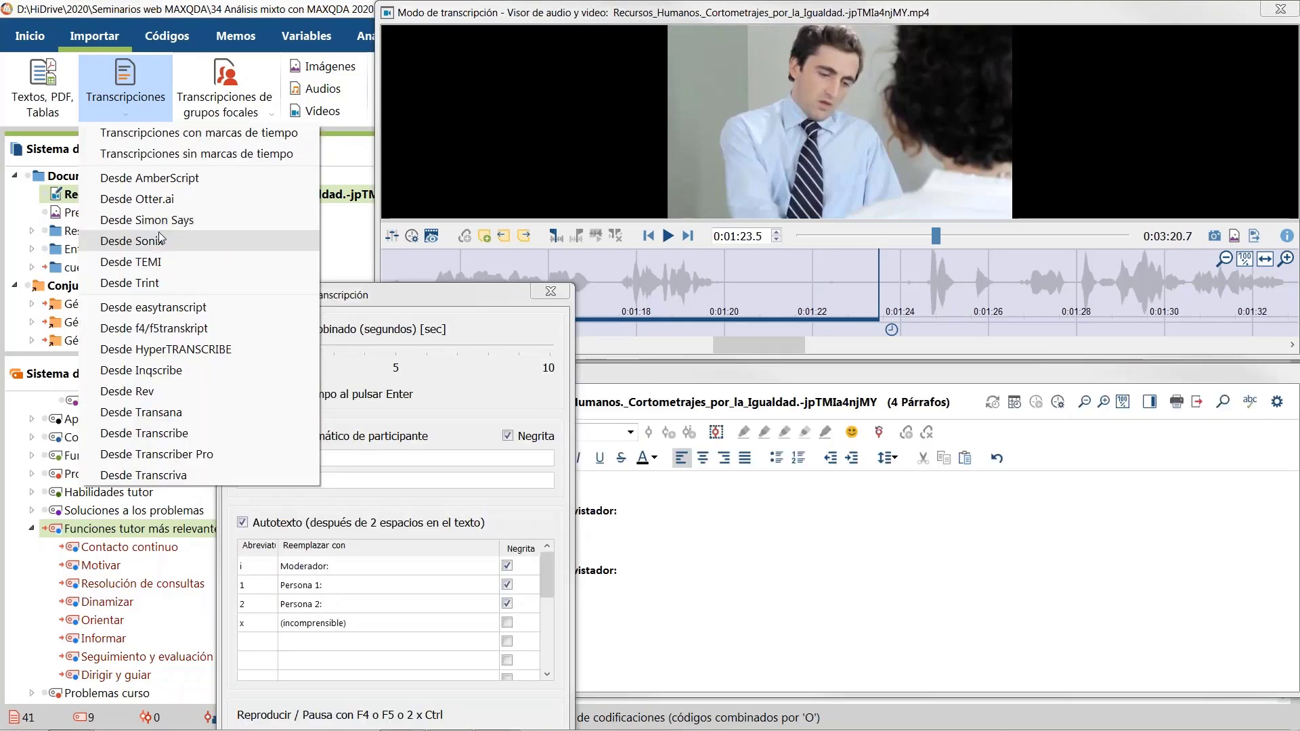
left_click(737, 384)
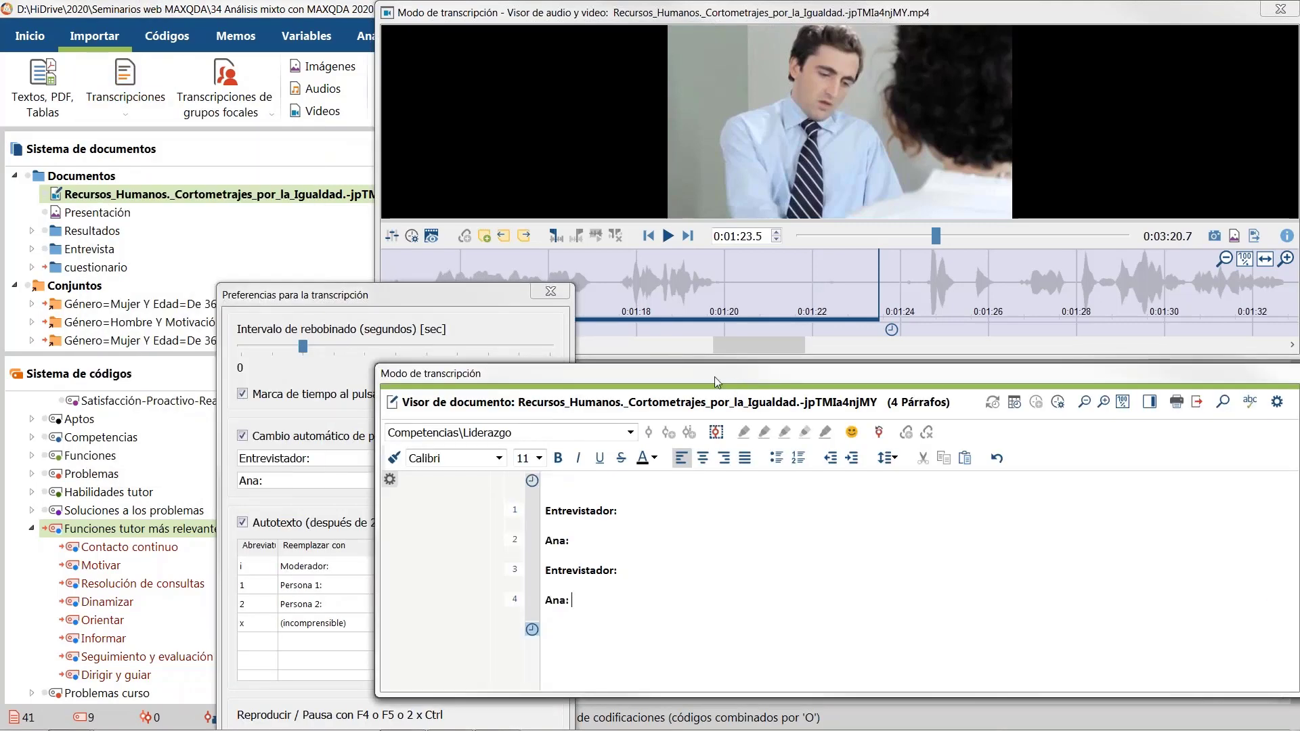
Step: Close the transcription preferences and leave transcription mode, then show the details of the video document in the document list
left_click_drag(447, 310, 238, 21)
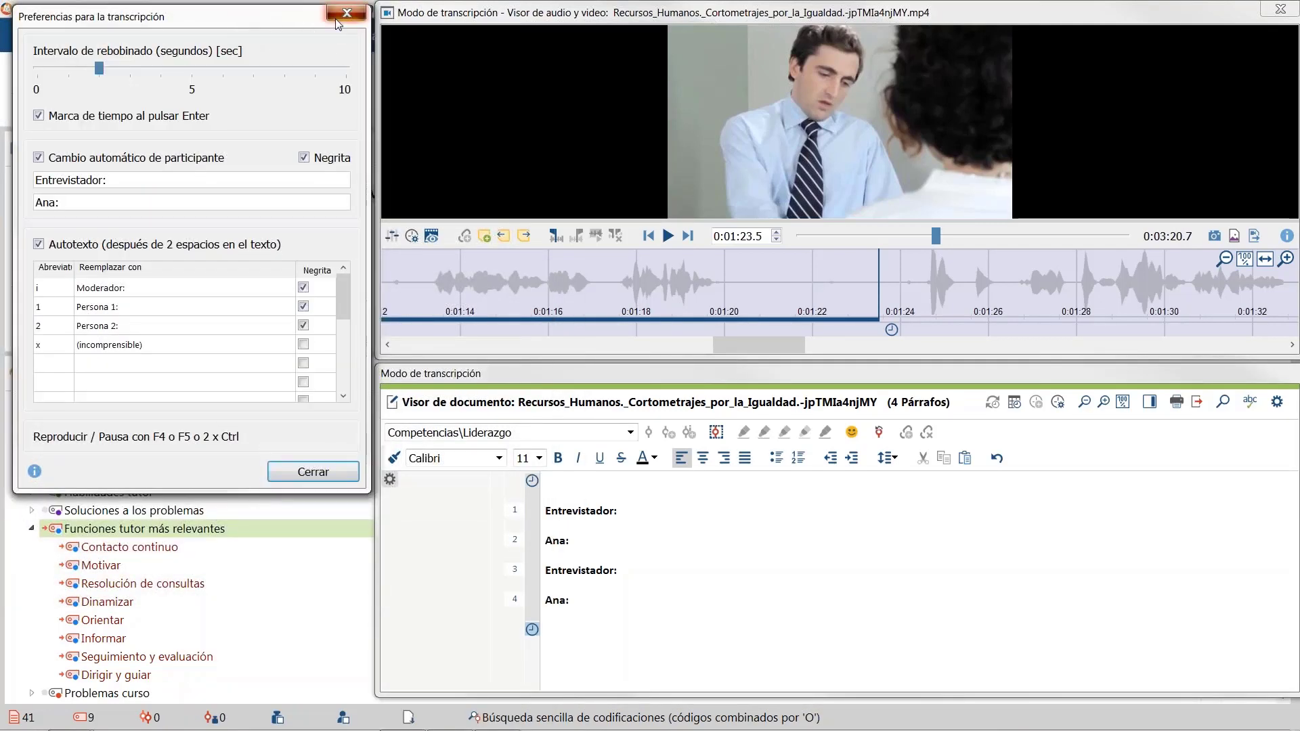
left_click(347, 12)
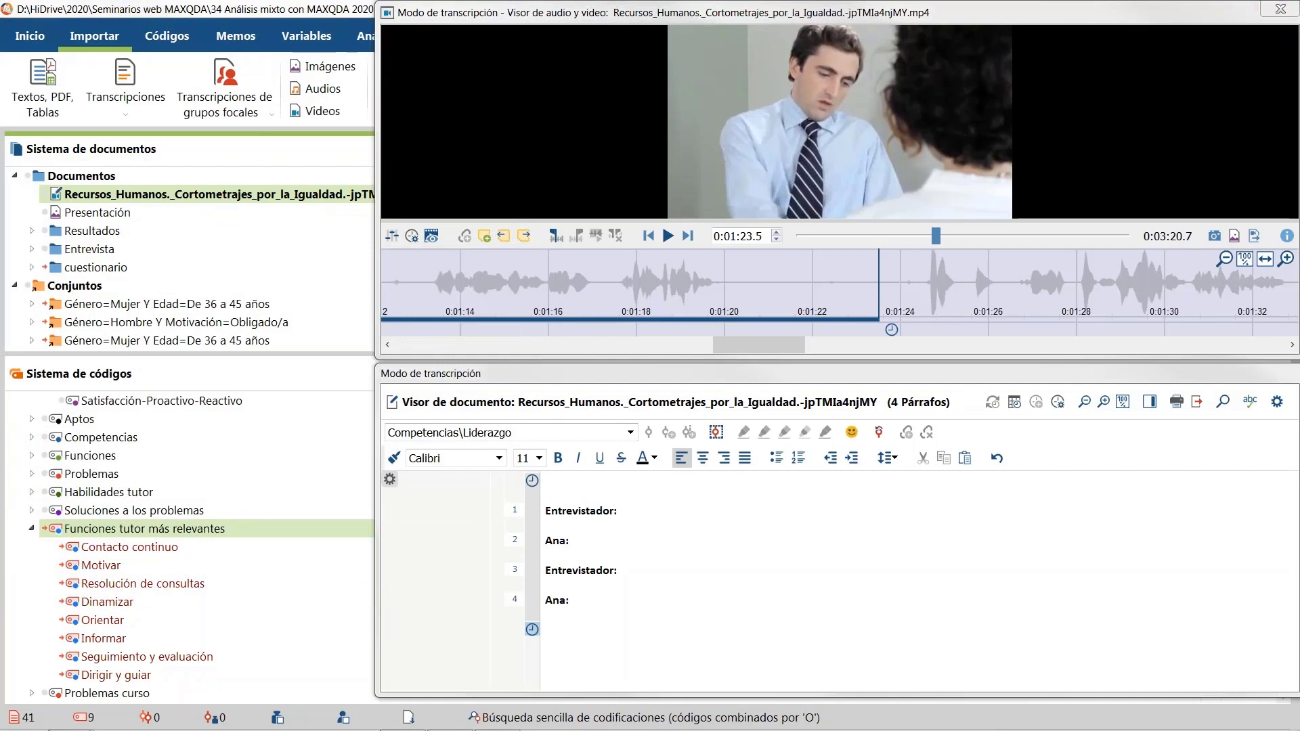
left_click(1283, 10)
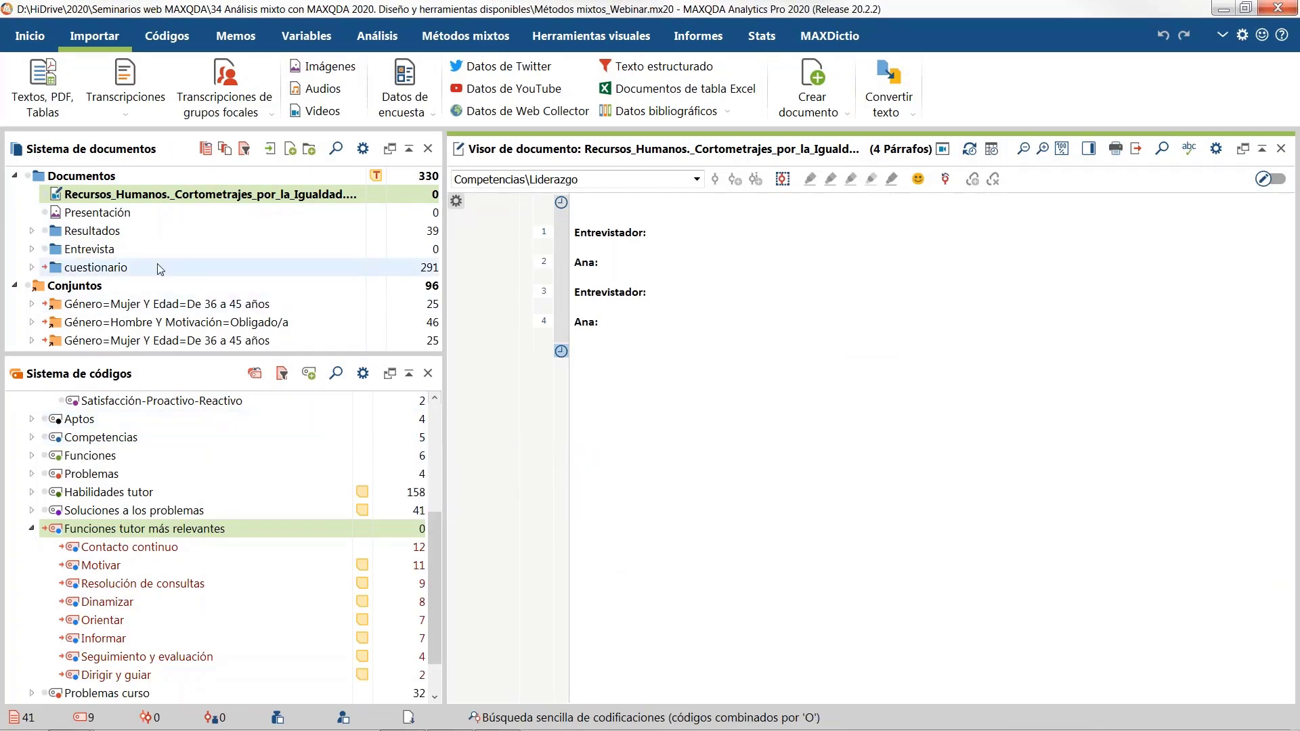
mouse_move(132, 202)
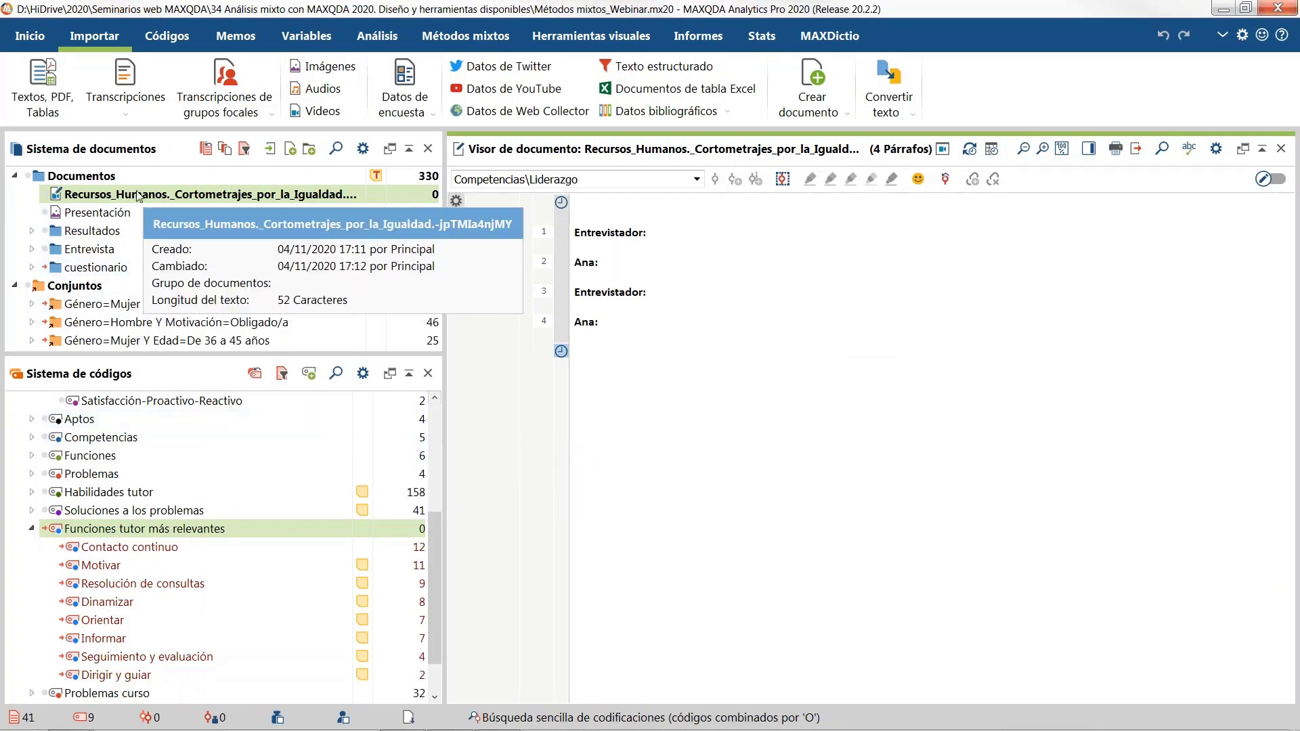